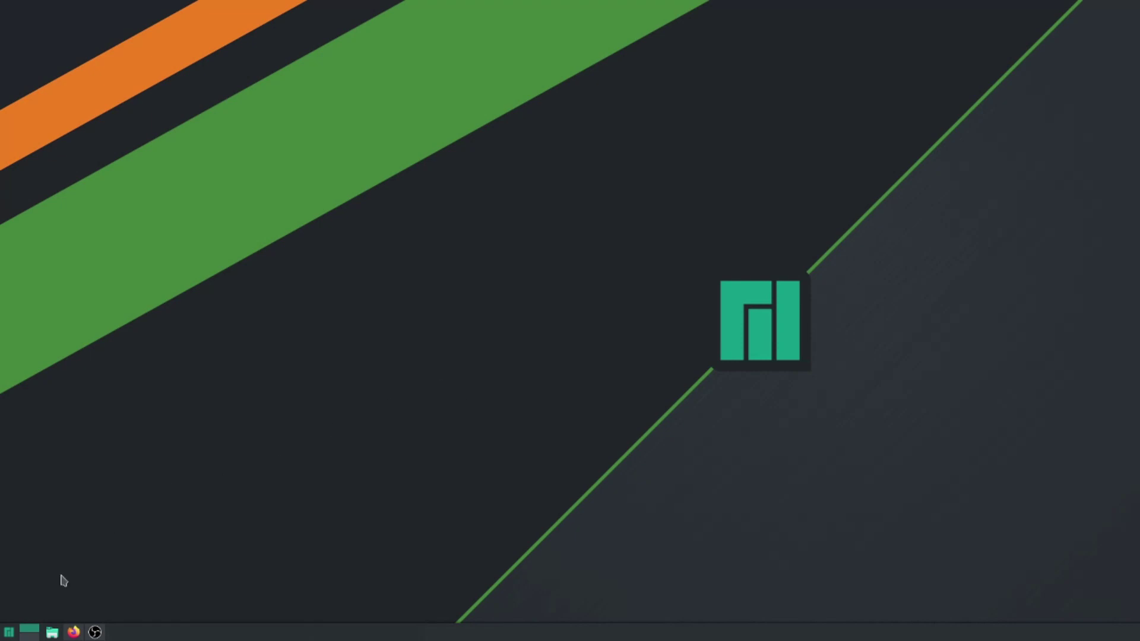
# Step: Launch Konsole from a 'ter' launcher search, centre it, and run sudo pacman-mirrors --fasttrack
pyautogui.click(4, 633)
pyautogui.write('ter')
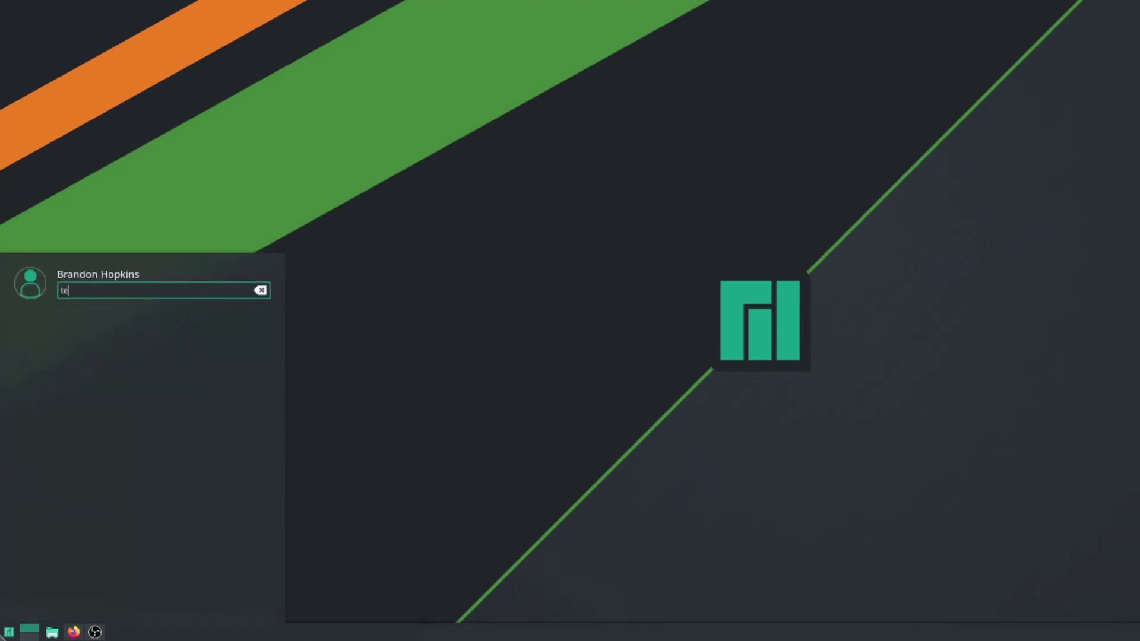
pyautogui.click(104, 324)
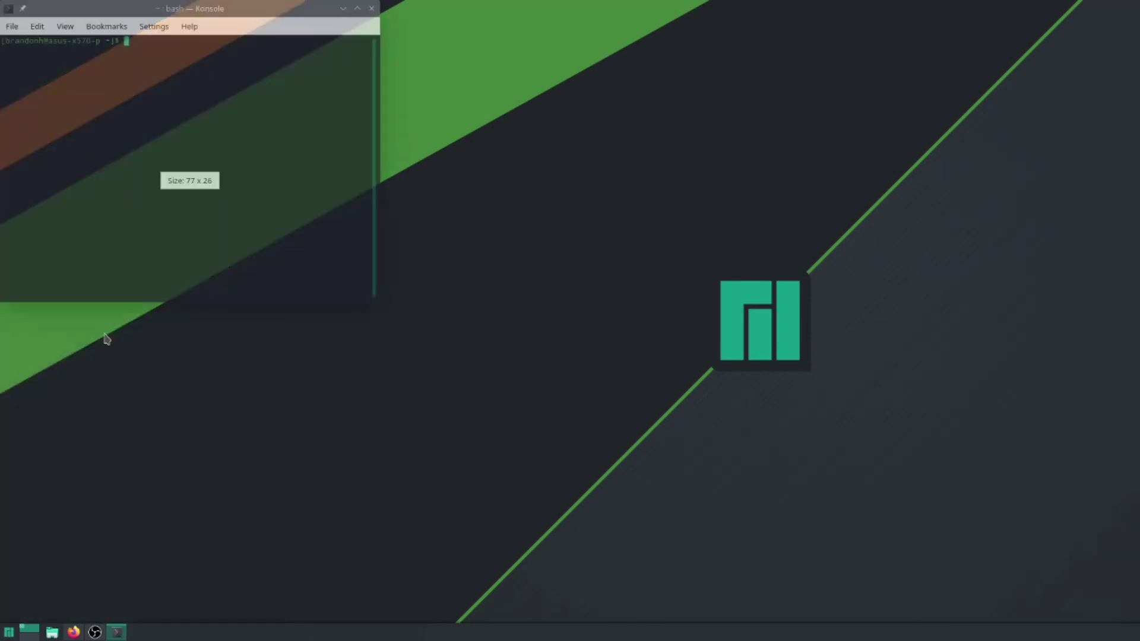
pyautogui.moveTo(209, 13); pyautogui.dragTo(355, 172)
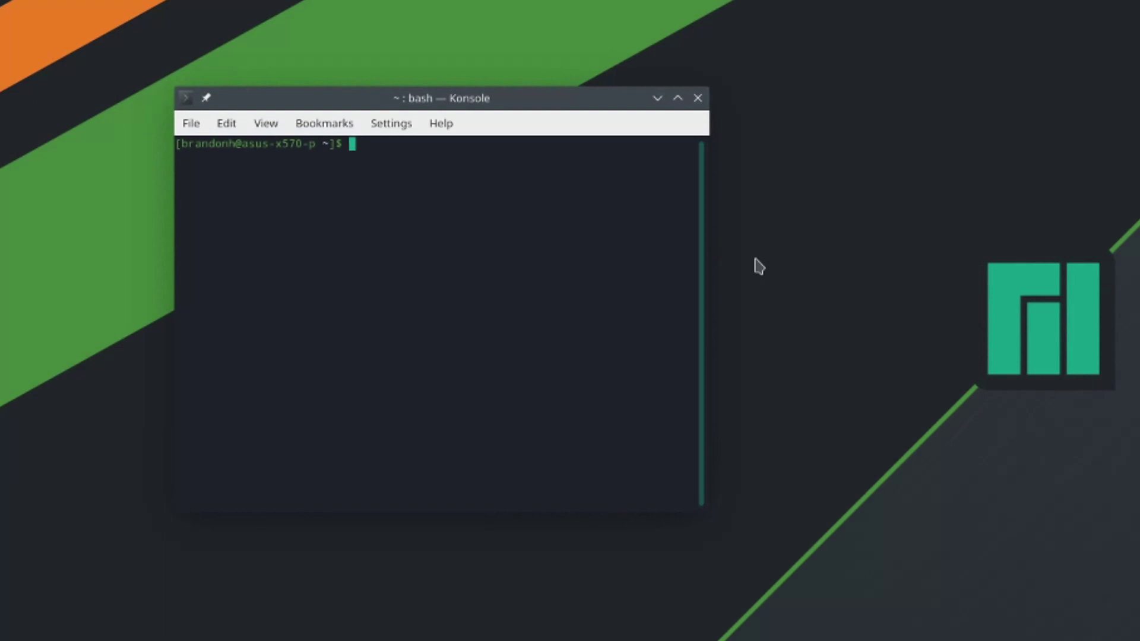
pyautogui.write('sudo pacman-mirrors --fasttrack')
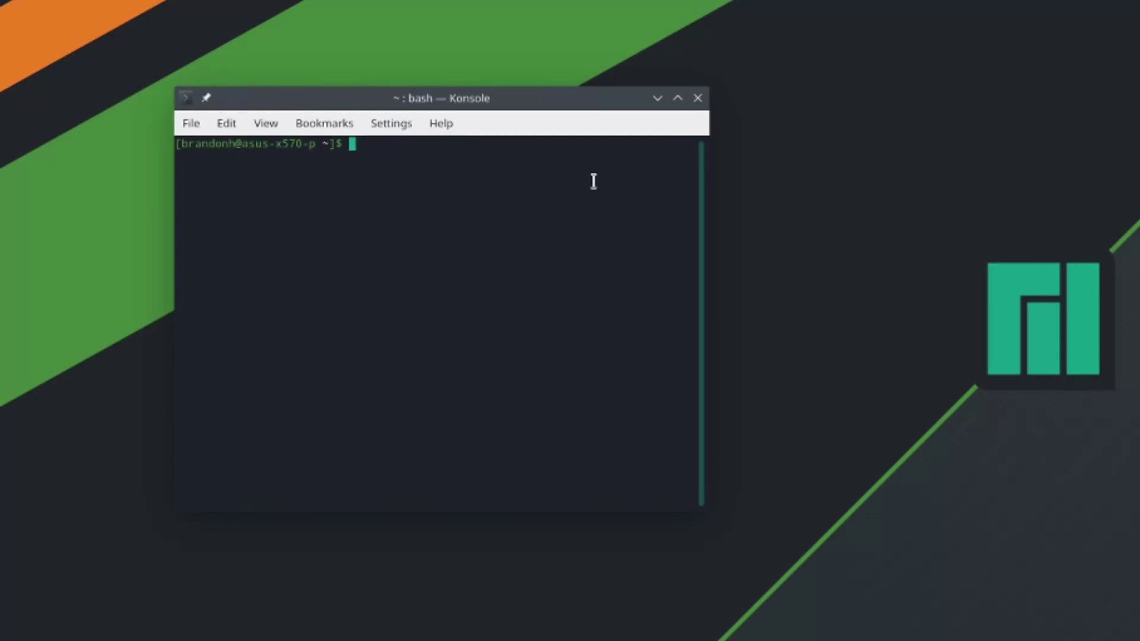
pyautogui.rightClick(478, 163)
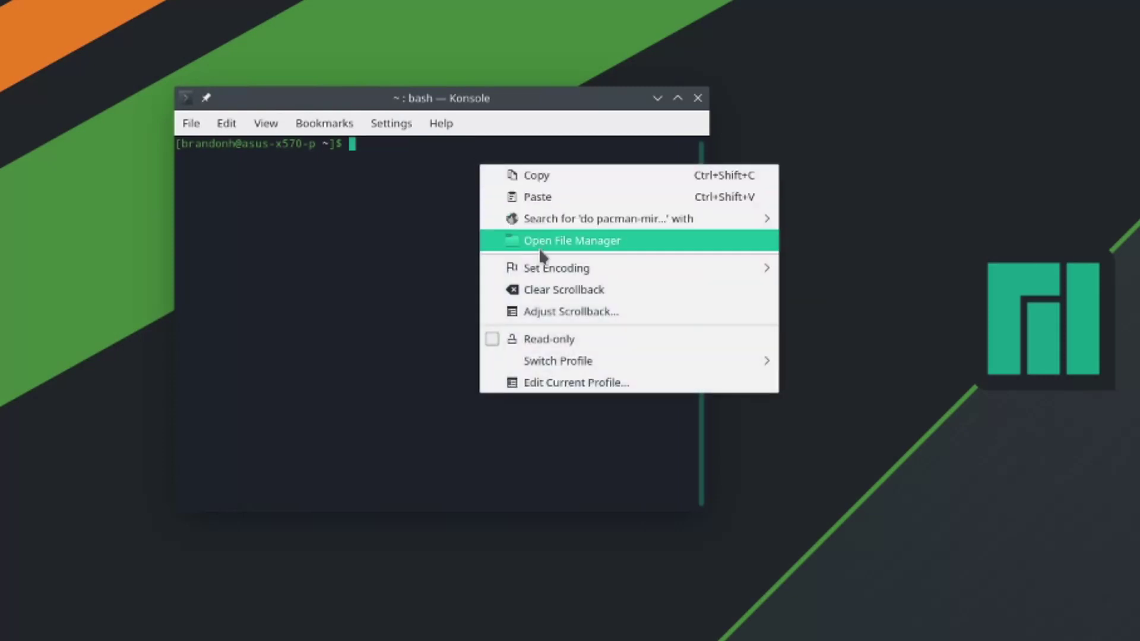
# Step: Paste and run sudo pacman -Syyu, authenticating with the sudo password, until nothing remains to upgrade
pyautogui.click(568, 197)
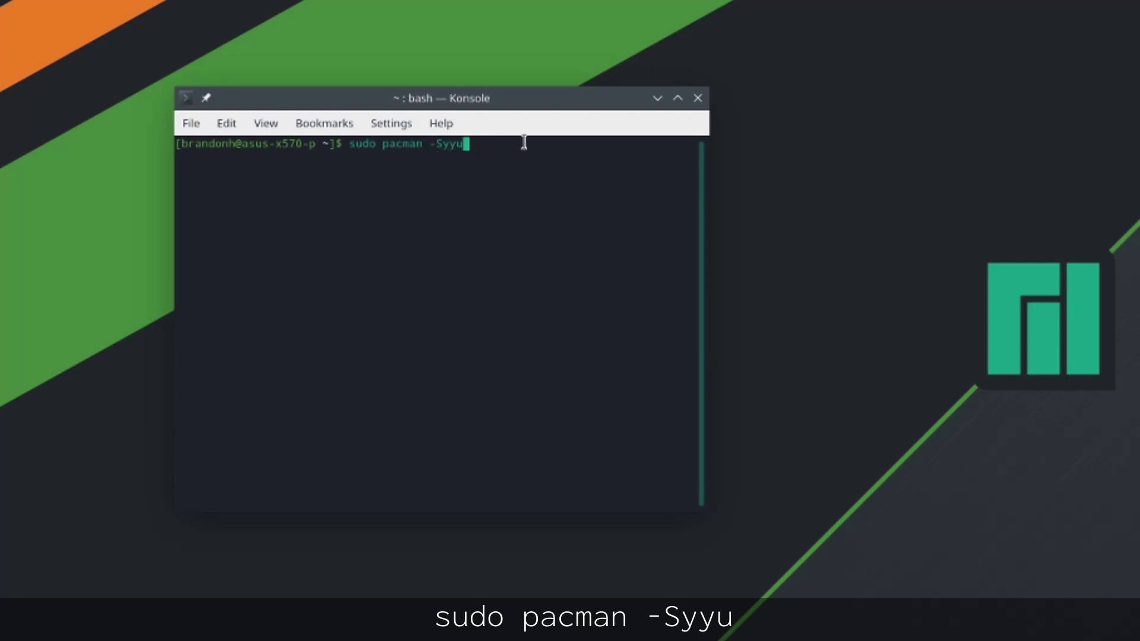
pyautogui.press('Return')
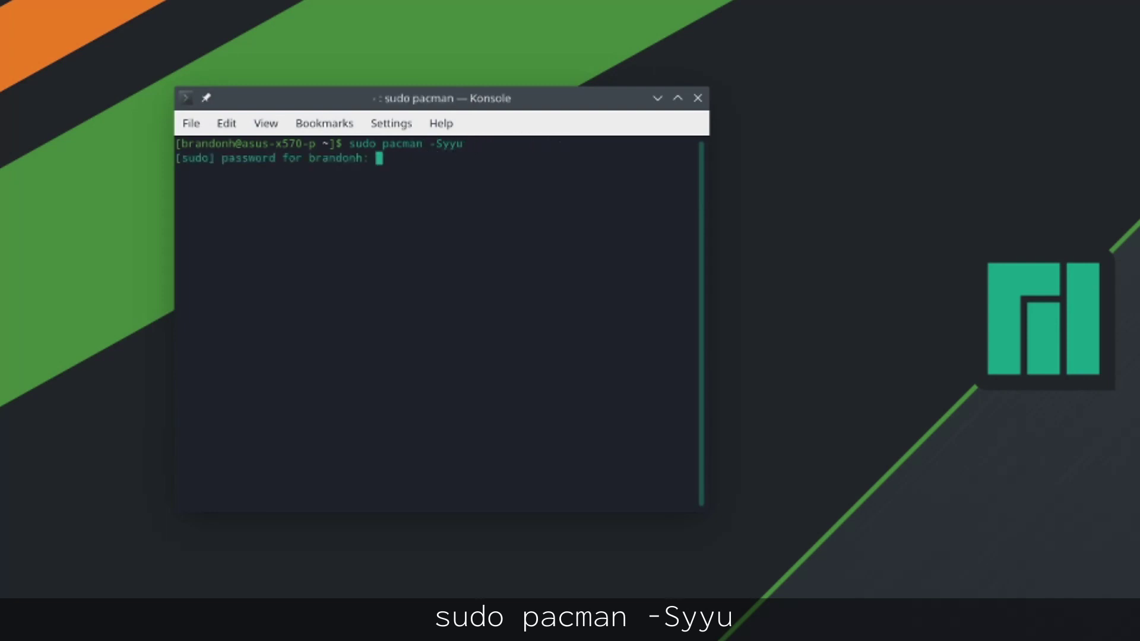
pyautogui.press('Return')
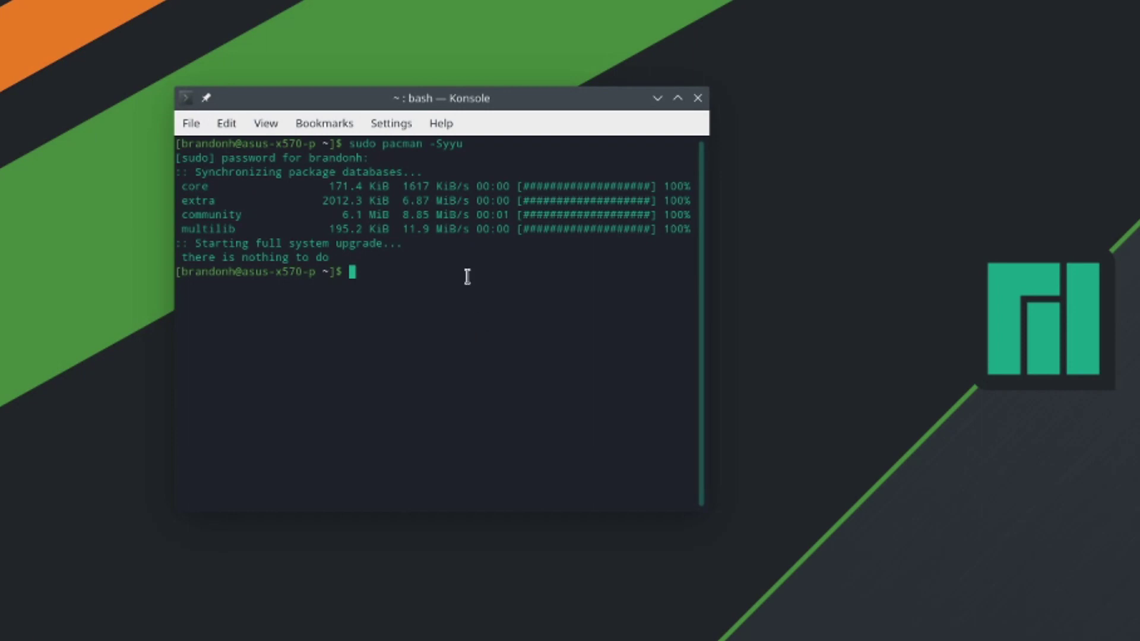
pyautogui.rightClick(490, 291)
# Step: Paste and run sudo systemctl enable fstrim.timer to schedule automatic SSD trimming
pyautogui.click(578, 326)
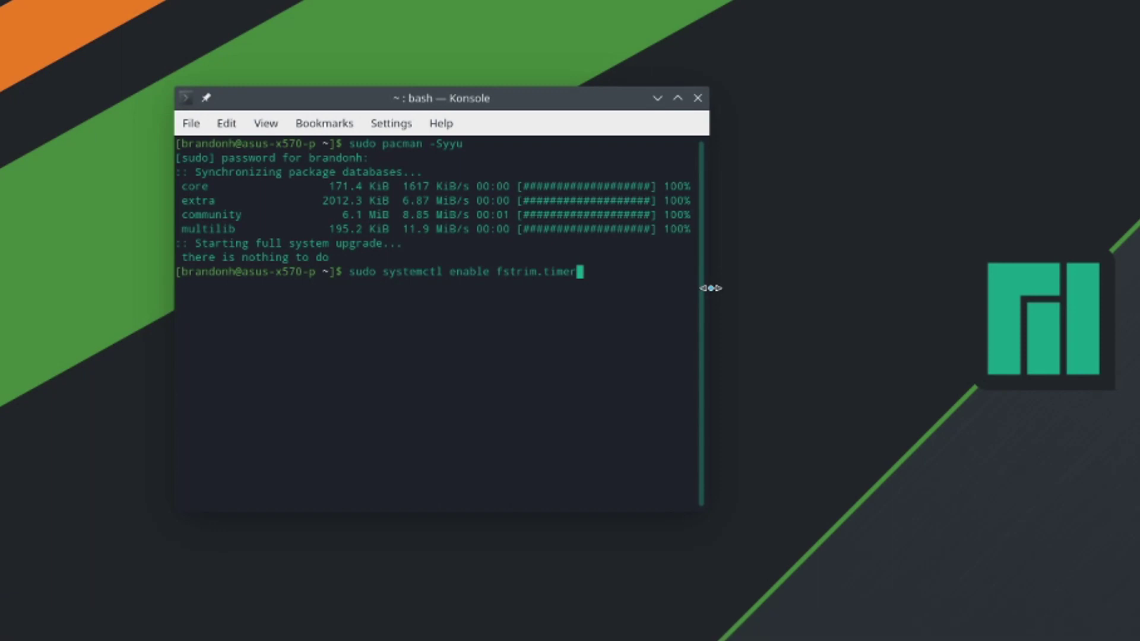
pyautogui.press('Return')
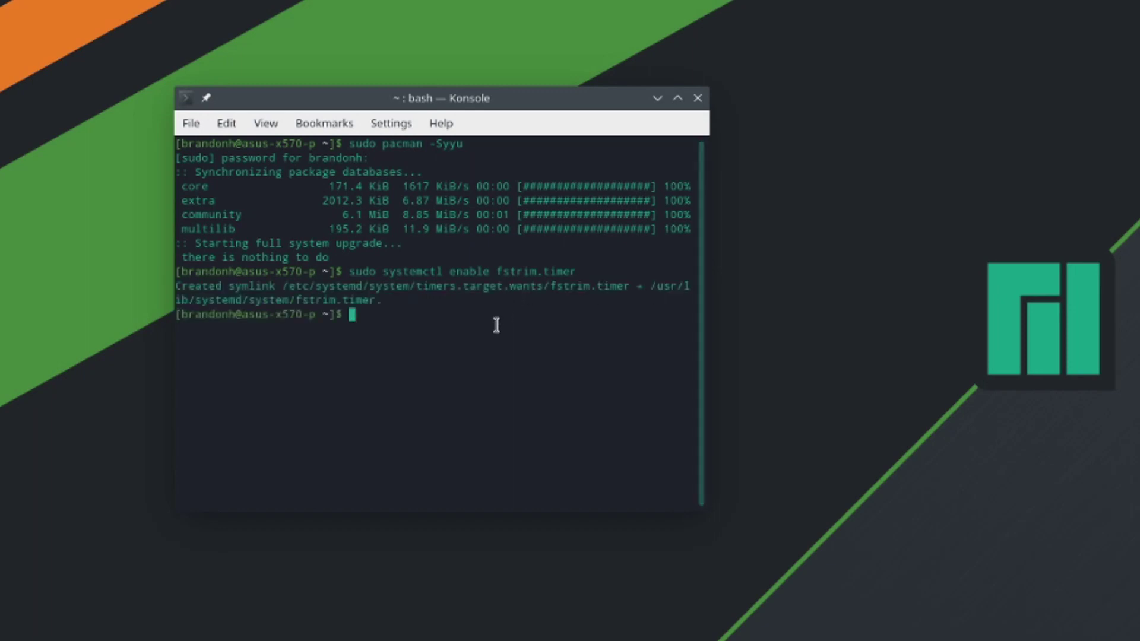
# Step: Install firewalld with sudo pacman -Syu firewalld, answering y to proceed
pyautogui.rightClick(379, 316)
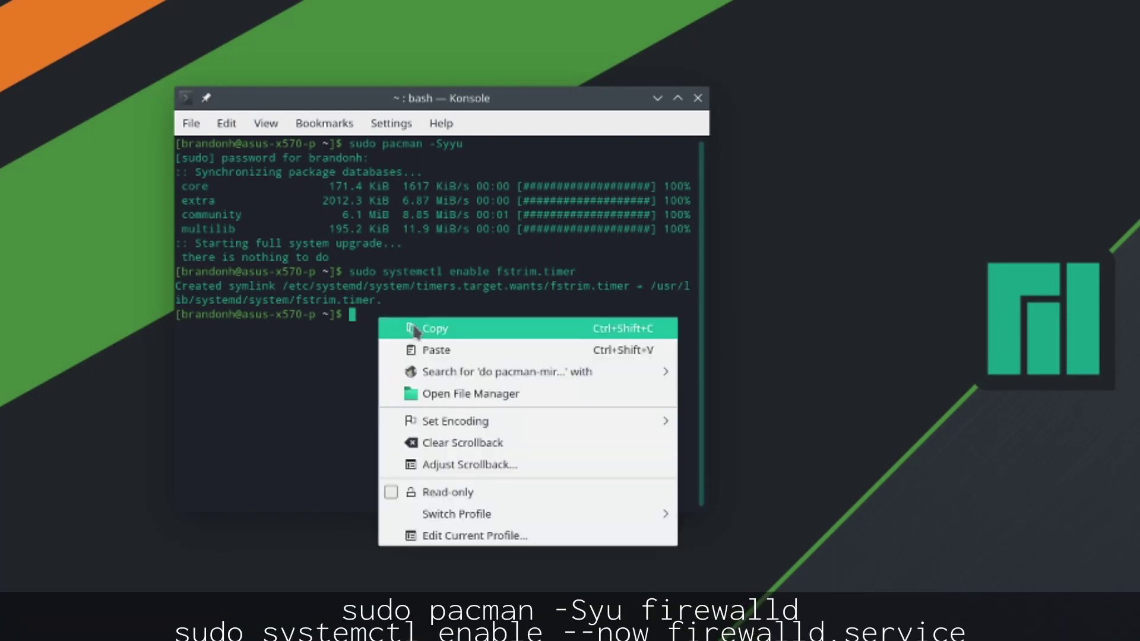
pyautogui.click(459, 357)
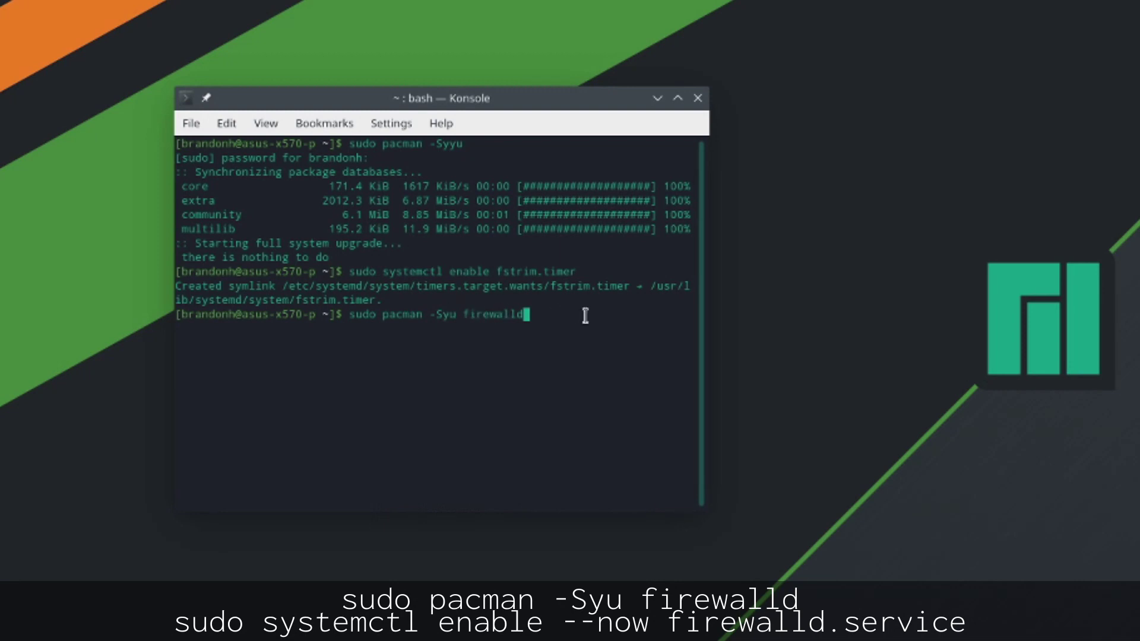
pyautogui.press('Return')
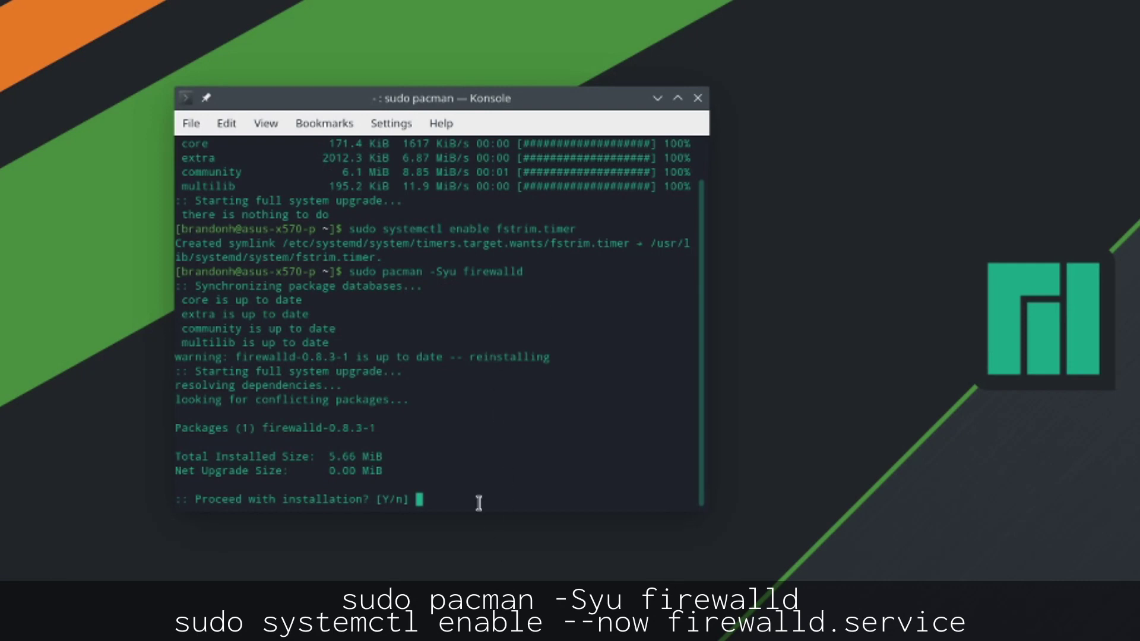
pyautogui.write('y')
pyautogui.press('Return')
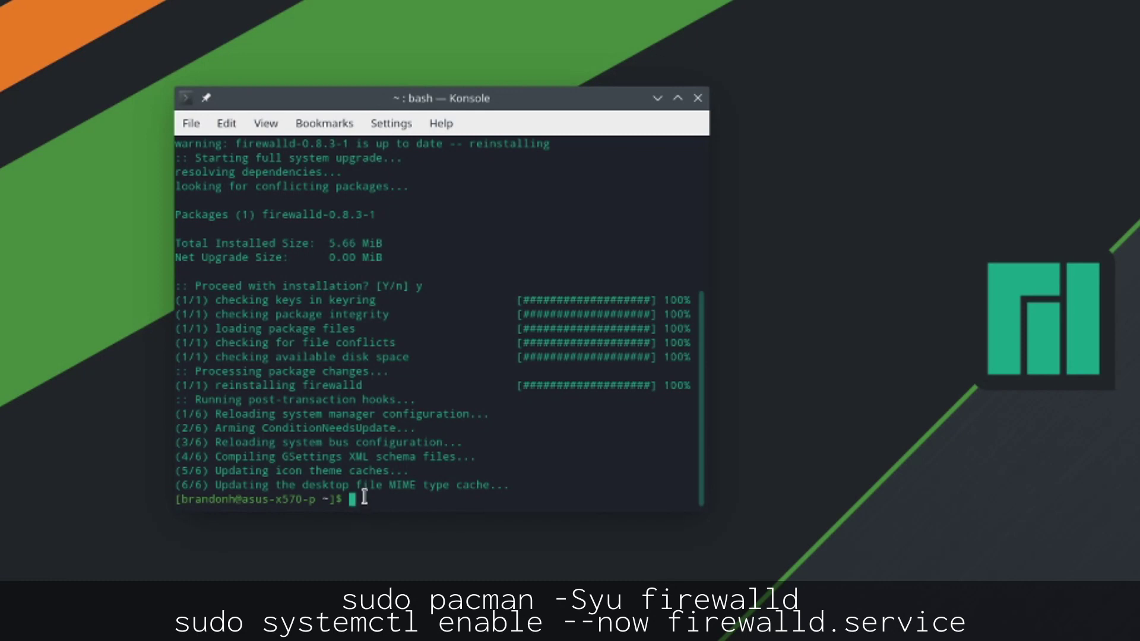
# Step: Run sudo systemctl enable --now firewalld.service to enable and start the firewall
pyautogui.rightClick(364, 498)
pyautogui.click(386, 528)
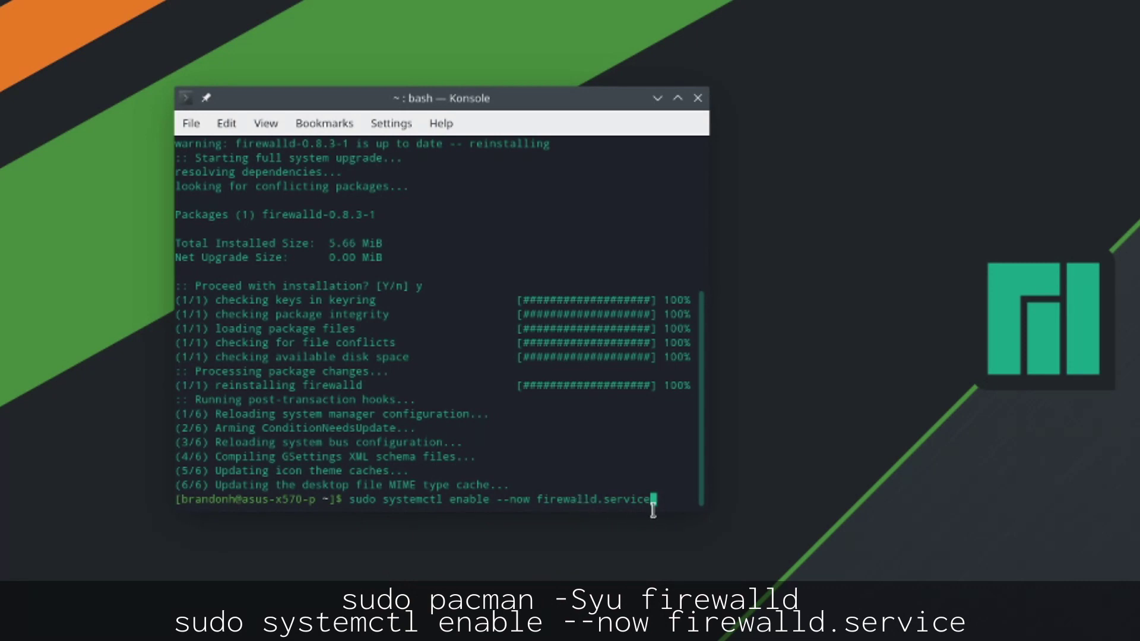
pyautogui.press('Return')
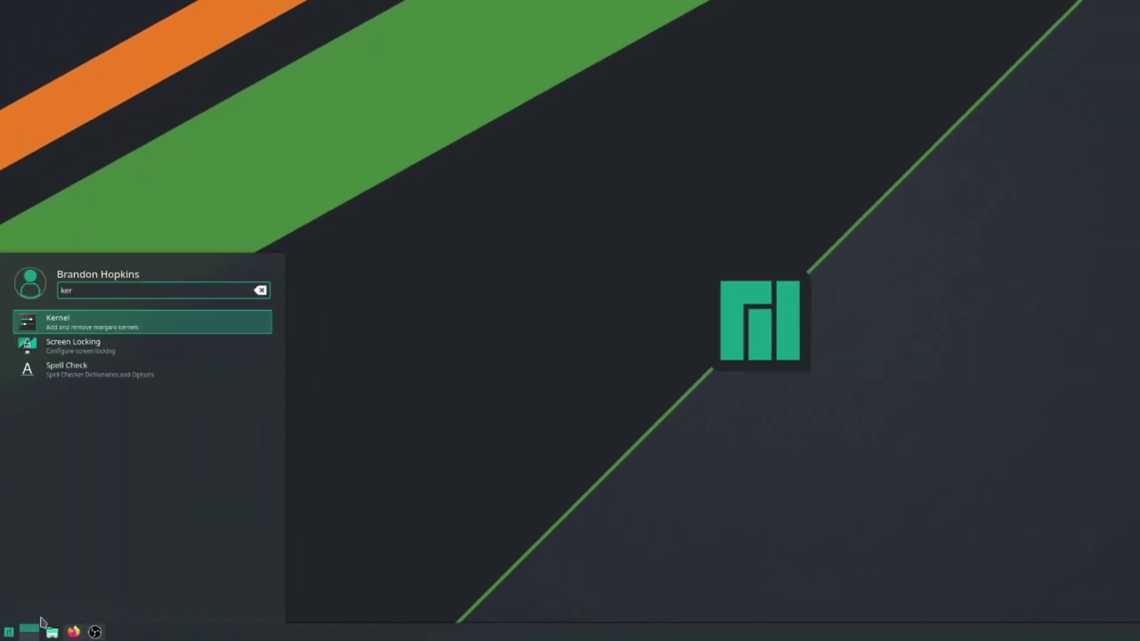
# Step: Open Manjaro Settings Manager from the 'ker' search, move it left, and open the Kernel page
pyautogui.press('Return')
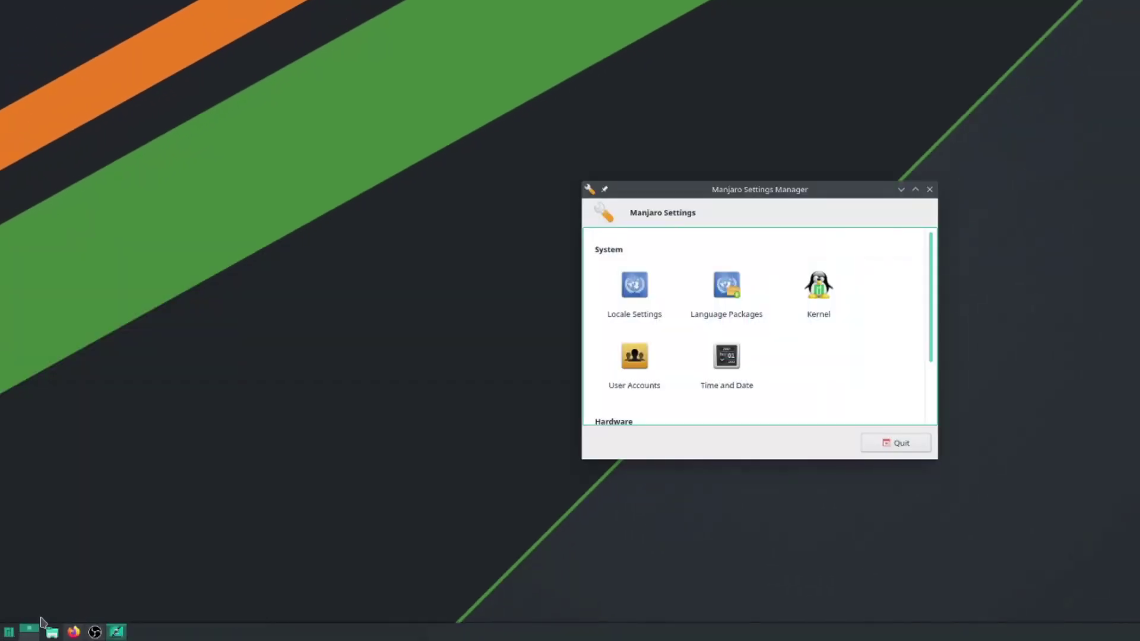
pyautogui.moveTo(746, 197); pyautogui.dragTo(446, 208)
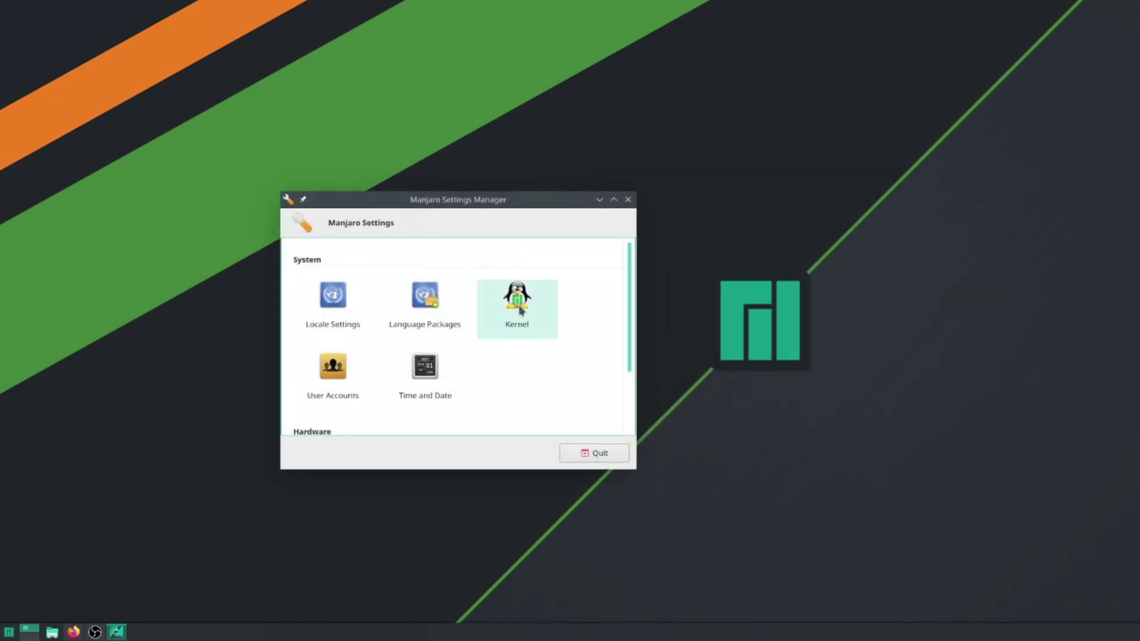
pyautogui.click(519, 299)
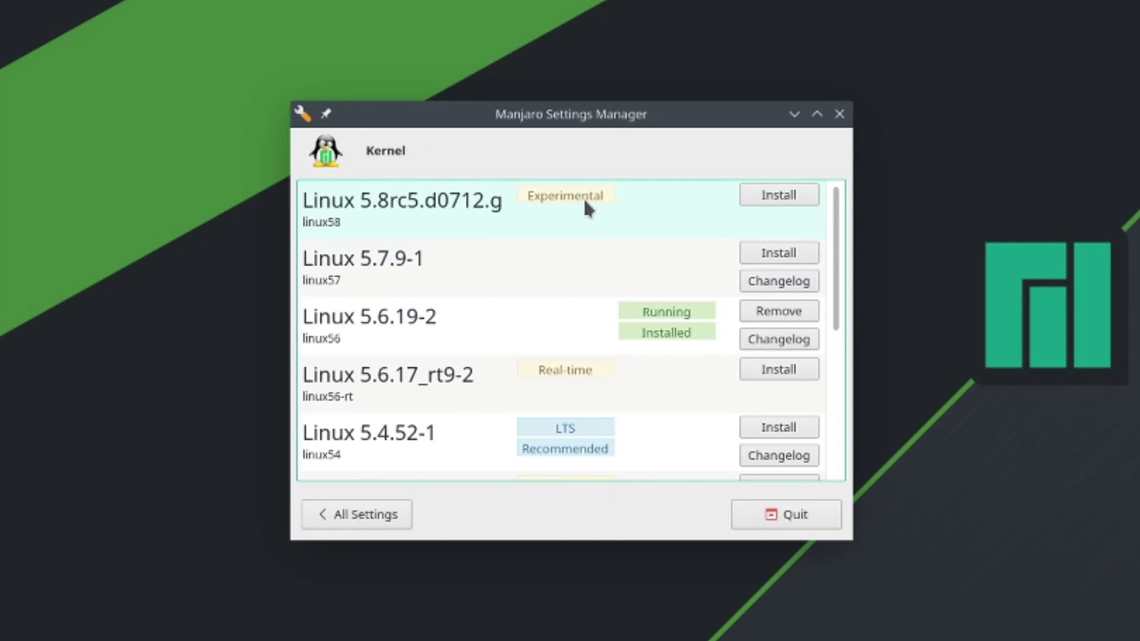
# Step: Browse the kernel list and start installing Linux 5.8rc5
pyautogui.click(690, 325)
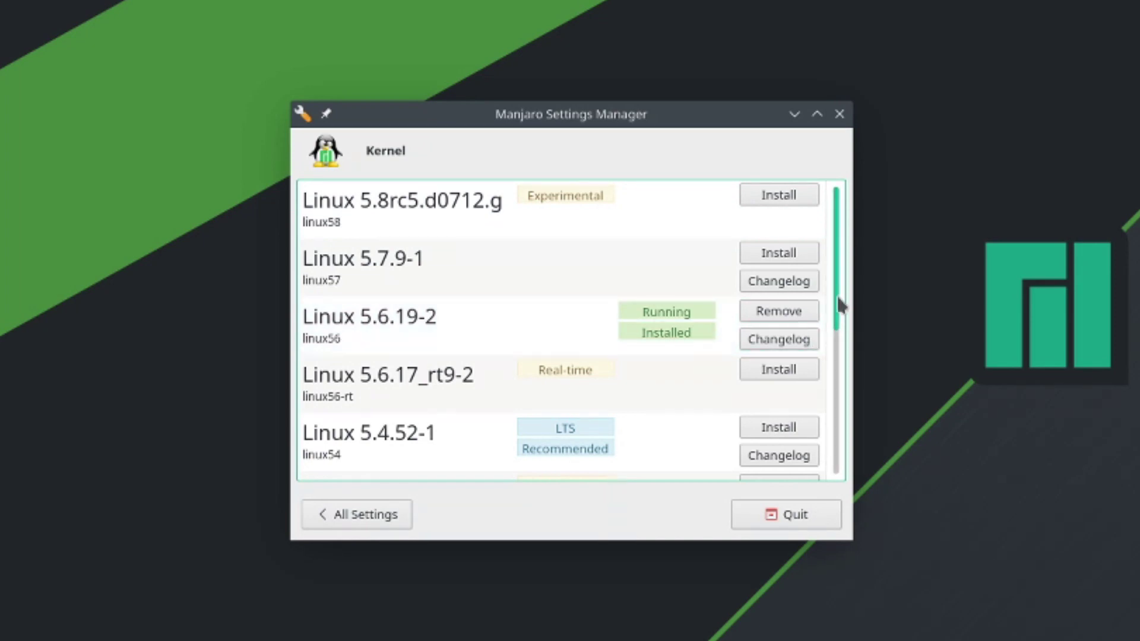
pyautogui.scroll(-1, 842, 312)
pyautogui.scroll(1, 842, 276)
pyautogui.scroll(-2, 843, 293)
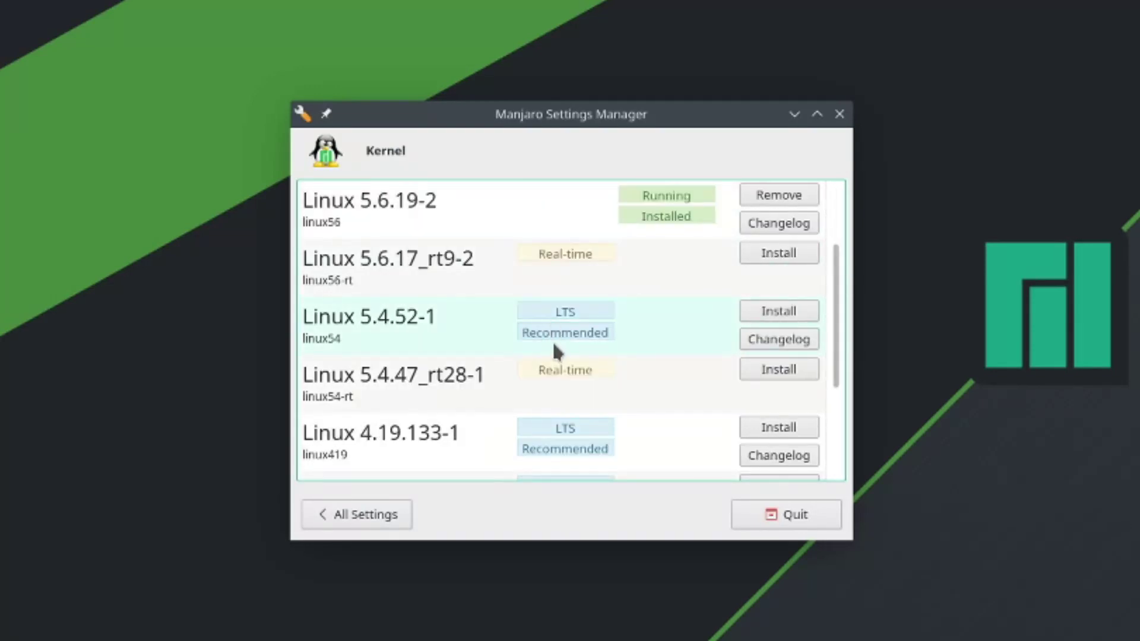
pyautogui.scroll(2, 838, 315)
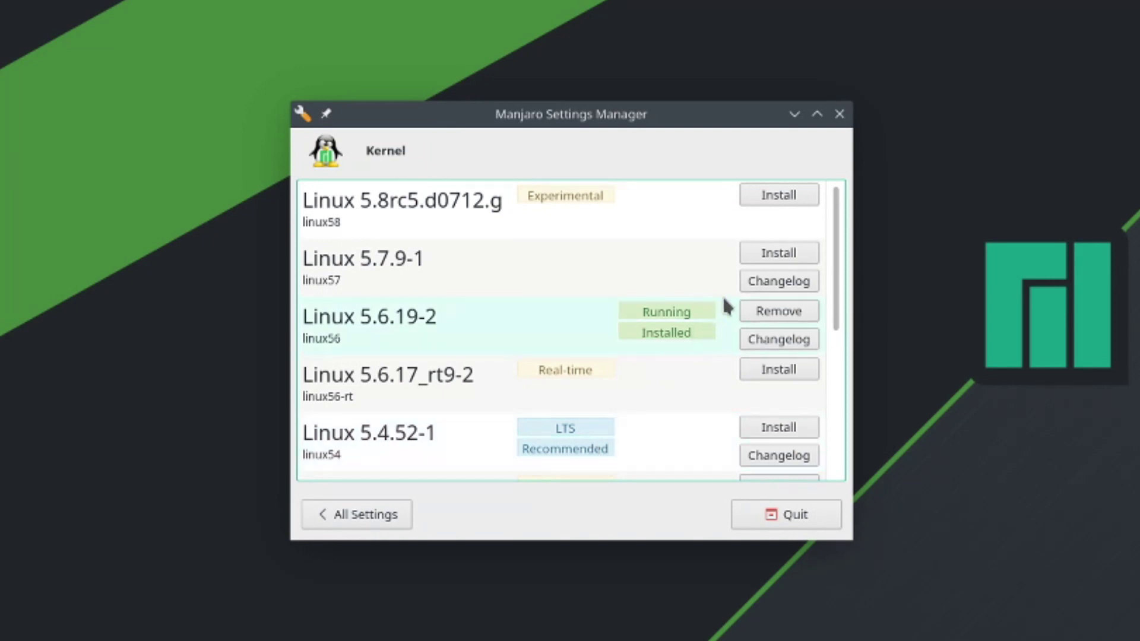
pyautogui.click(779, 195)
# Step: Confirm the Linux 5.8rc5 install and authenticate with the administrator password
pyautogui.click(1099, 306)
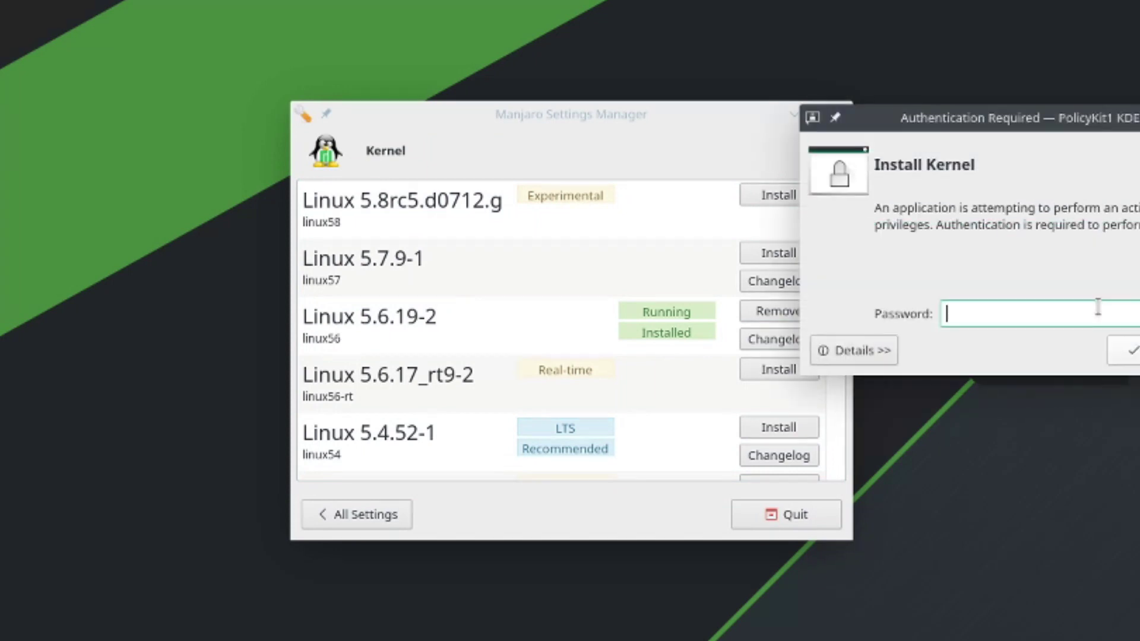
pyautogui.write('********')
pyautogui.press('Return')
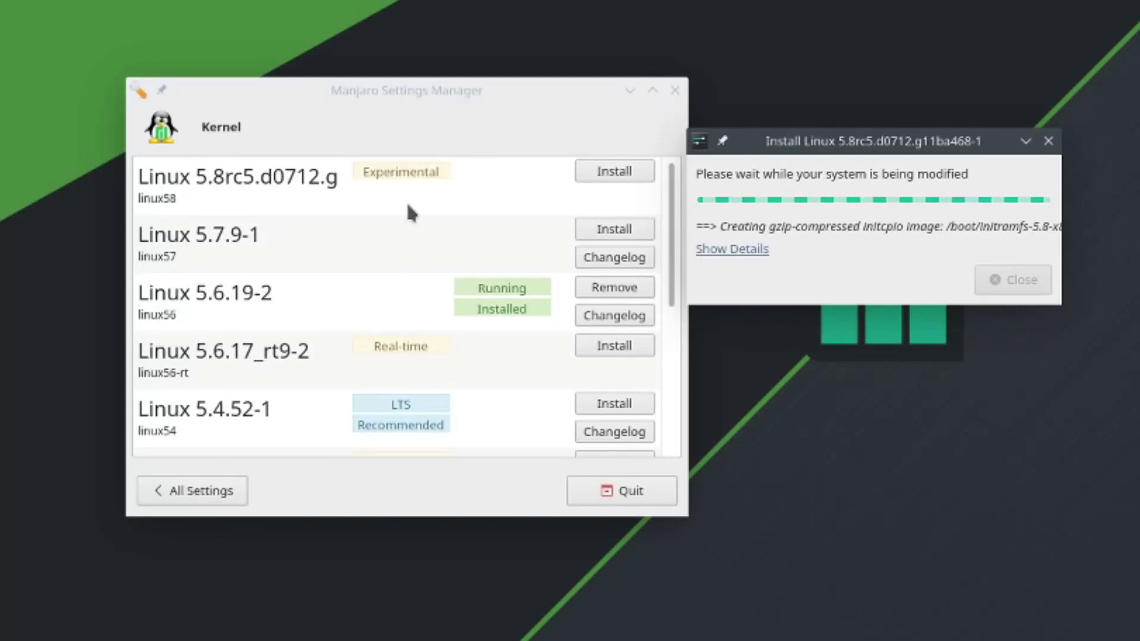
# Step: Review the installation log, then close the finished install dialog and the Settings Manager
pyautogui.click(756, 250)
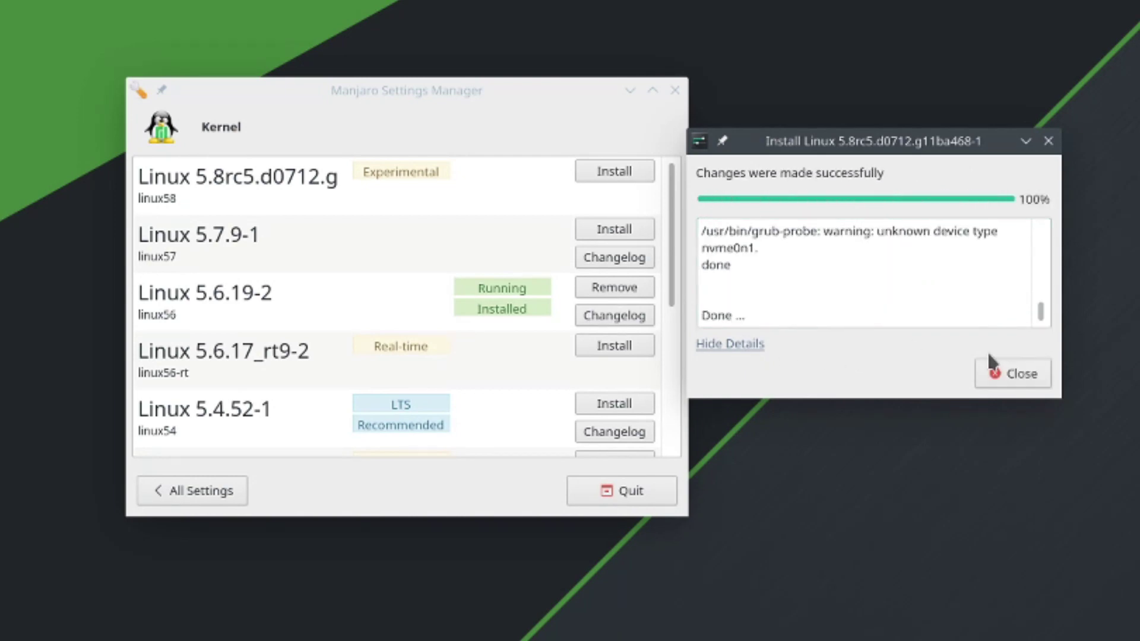
pyautogui.click(1012, 374)
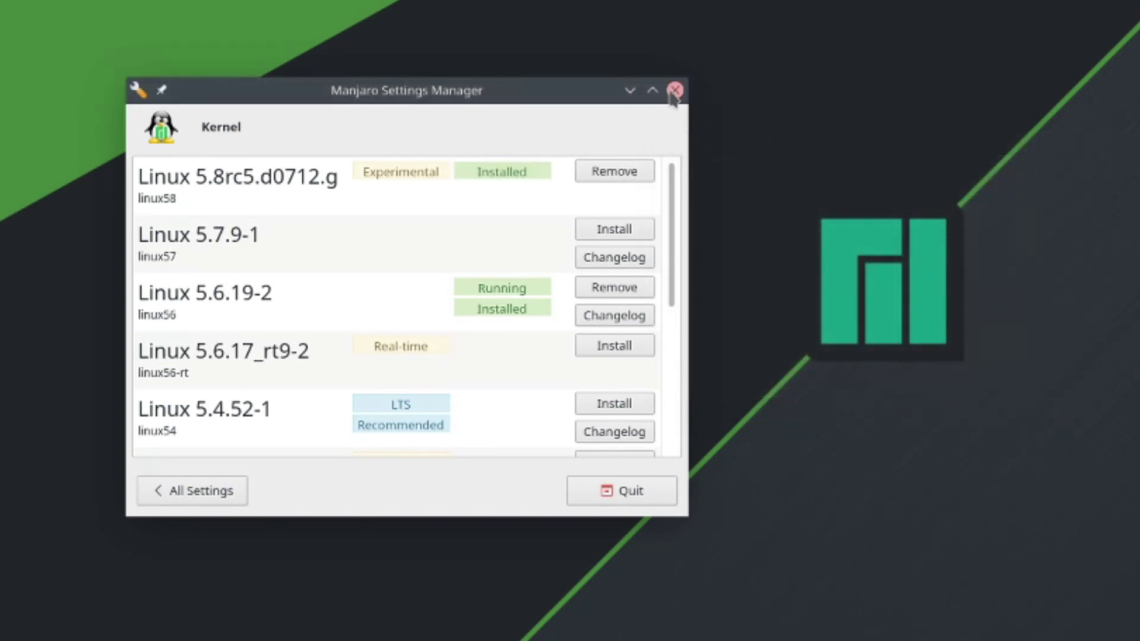
pyautogui.click(674, 91)
# Step: Relaunch Konsole from a 'ter' launcher search and move it toward the screen centre
pyautogui.press('super')
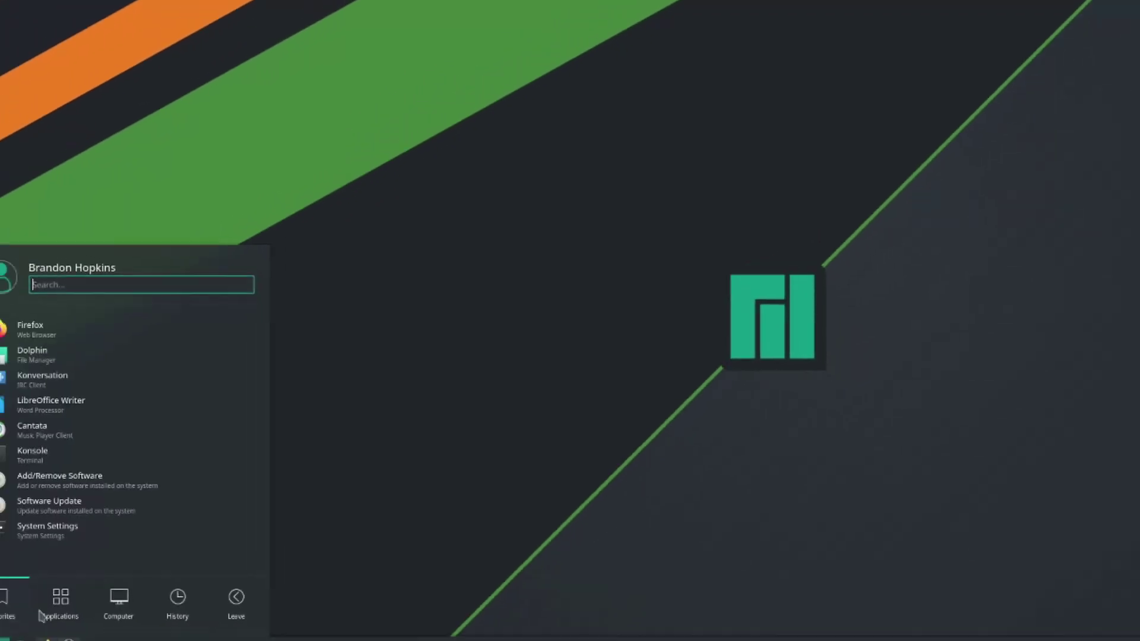
pyautogui.write('t')
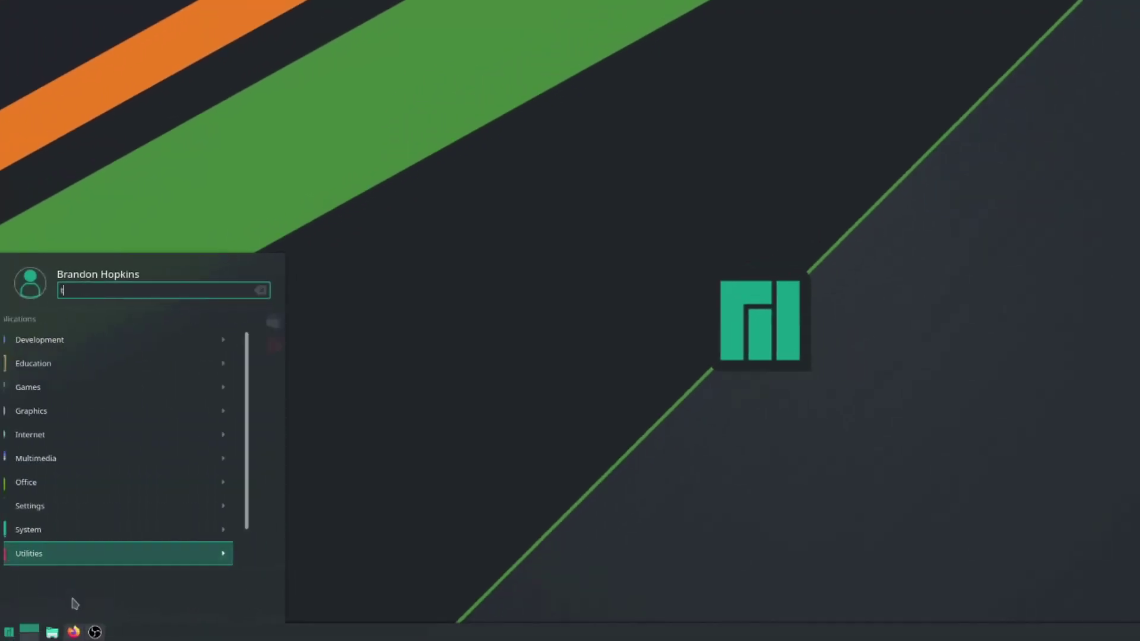
pyautogui.write('er')
pyautogui.press('Return')
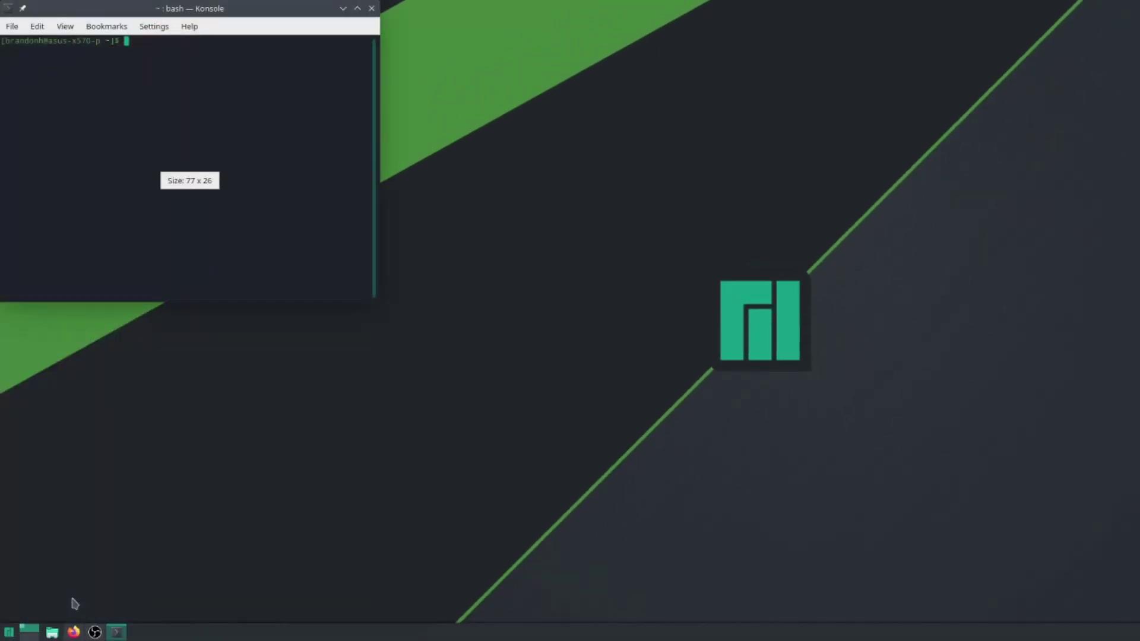
pyautogui.moveTo(244, 12); pyautogui.dragTo(385, 147)
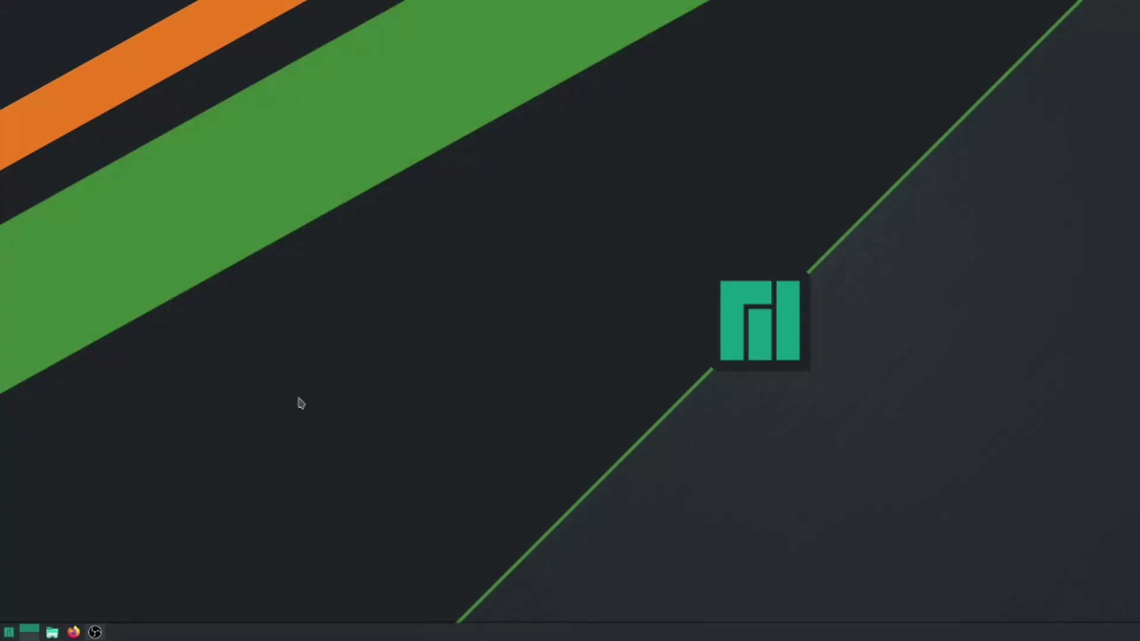
# Step: Open Manjaro Settings Manager via 'manj', confirm 5.8rc5 is running in the Kernel list, then bring up Dolphin
pyautogui.click(7, 634)
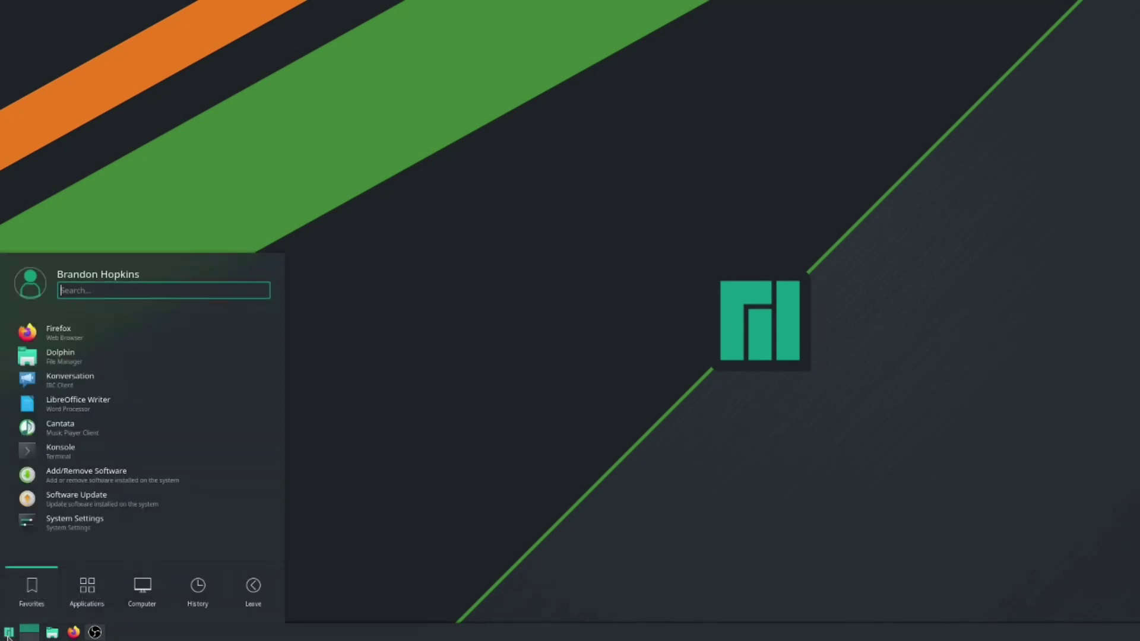
pyautogui.write('man')
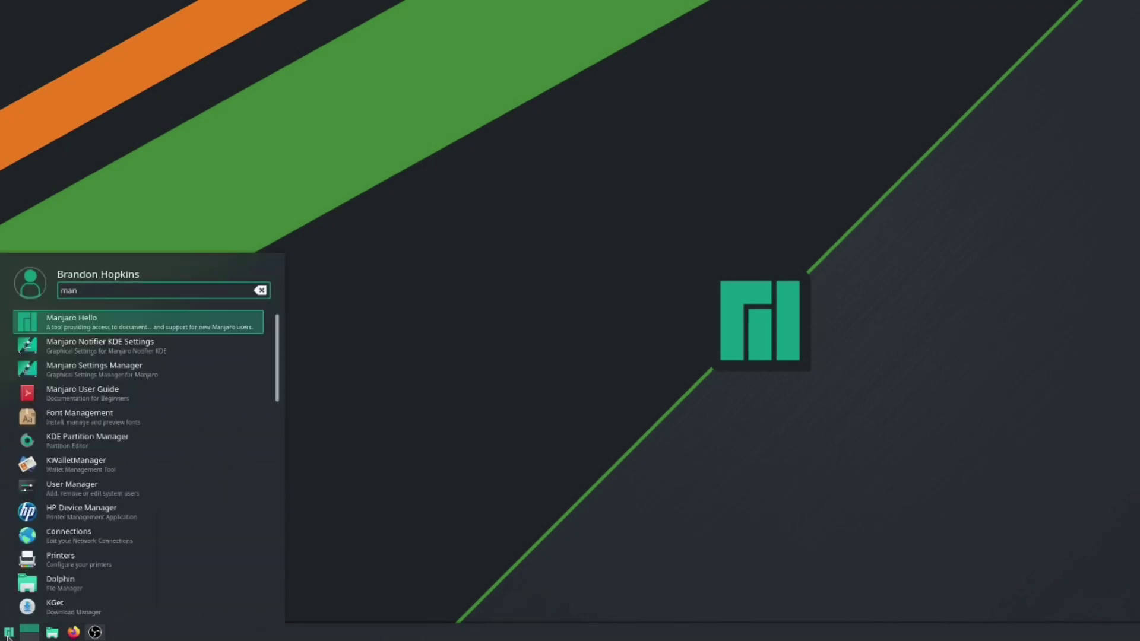
pyautogui.write('j')
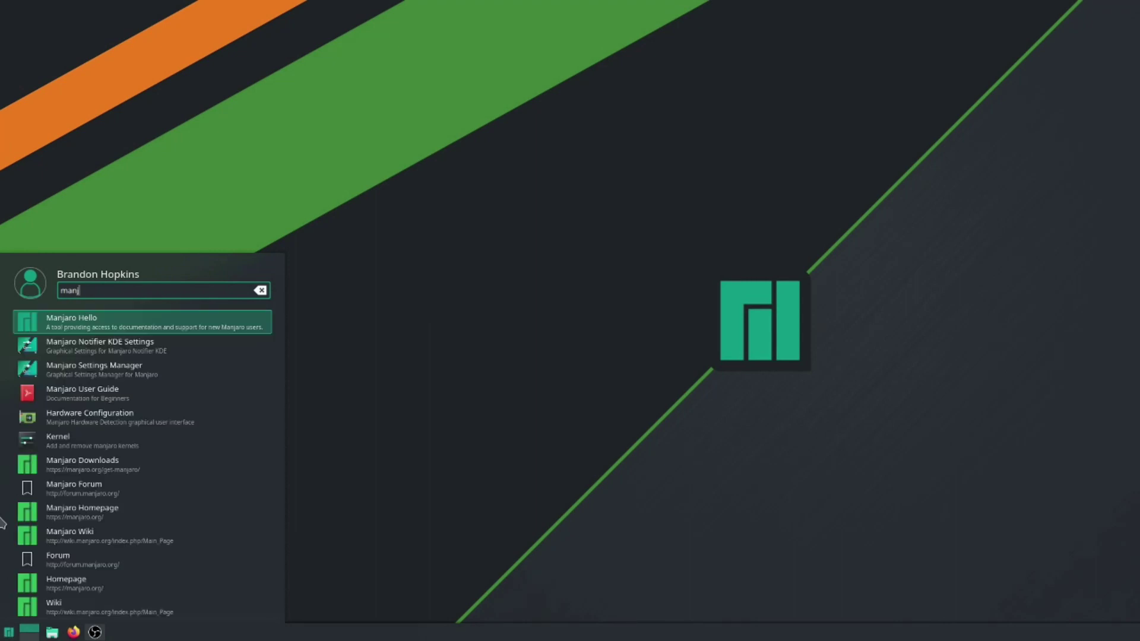
pyautogui.click(148, 370)
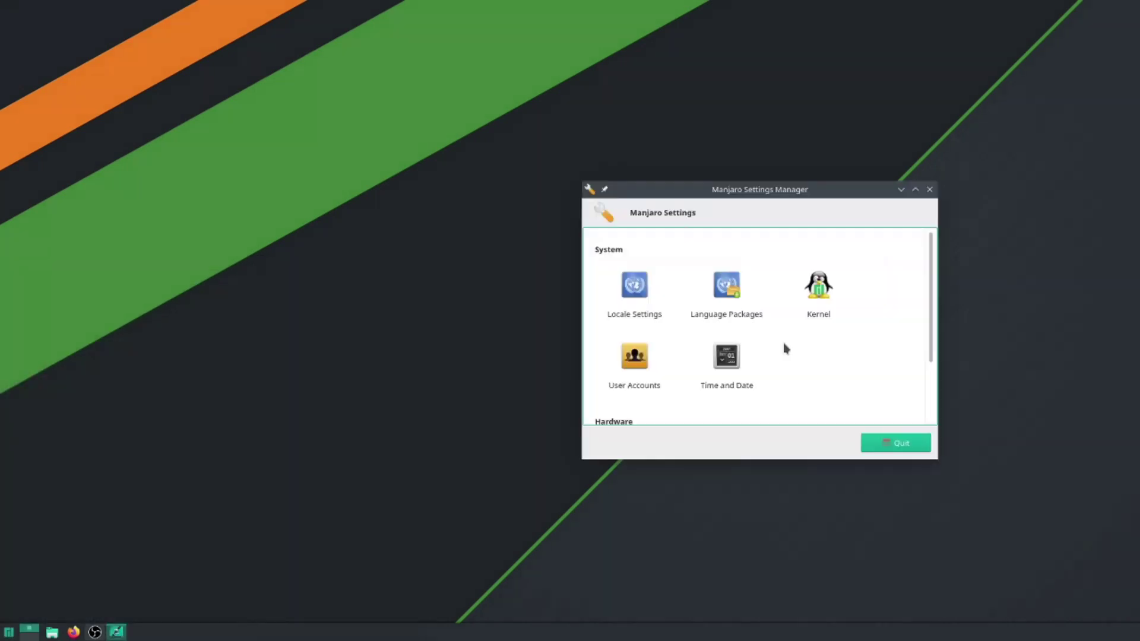
pyautogui.click(826, 302)
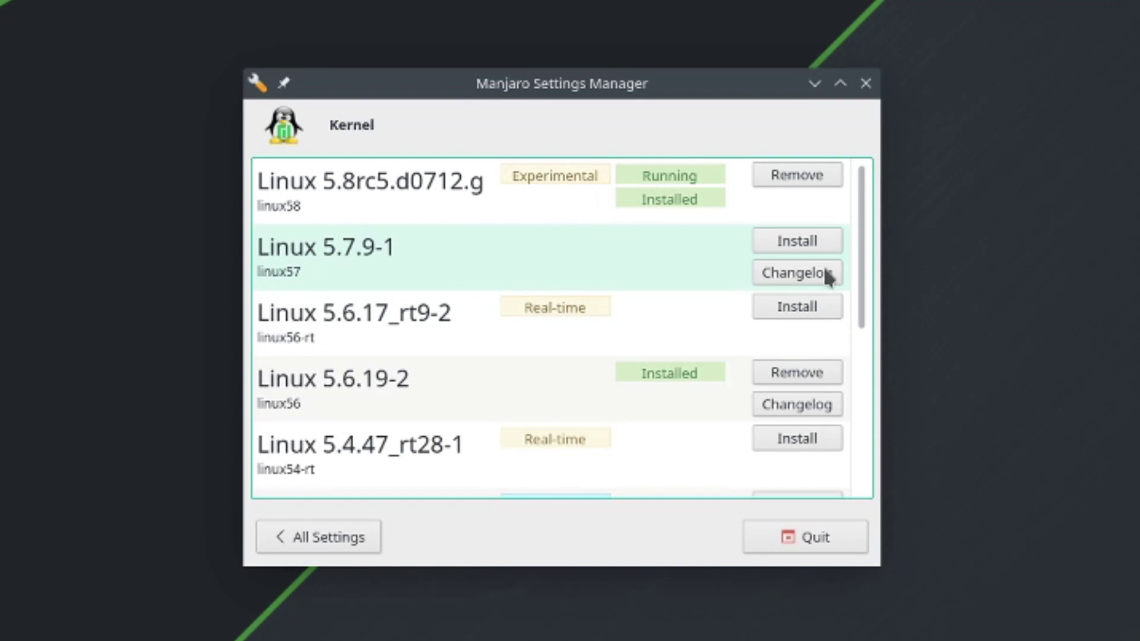
pyautogui.scroll(-2, 862, 262)
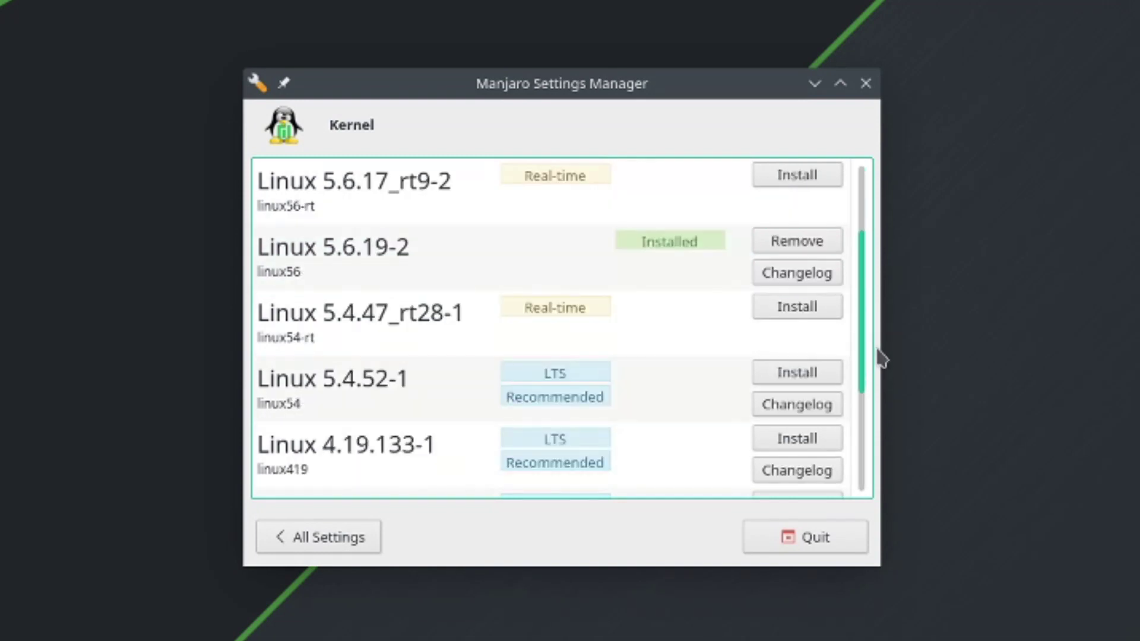
pyautogui.scroll(-1, 872, 351)
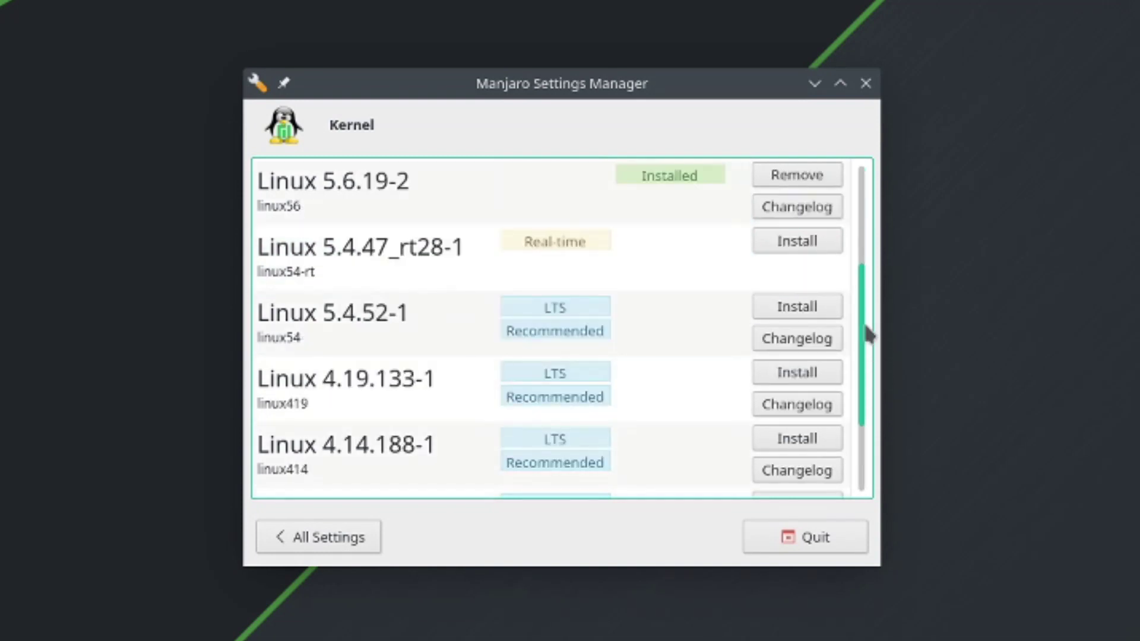
pyautogui.moveTo(865, 330); pyautogui.dragTo(875, 183)
pyautogui.click(400, 209)
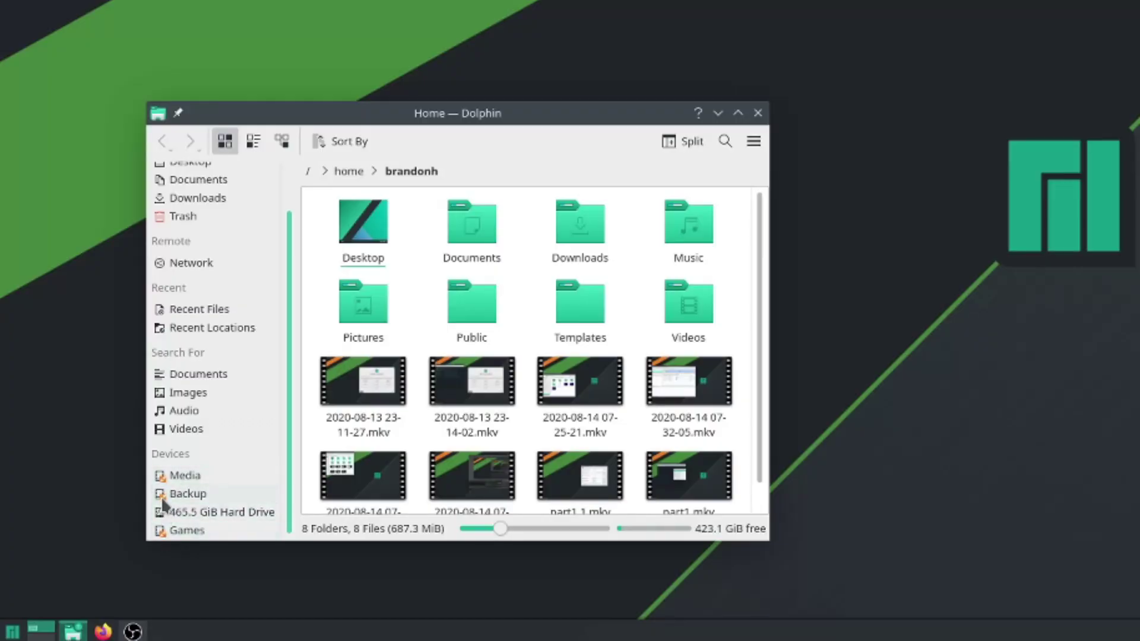
# Step: Open the Backup drive under Devices in Dolphin and move the window to the right
pyautogui.click(199, 502)
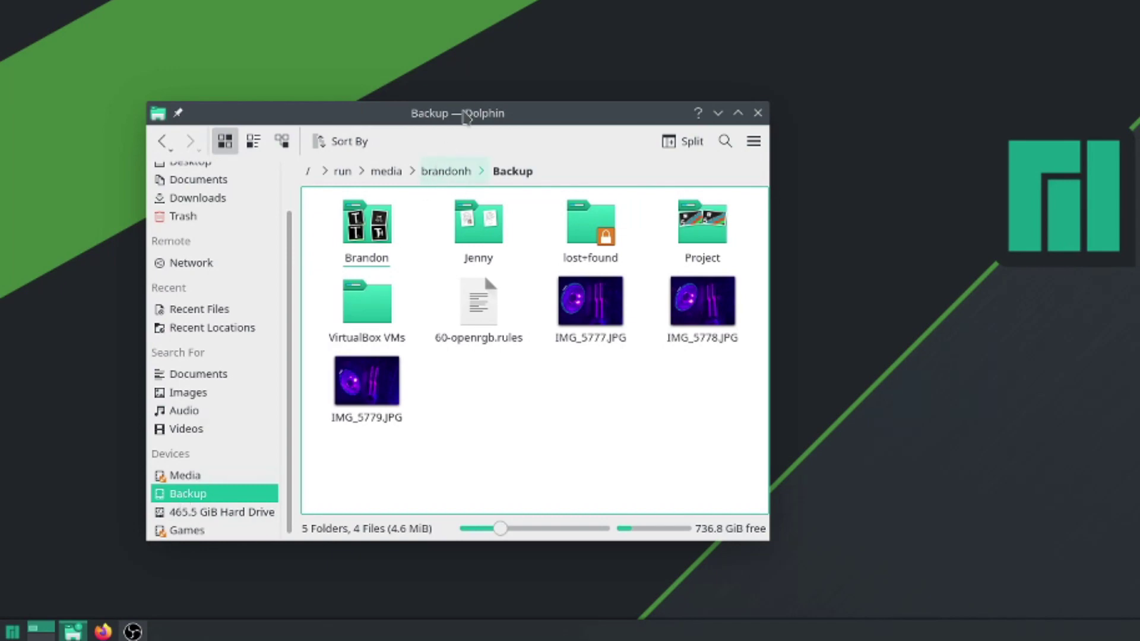
pyautogui.moveTo(466, 117); pyautogui.dragTo(898, 99)
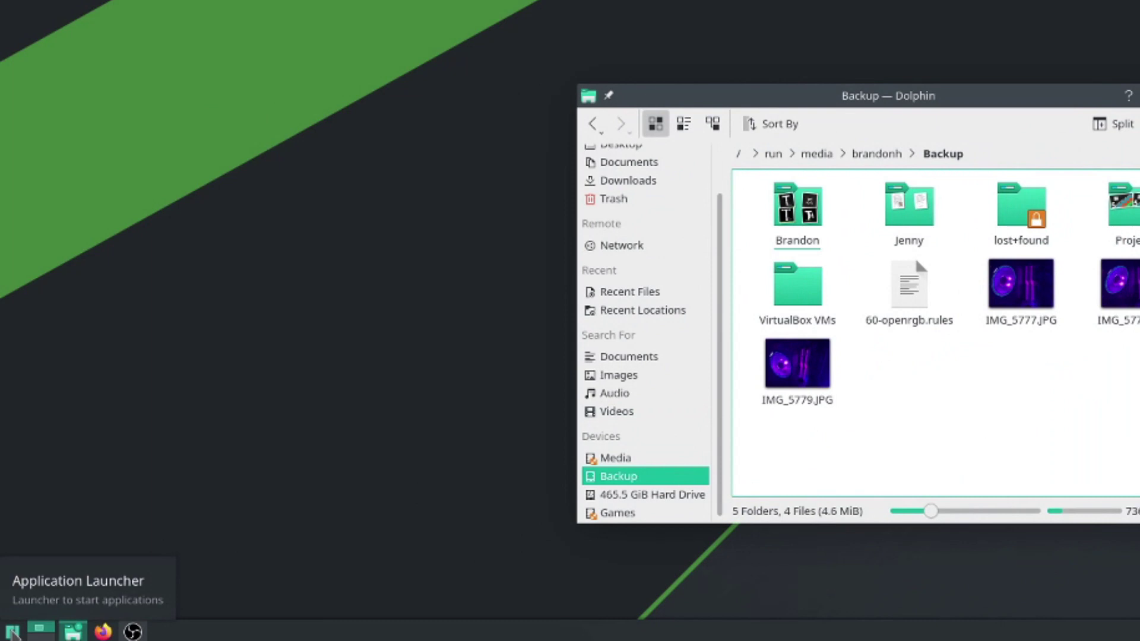
# Step: Launch KDE Partition Manager from a 'disk' search, authenticate, and select the HGST drive
pyautogui.click(12, 632)
pyautogui.write('disk')
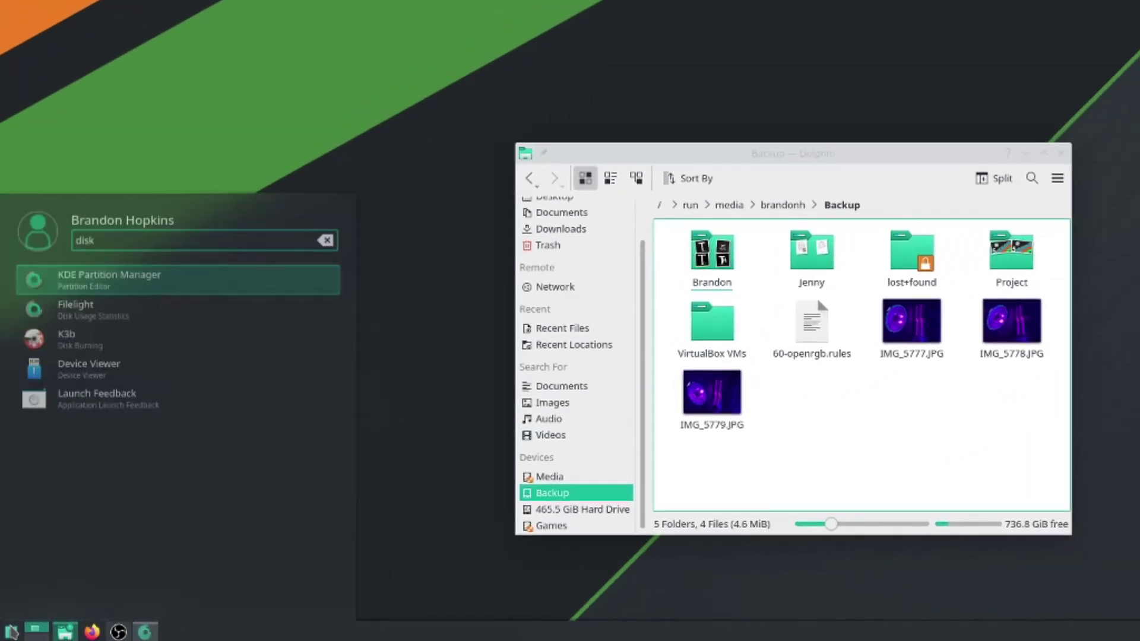
pyautogui.press('Return')
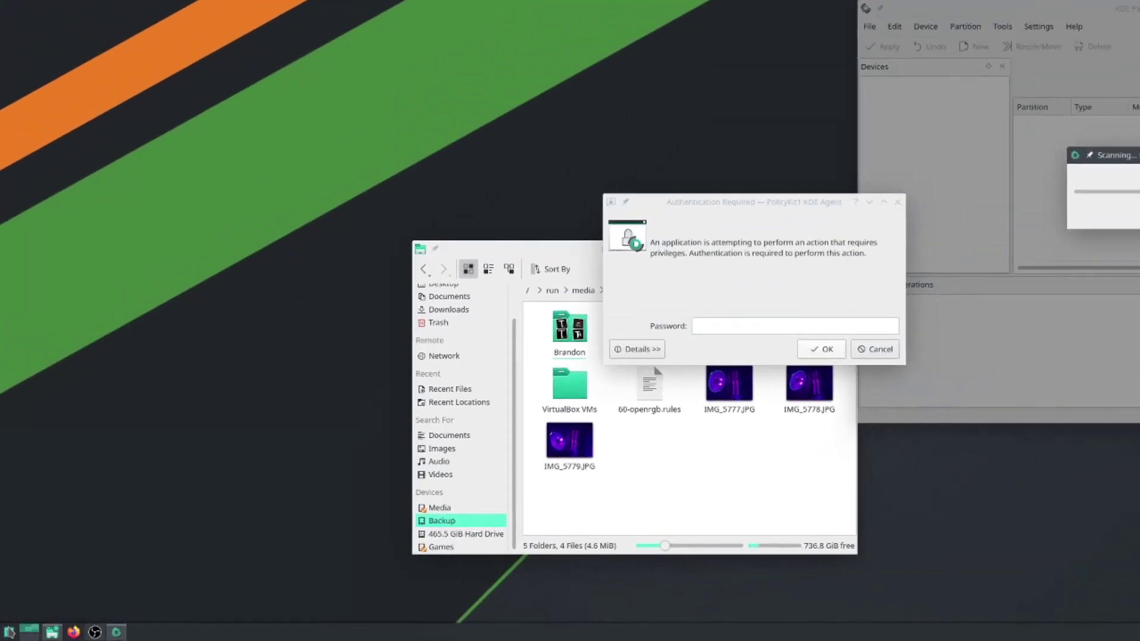
pyautogui.click(813, 329)
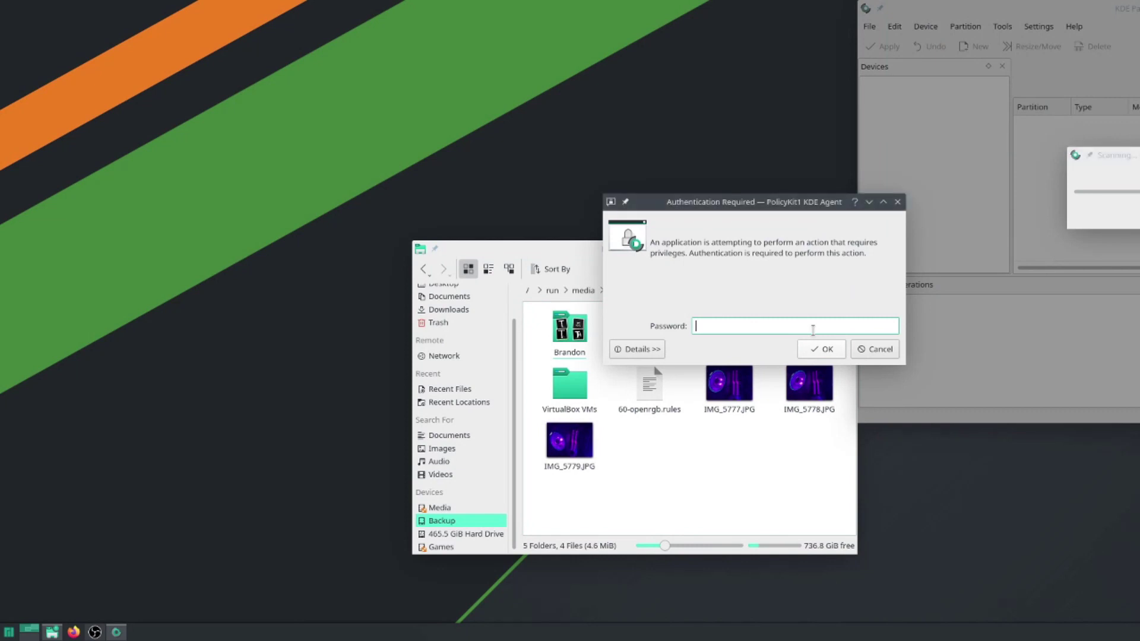
pyautogui.press('Return')
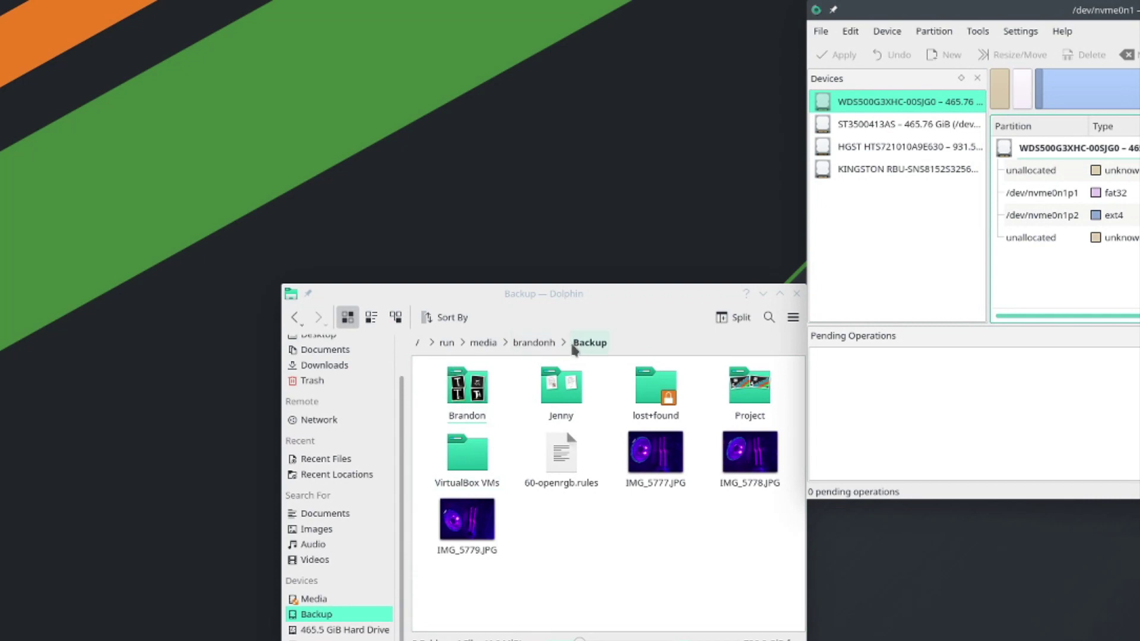
pyautogui.click(936, 127)
pyautogui.click(931, 146)
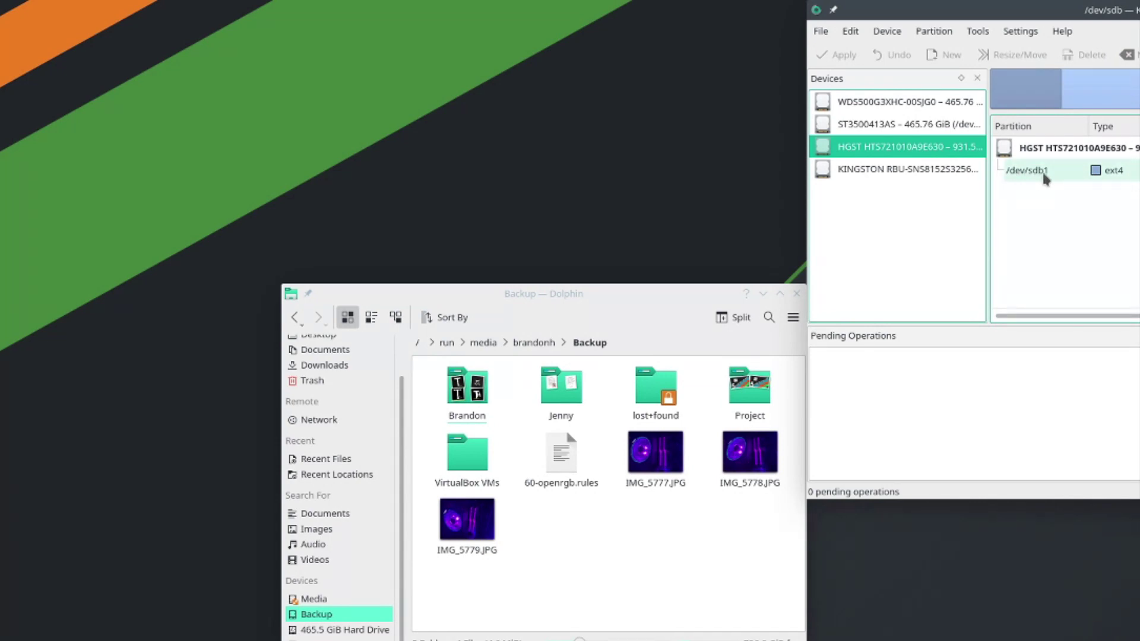
# Step: Check the Backup drive's properties in Dolphin, then minimize Dolphin
pyautogui.rightClick(330, 617)
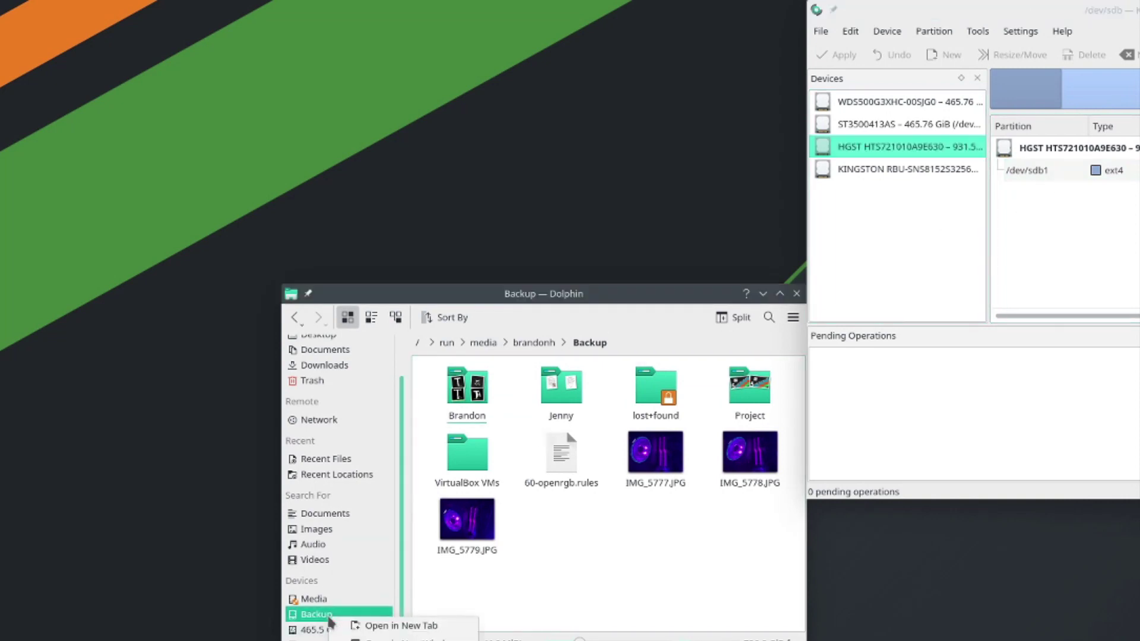
pyautogui.click(386, 640)
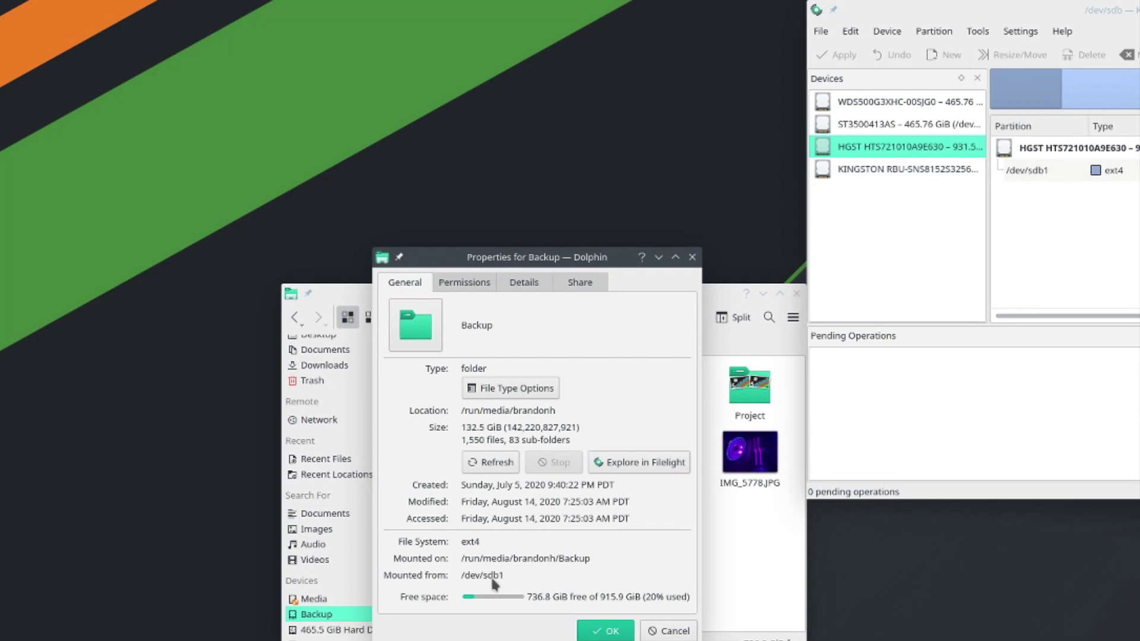
pyautogui.click(602, 629)
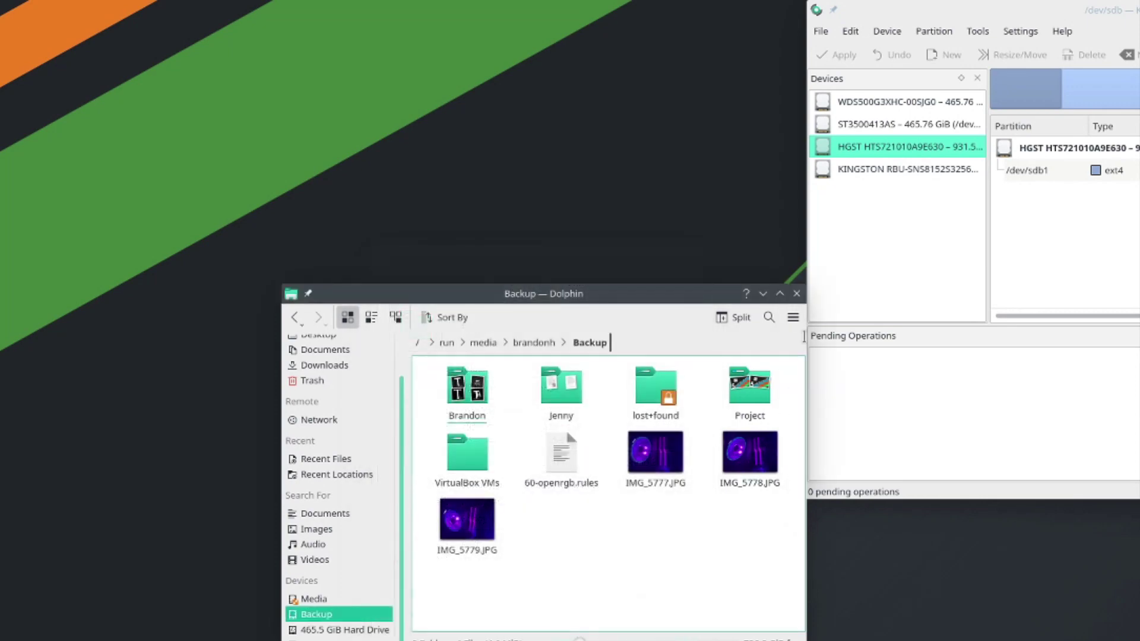
pyautogui.click(764, 294)
# Step: Open the Properties of /dev/sdb1 (ext4, 931.51 GiB) and highlight its UUID value
pyautogui.moveTo(950, 9); pyautogui.dragTo(677, 115)
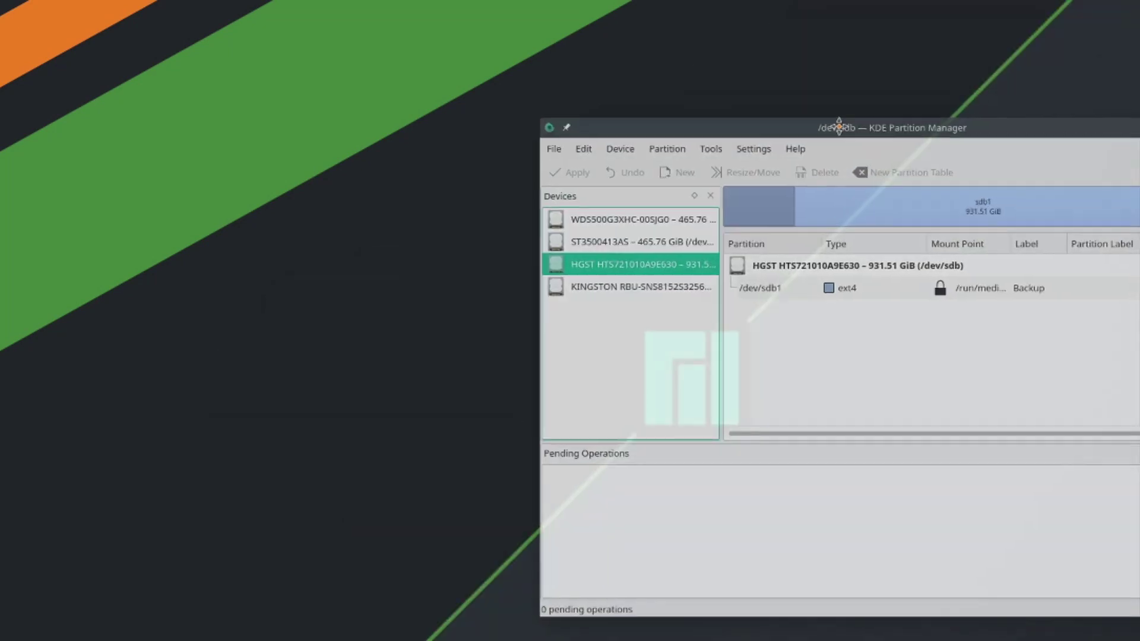
pyautogui.rightClick(954, 277)
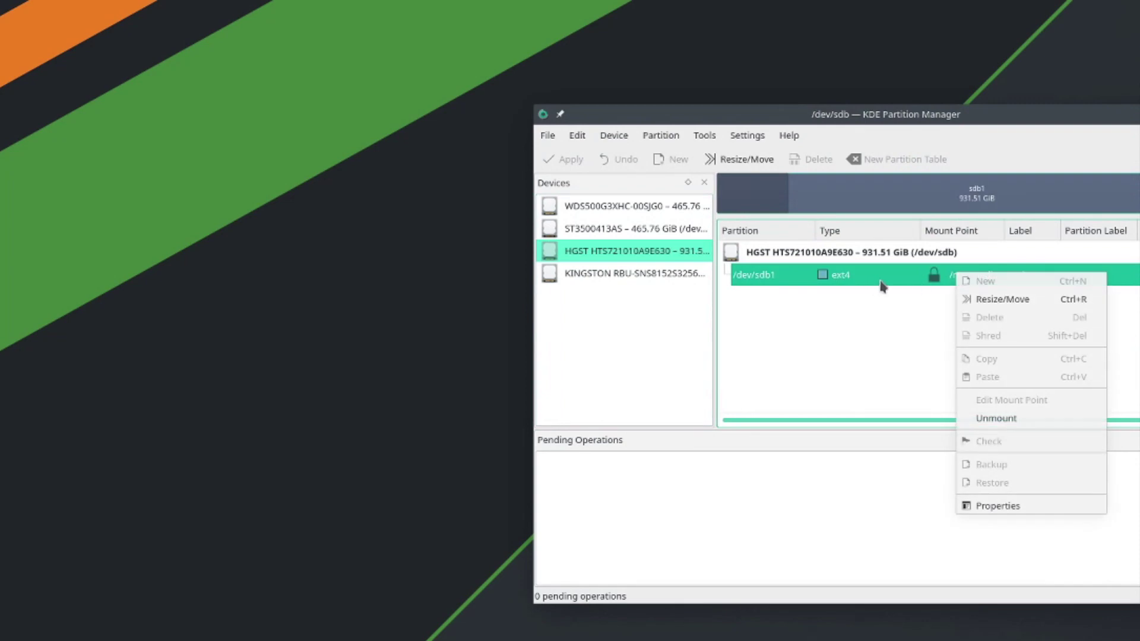
pyautogui.click(997, 506)
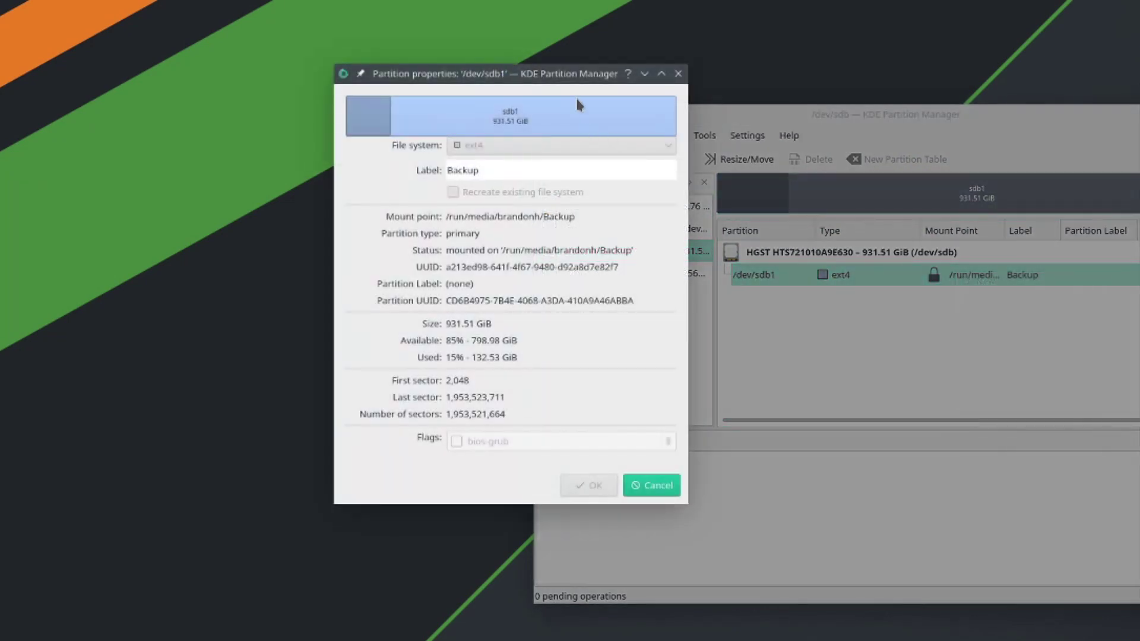
pyautogui.moveTo(567, 80); pyautogui.dragTo(962, 148)
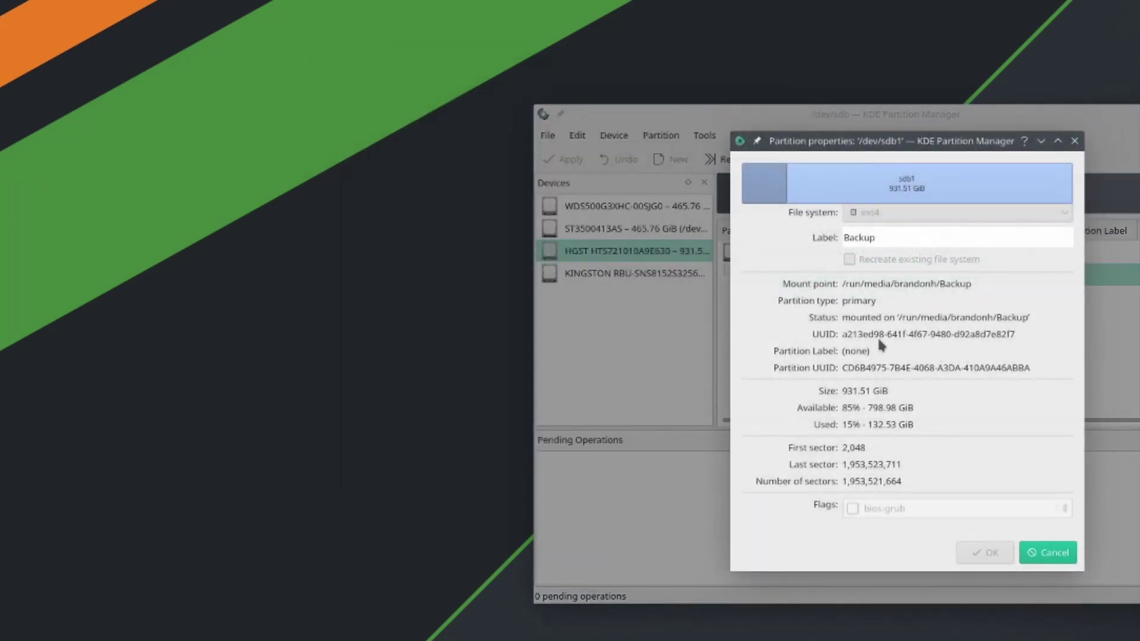
pyautogui.moveTo(843, 339); pyautogui.dragTo(883, 339)
pyautogui.moveTo(1056, 332); pyautogui.dragTo(886, 336)
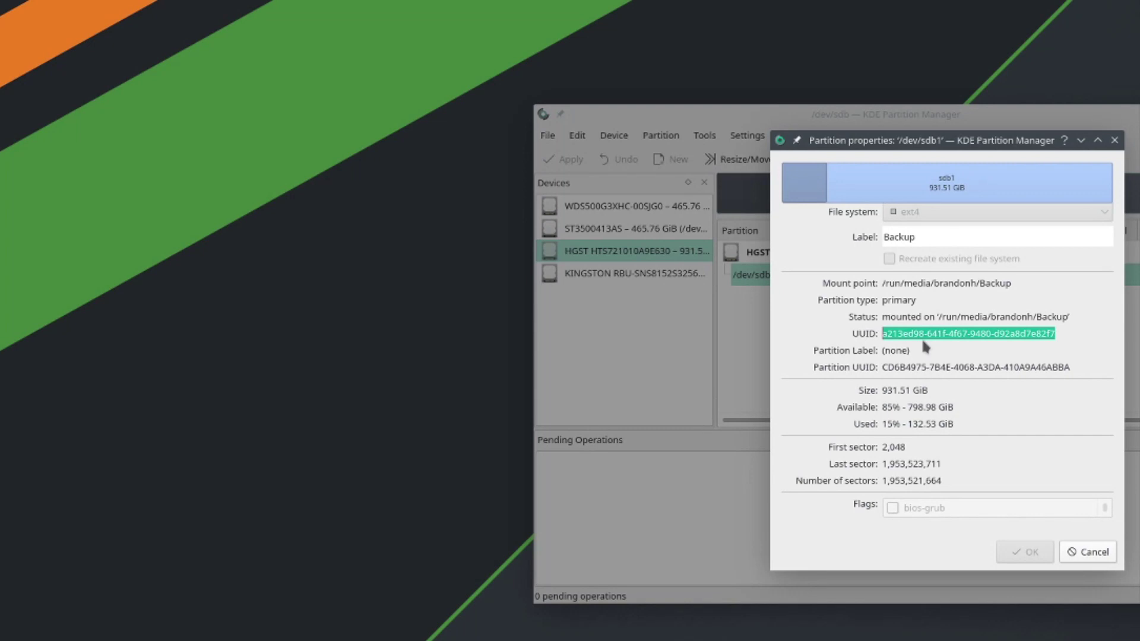
pyautogui.press('super')
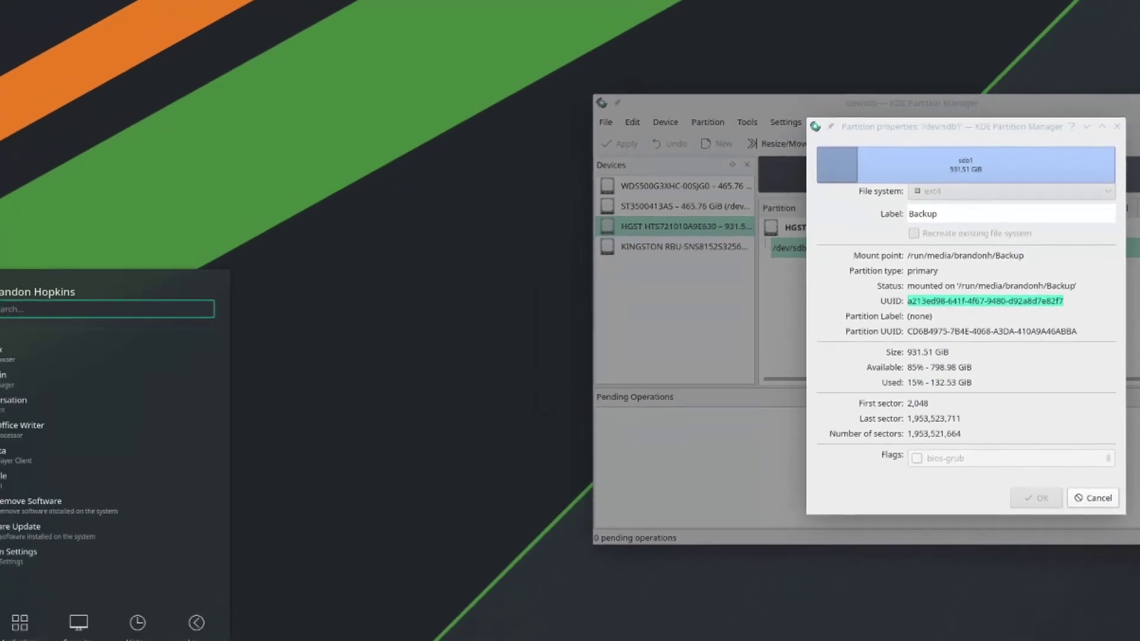
# Step: Launch Konsole and create the /media folder with sudo mkdir, entering the admin password
pyautogui.write('ter')
pyautogui.press('Return')
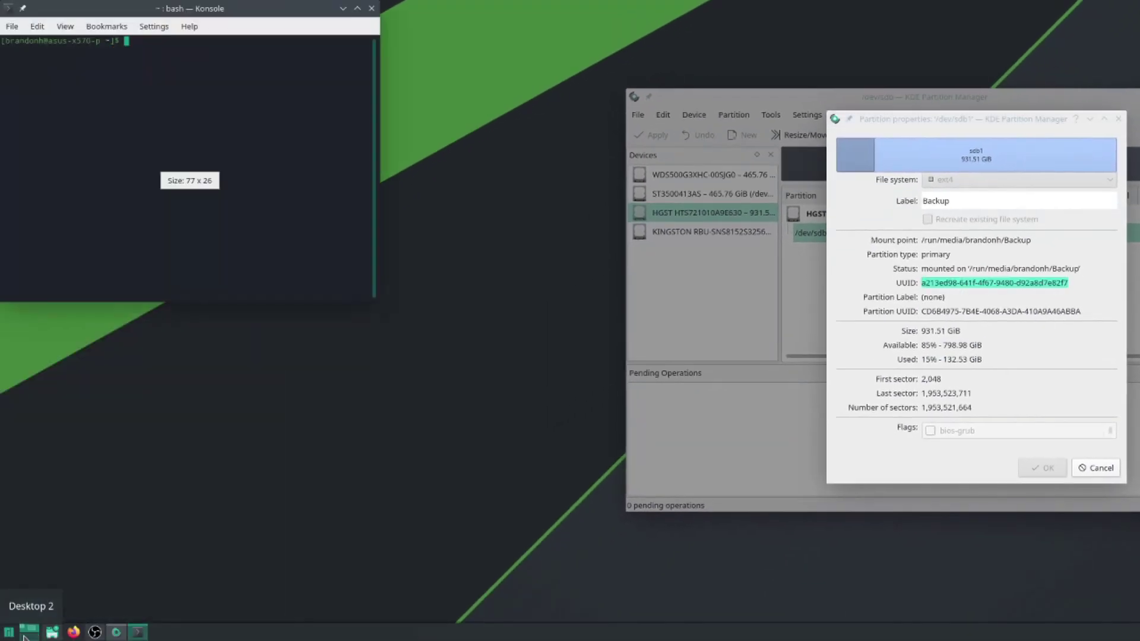
pyautogui.moveTo(172, 13); pyautogui.dragTo(599, 148)
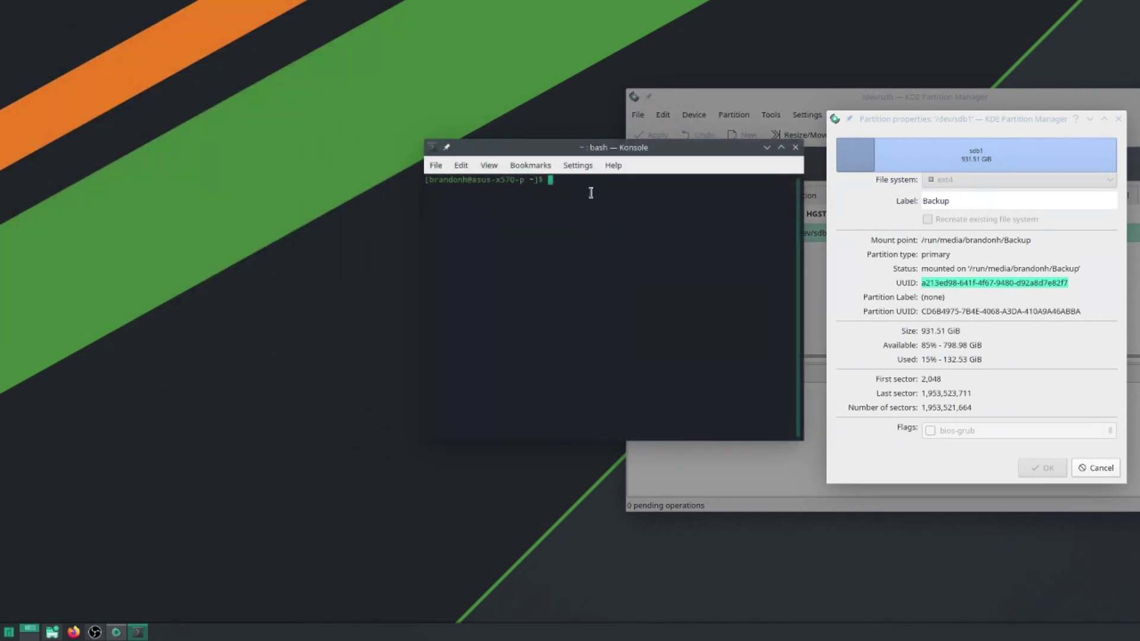
pyautogui.write('sudo mkdir ')
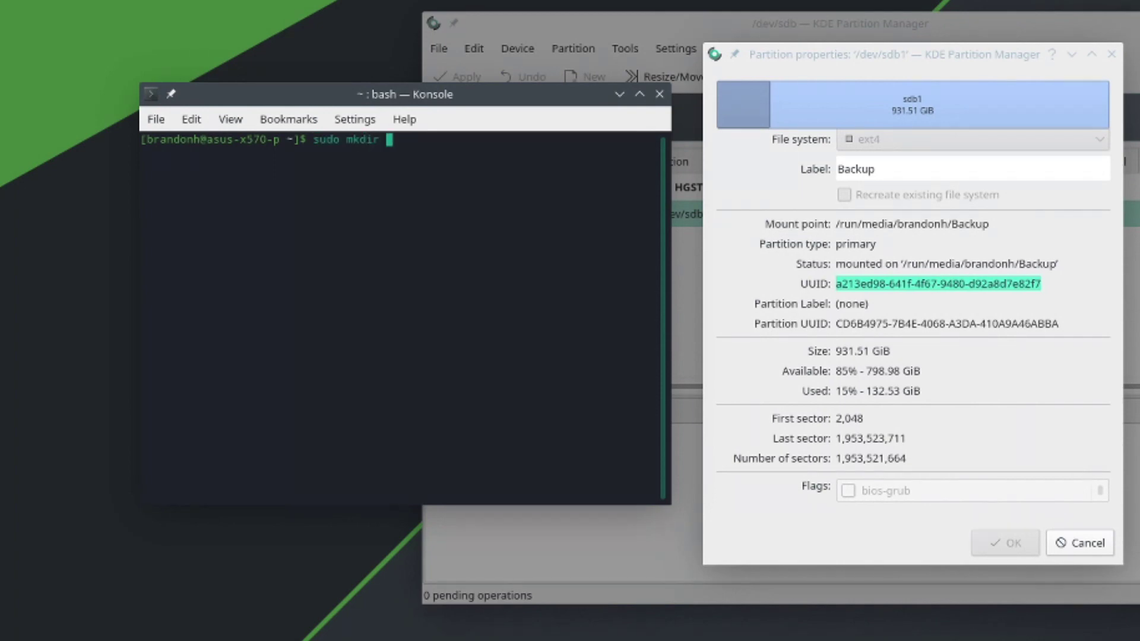
pyautogui.write('/media')
pyautogui.press('Return')
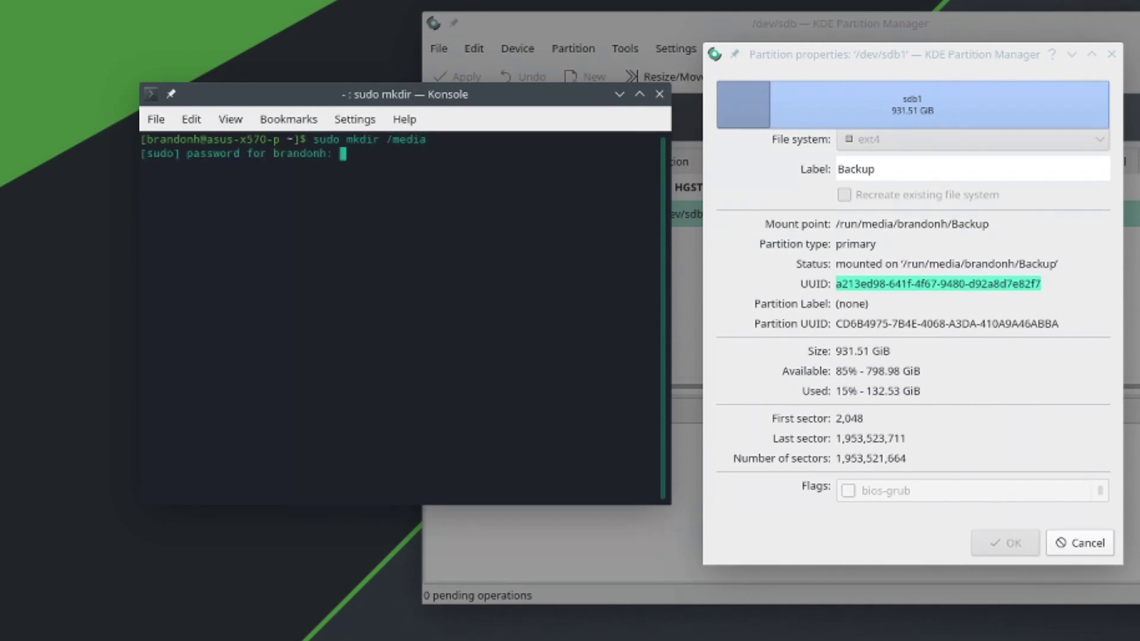
pyautogui.press('Return')
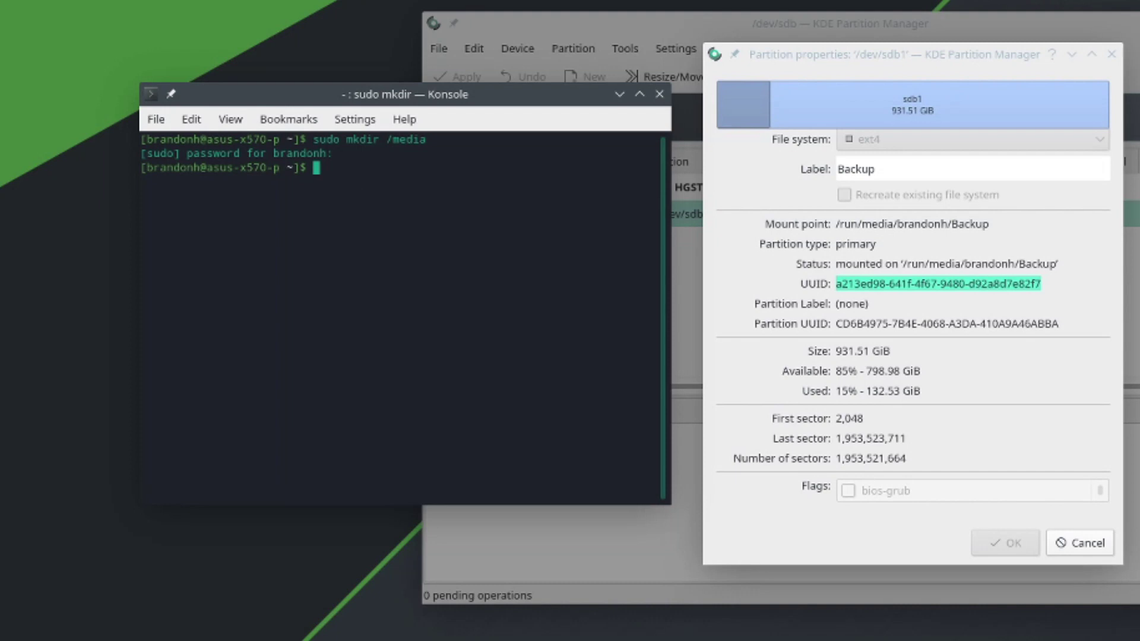
# Step: Create the /media/Backup folder with sudo mkdir /media/Backup
pyautogui.write('m')
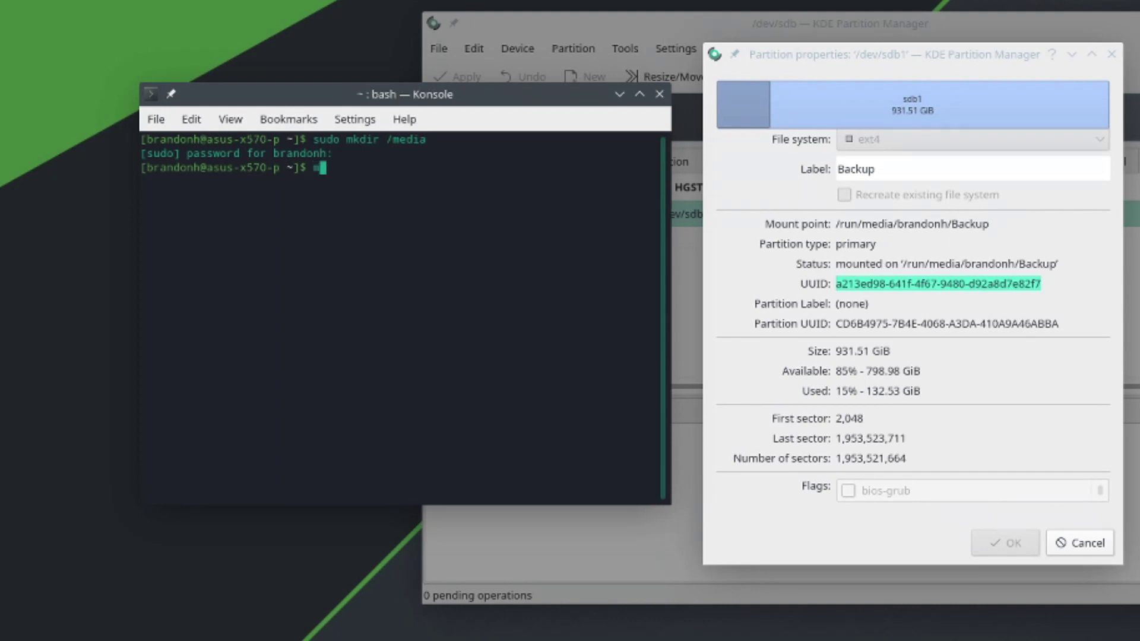
pyautogui.write('kdir')
pyautogui.press('BackSpace')
pyautogui.press('BackSpace')
pyautogui.press('BackSpace')
pyautogui.press('BackSpace')
pyautogui.press('BackSpace')
pyautogui.write('sudo mkdir /media')
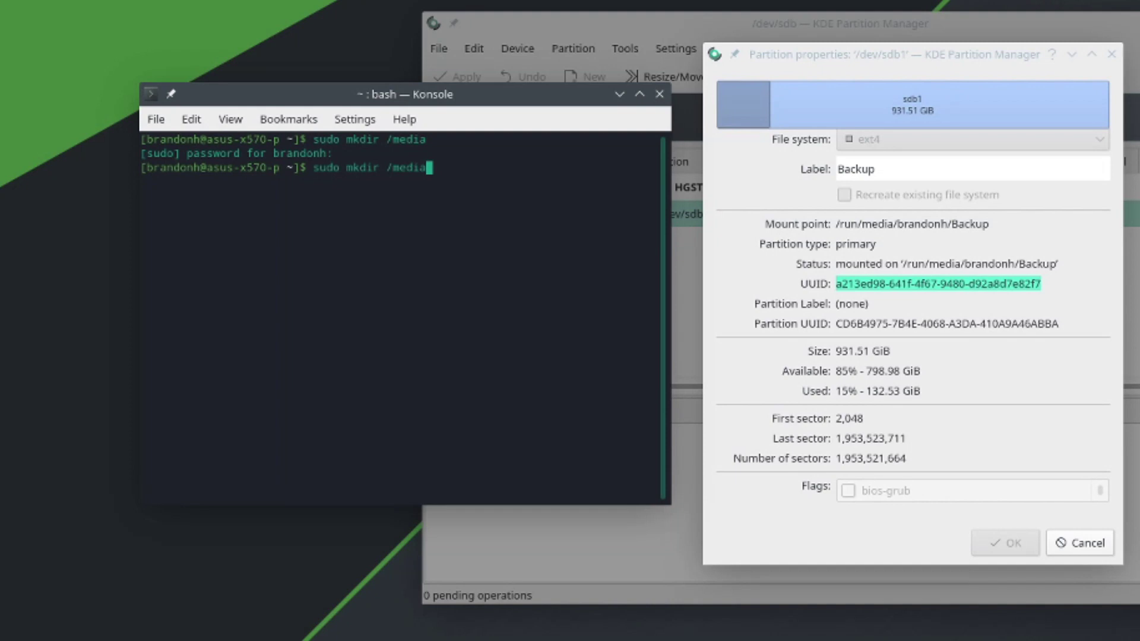
pyautogui.write('/Backu')
pyautogui.write('p')
pyautogui.press('Return')
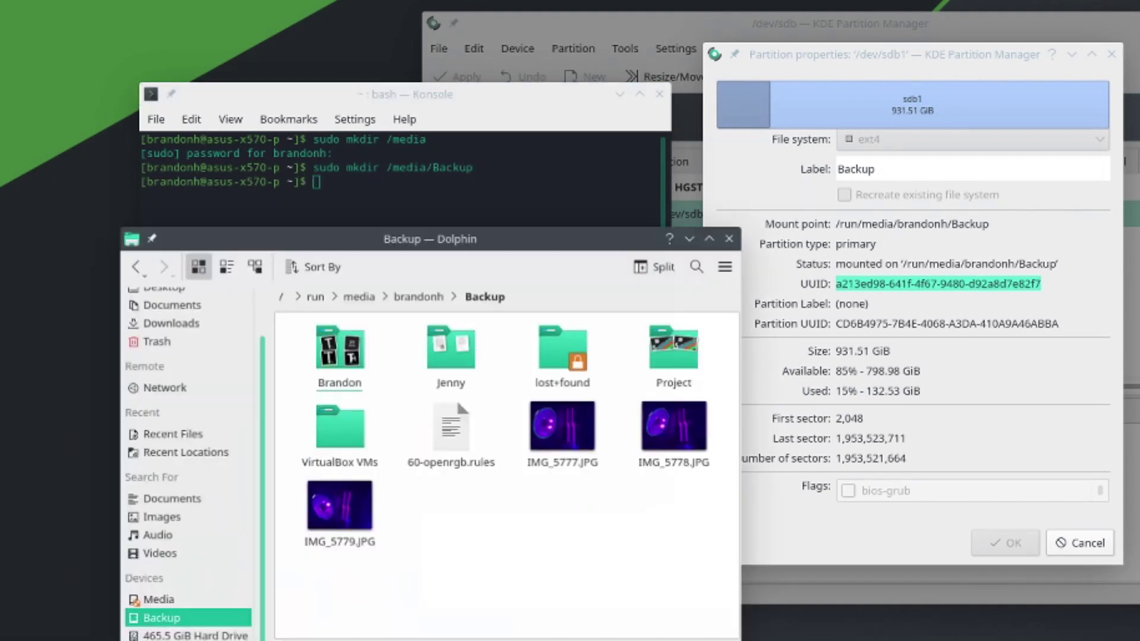
# Step: Browse Dolphin from / into /media/Backup to confirm the folder, then return to Konsole
pyautogui.click(284, 295)
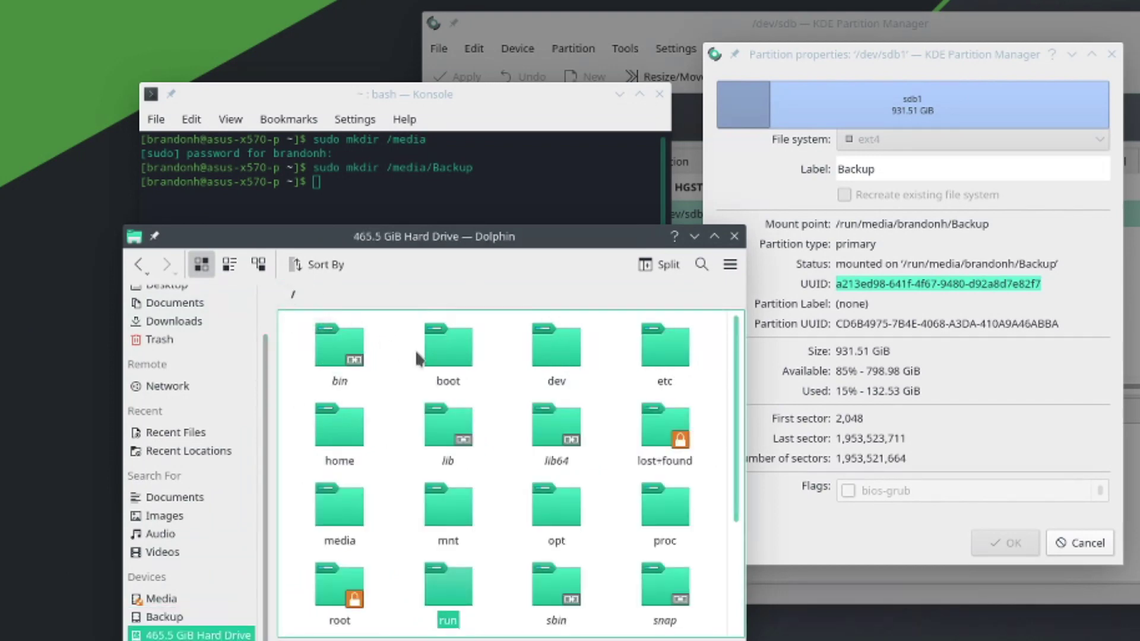
pyautogui.scroll(-3, 565, 382)
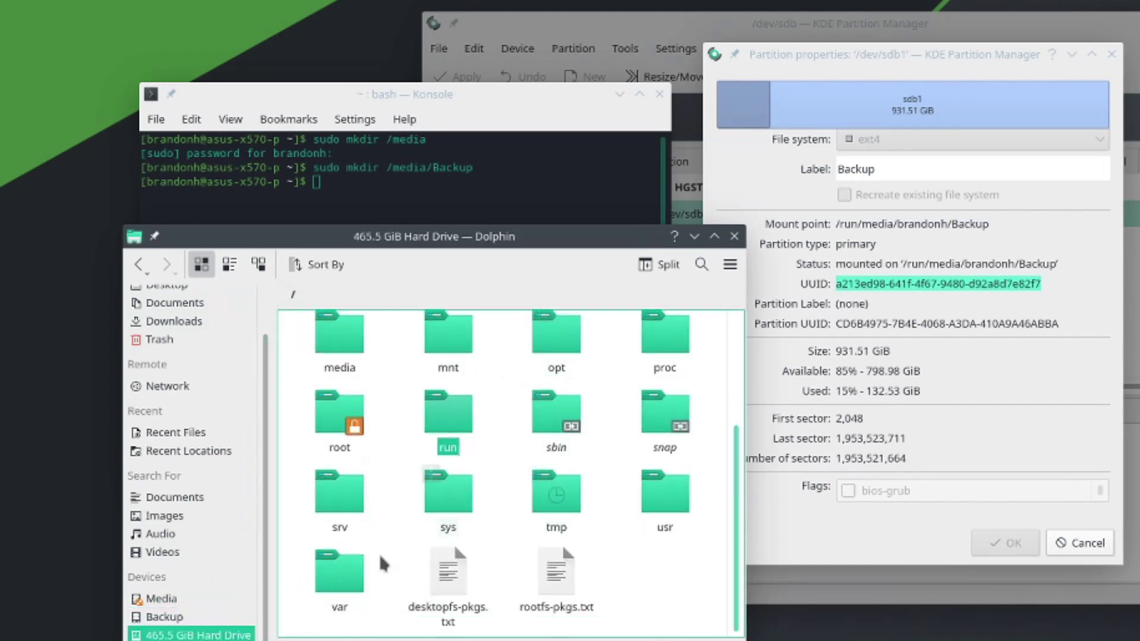
pyautogui.scroll(3, 594, 451)
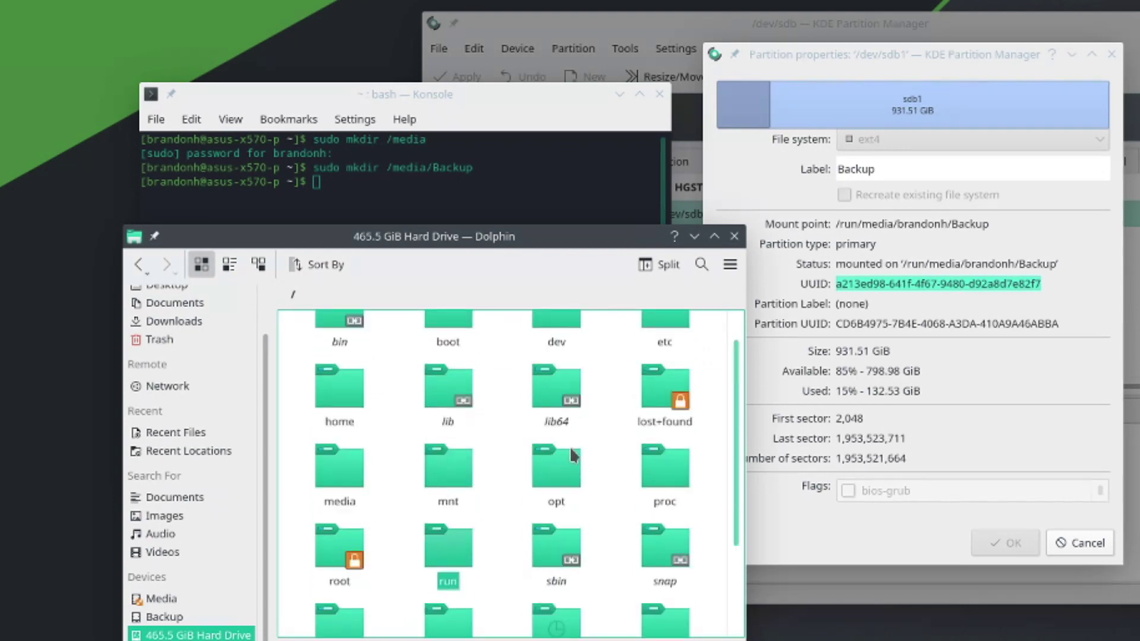
pyautogui.click(344, 466)
pyautogui.click(330, 356)
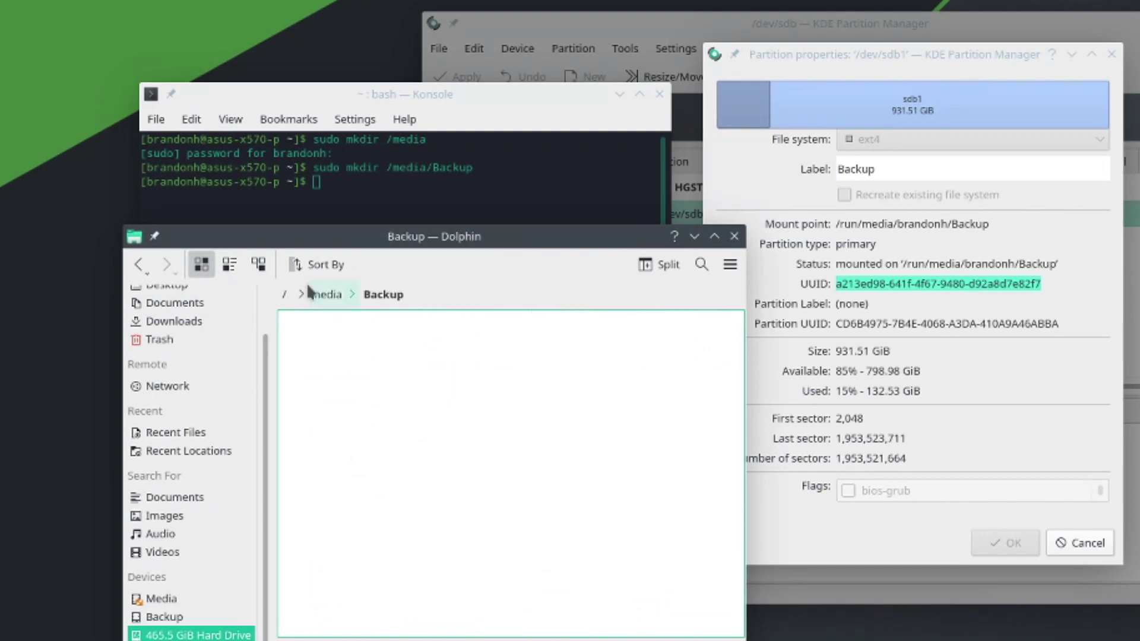
pyautogui.click(326, 295)
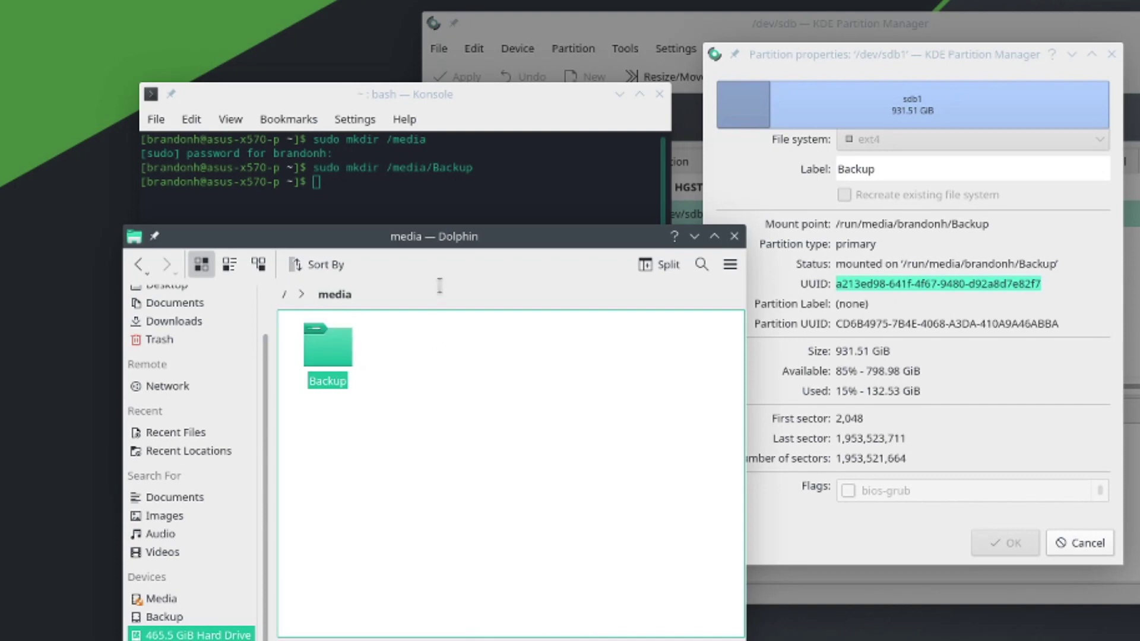
pyautogui.click(402, 196)
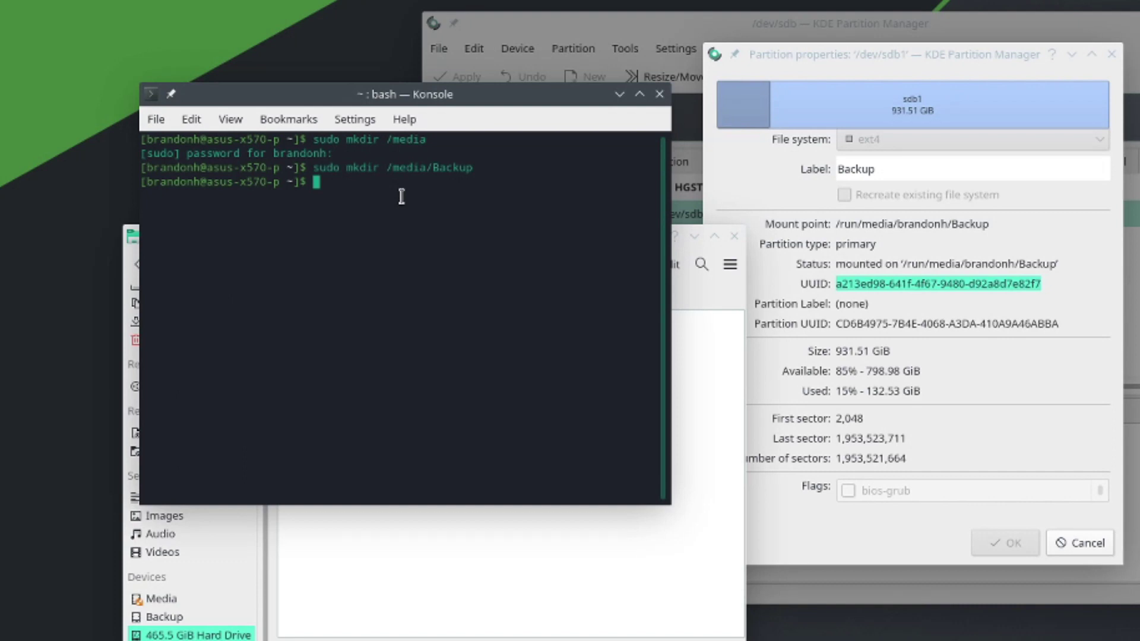
# Step: Open /etc/fstab in nano with sudo and start a '#' line below the UUID entries
pyautogui.write('sudo nano /etc/fstab')
pyautogui.press('Return')
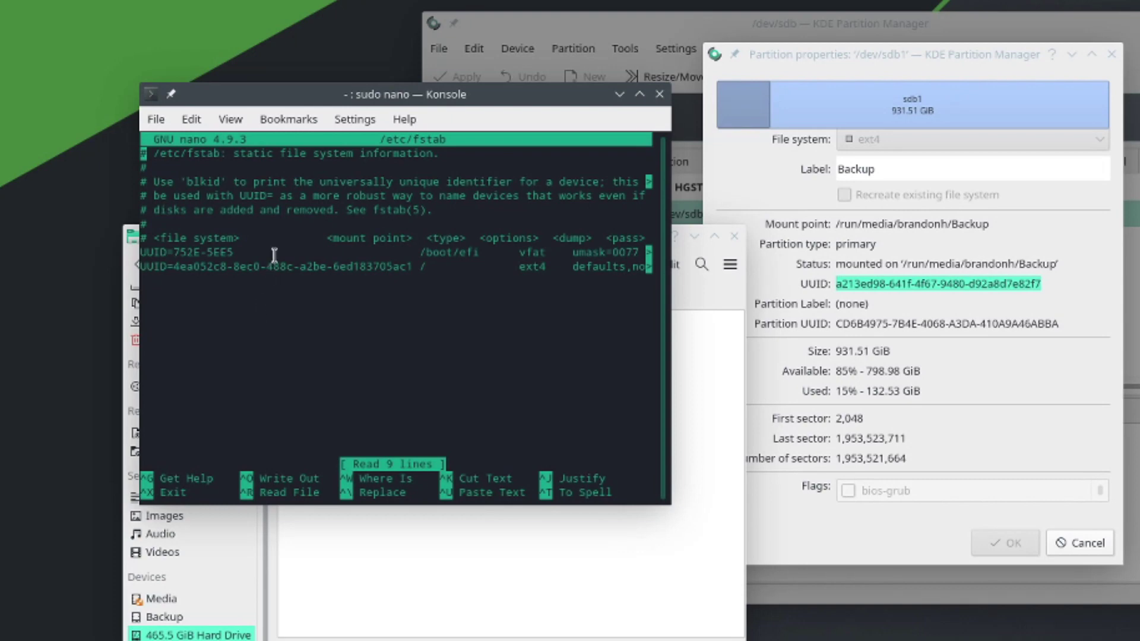
pyautogui.moveTo(146, 252); pyautogui.dragTo(657, 258)
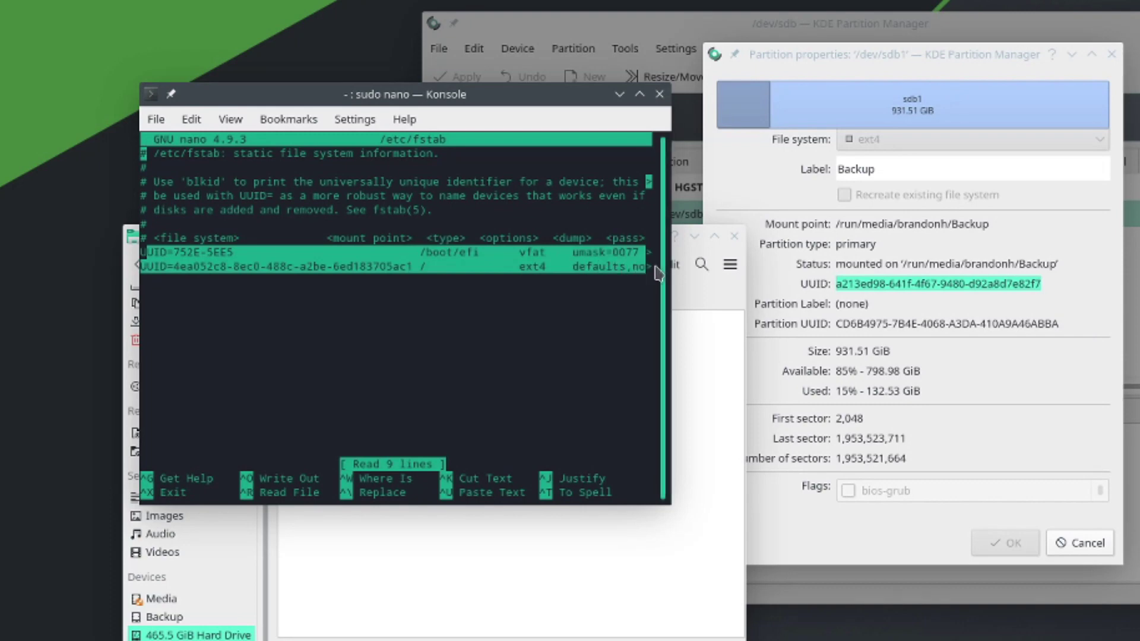
pyautogui.click(245, 252)
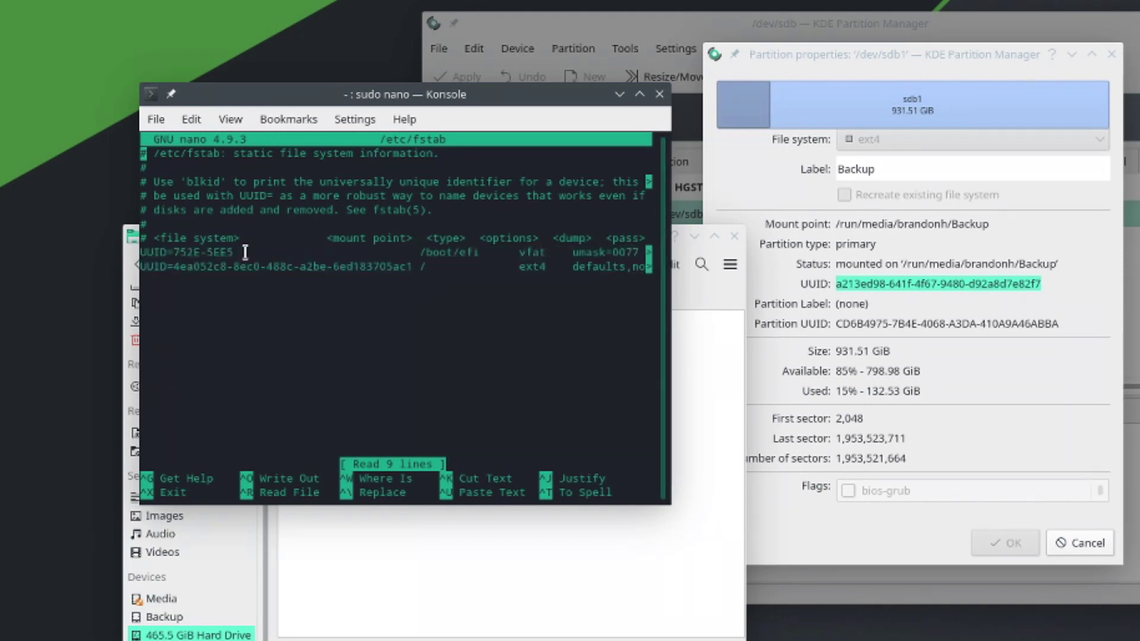
pyautogui.moveTo(143, 251); pyautogui.dragTo(638, 252)
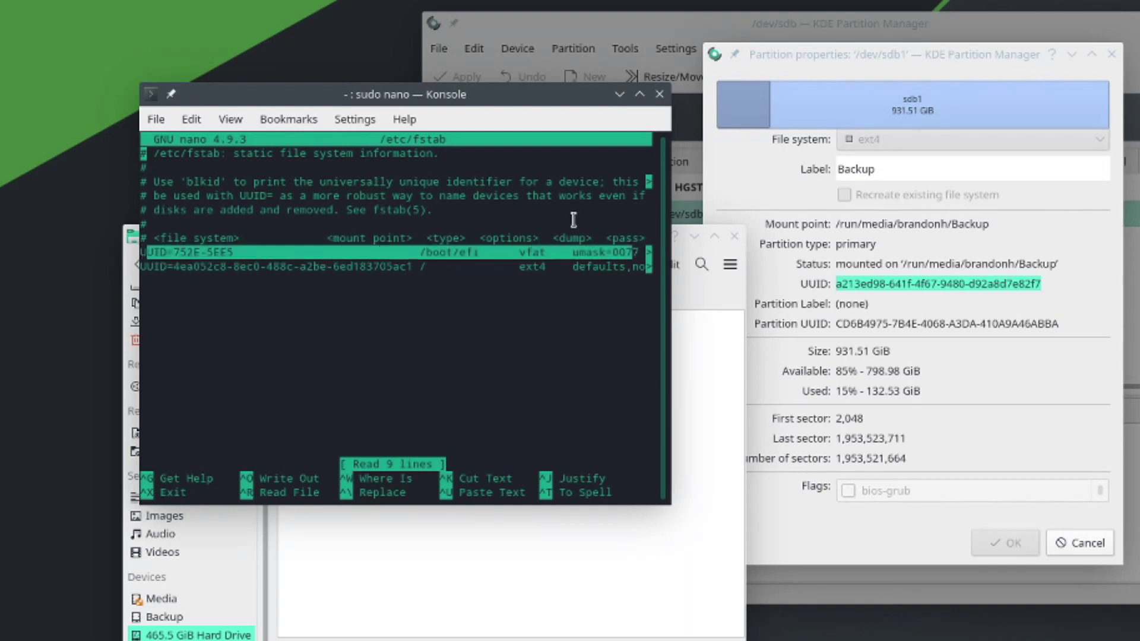
pyautogui.click(168, 155)
pyautogui.press('Down')
pyautogui.press('Down')
pyautogui.press('Down')
pyautogui.press('Down')
pyautogui.press('Down')
pyautogui.press('Down')
pyautogui.press('Down')
pyautogui.press('Down')
pyautogui.press('Down')
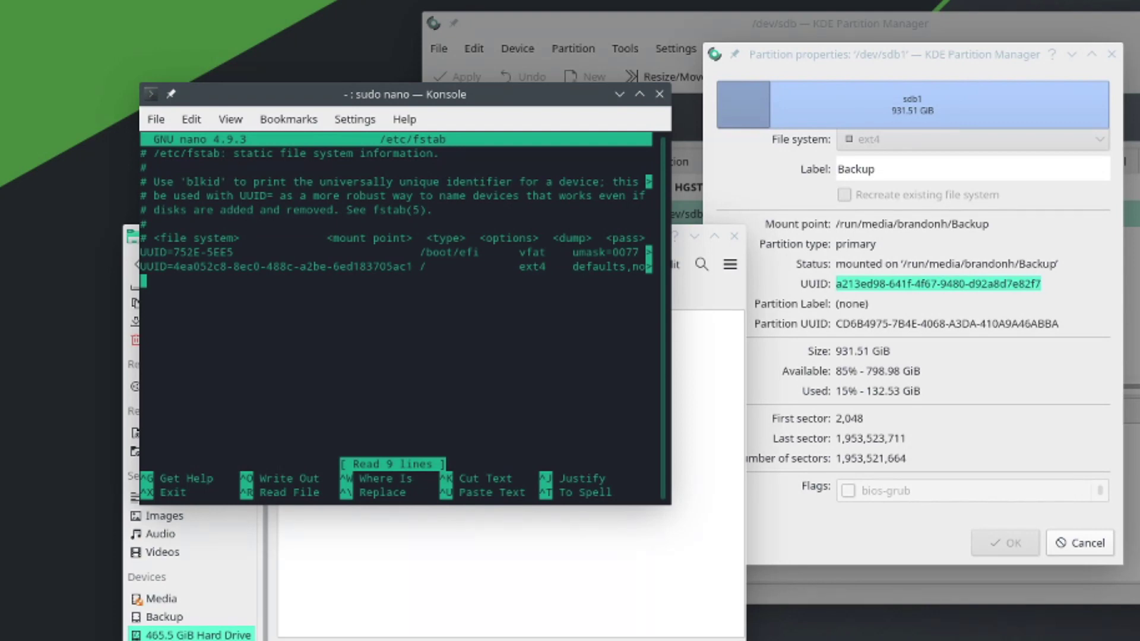
pyautogui.press('Return')
pyautogui.write('#')
# Step: Add the 'Backup (/dev/sdb1)' comment and a UUID= line with the partition's copied UUID
pyautogui.write('Backup')
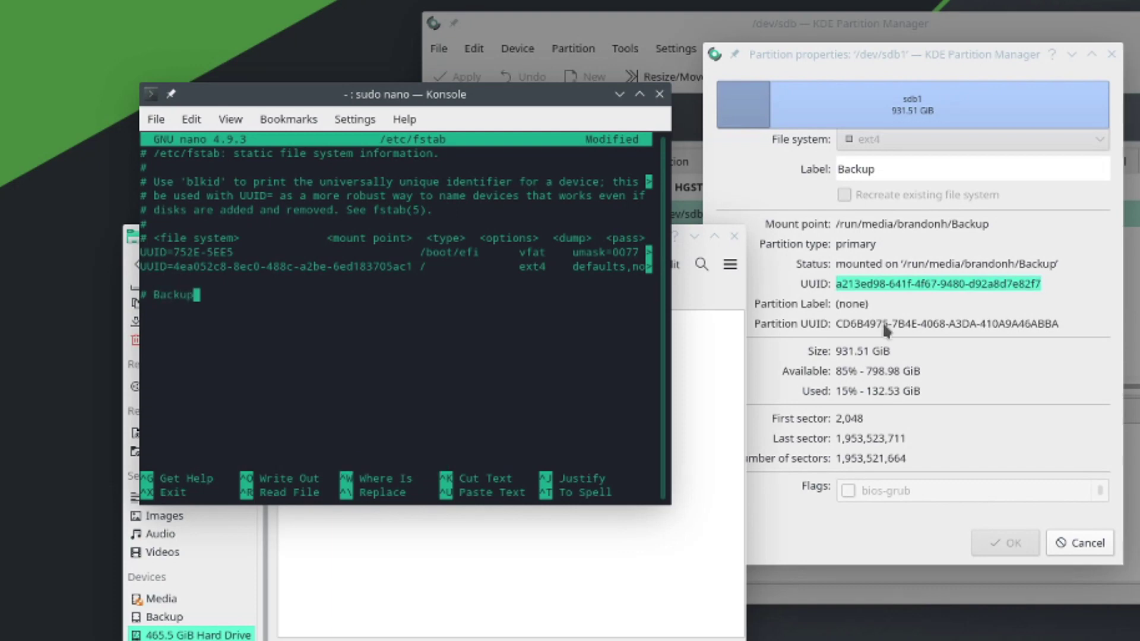
pyautogui.write(' (/dev/sdb1)')
pyautogui.press('Return')
pyautogui.write('UUI')
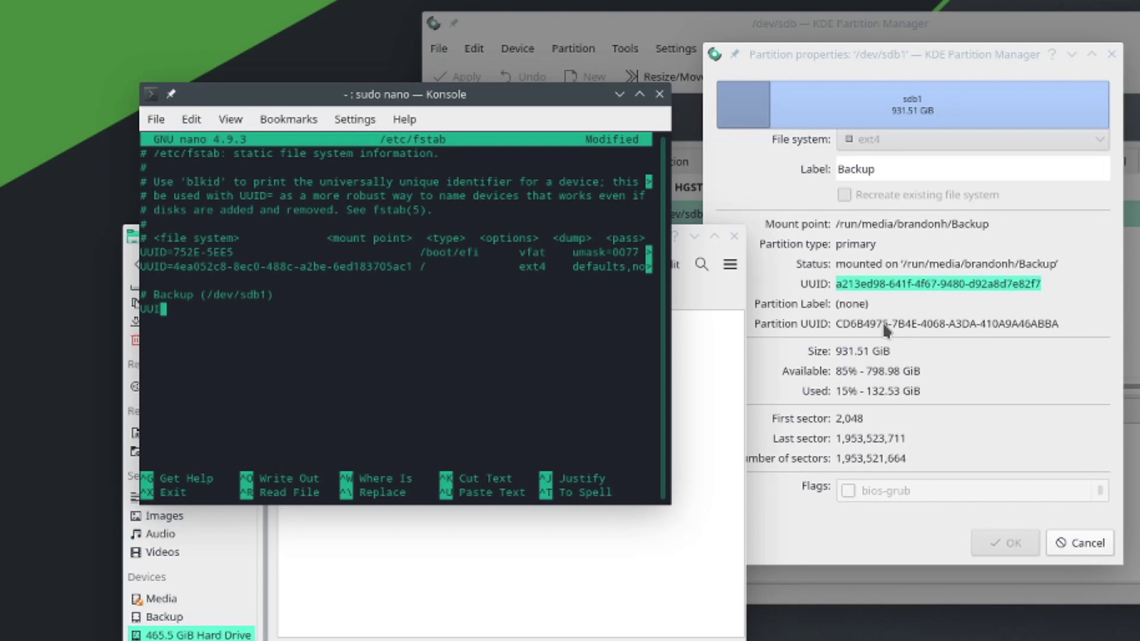
pyautogui.write('D=')
pyautogui.rightClick(956, 288)
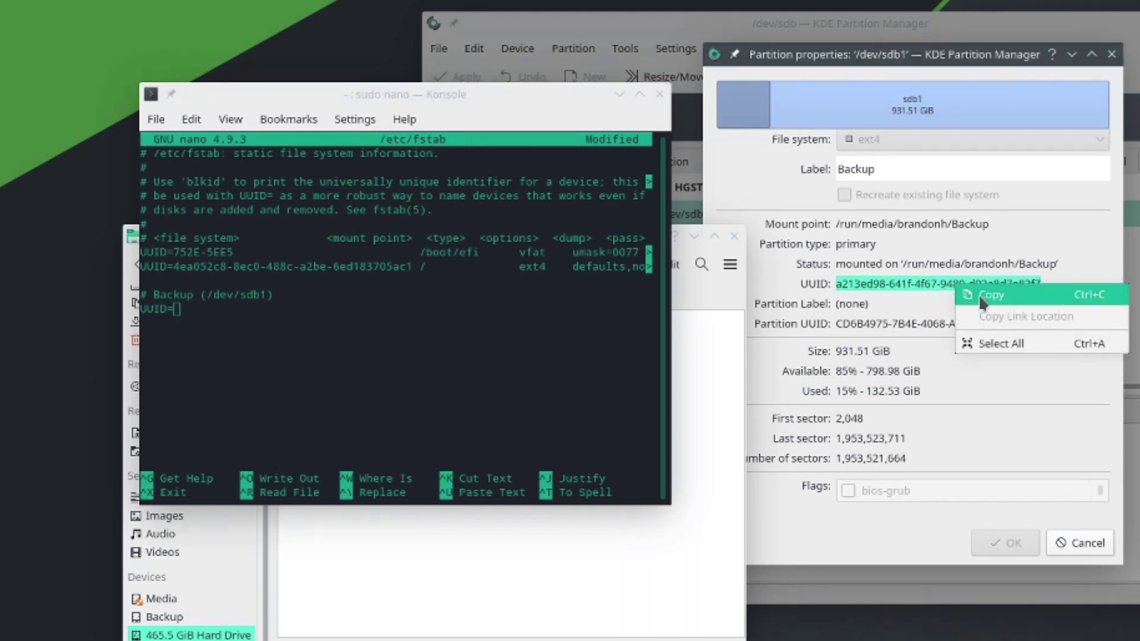
pyautogui.click(974, 294)
pyautogui.rightClick(243, 321)
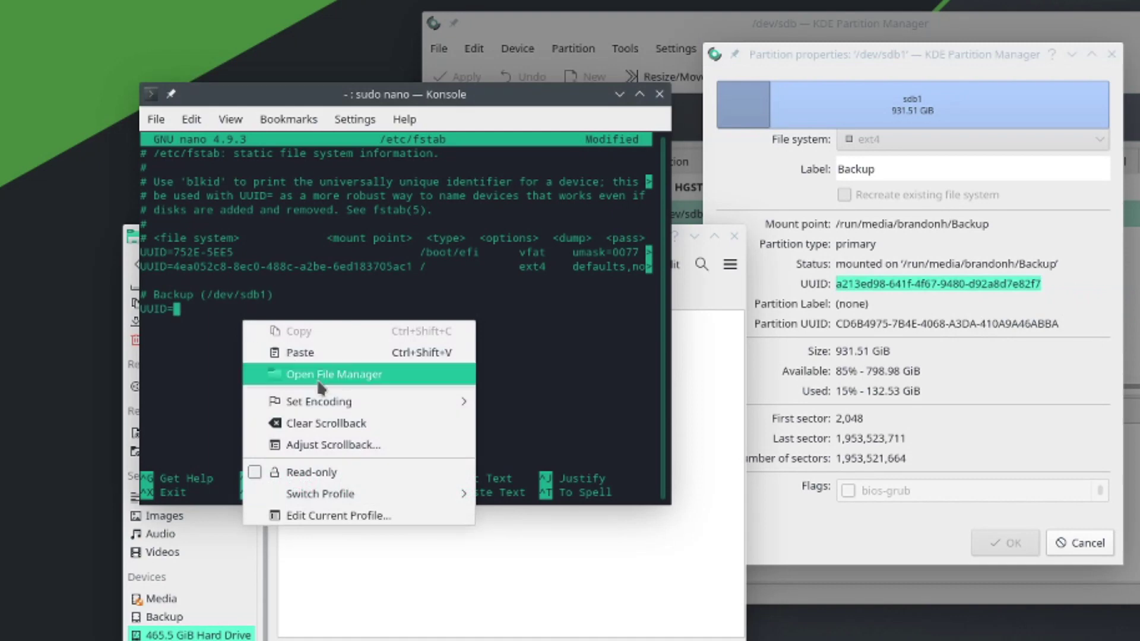
pyautogui.click(337, 355)
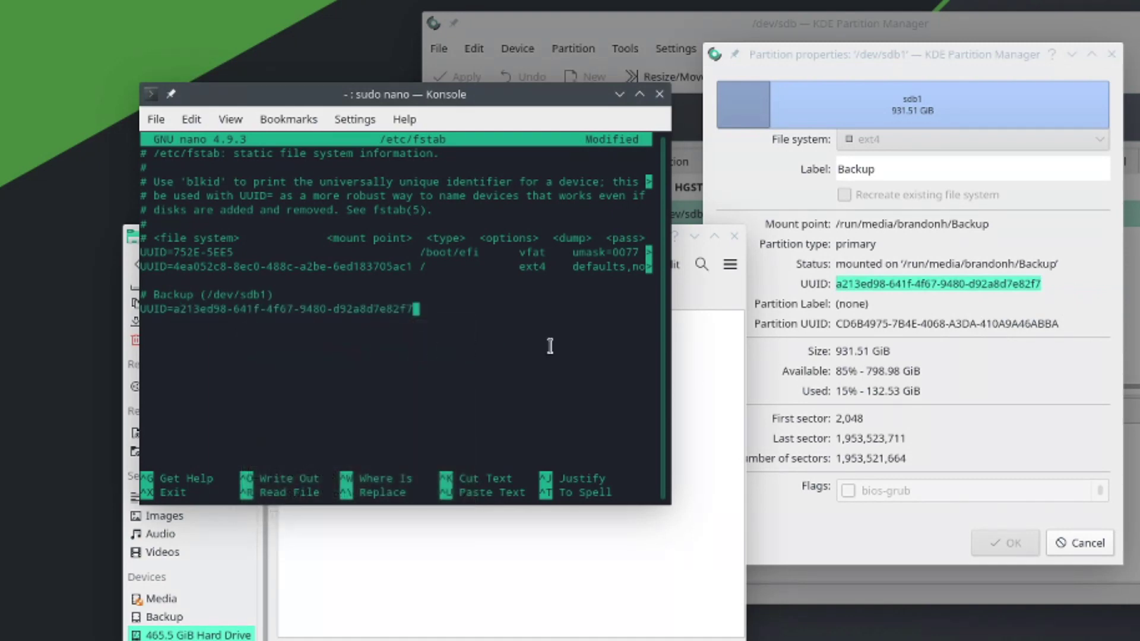
# Step: Complete the entry with /media/Backup, ext4, defaults, 0 0, and begin saving the file
pyautogui.press('Tab')
pyautogui.write('/media/Backup')
pyautogui.press('Tab')
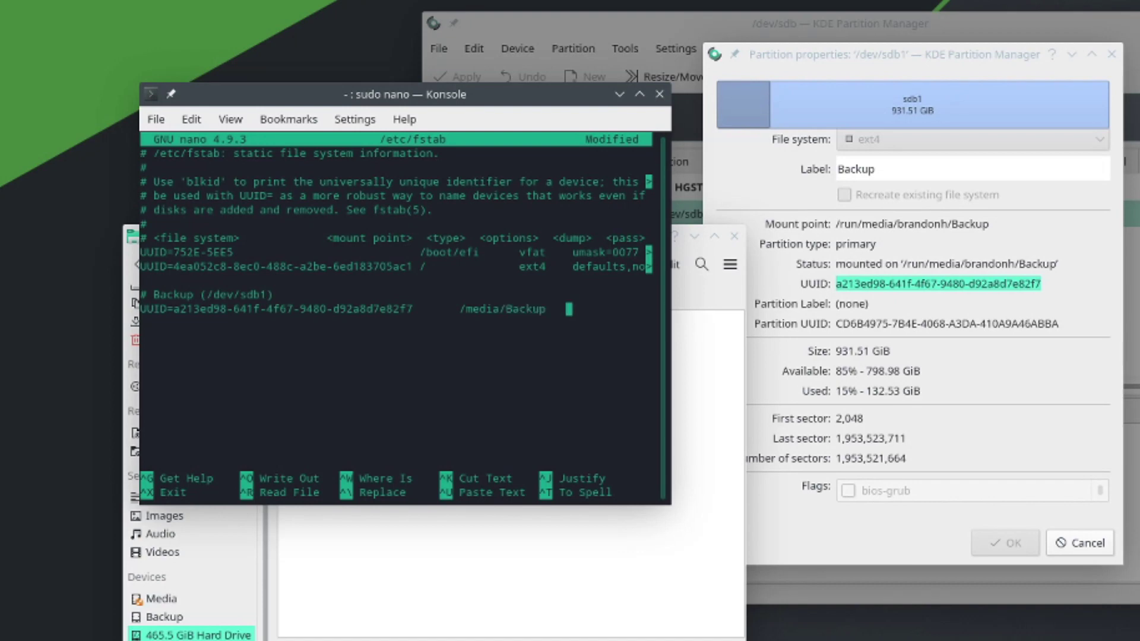
pyautogui.write('ext4')
pyautogui.press('Tab')
pyautogui.write('d')
pyautogui.write('efau')
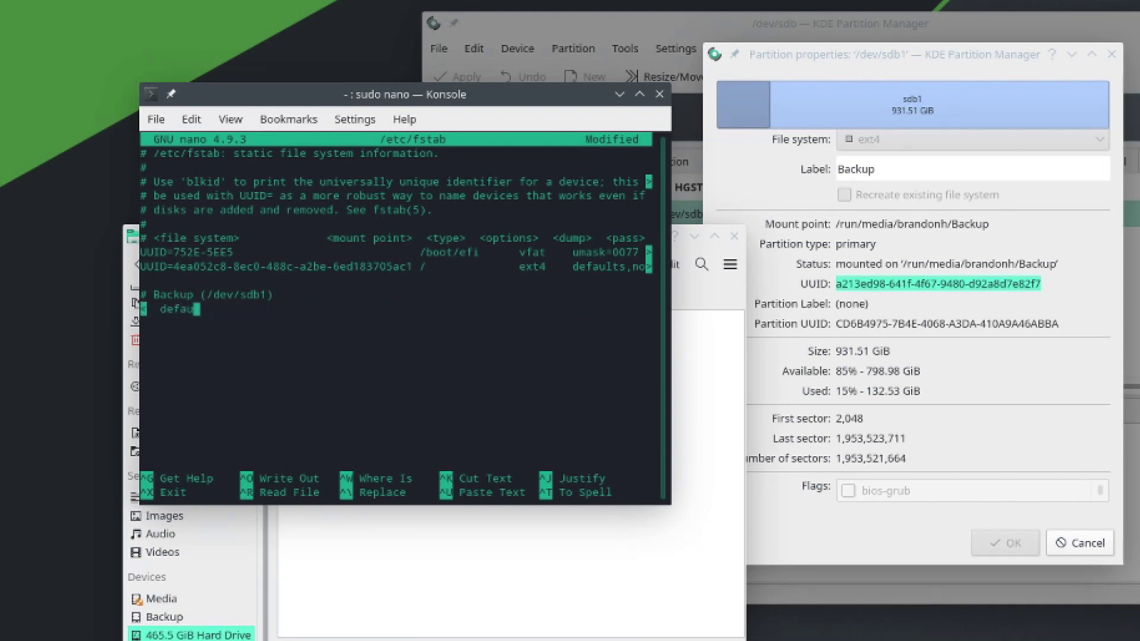
pyautogui.write('lts')
pyautogui.press('Tab')
pyautogui.write('0')
pyautogui.press('Tab')
pyautogui.write('0')
pyautogui.press('Left')
pyautogui.press('Left')
pyautogui.press('Left')
pyautogui.press('Left')
pyautogui.press('Left')
pyautogui.press('Left')
pyautogui.press('Left')
pyautogui.press('Left')
pyautogui.press('Left')
pyautogui.press('Left')
pyautogui.press('Left')
pyautogui.press('Left')
pyautogui.press('Left')
pyautogui.press('Left')
pyautogui.press('Left')
pyautogui.press('Left')
pyautogui.press('Left')
pyautogui.press('Left')
pyautogui.press('Left')
pyautogui.press('Left')
pyautogui.press('Left')
pyautogui.press('Left')
pyautogui.press('Left')
pyautogui.press('Left')
pyautogui.press('Left')
pyautogui.press('Left')
pyautogui.press('Left')
pyautogui.press('Left')
pyautogui.press('Left')
pyautogui.press('Left')
pyautogui.press('Left')
pyautogui.press('Left')
pyautogui.press('Left')
pyautogui.press('Left')
pyautogui.press('Left')
pyautogui.press('Left')
pyautogui.press('Left')
pyautogui.press('Left')
pyautogui.press('Left')
pyautogui.press('Left')
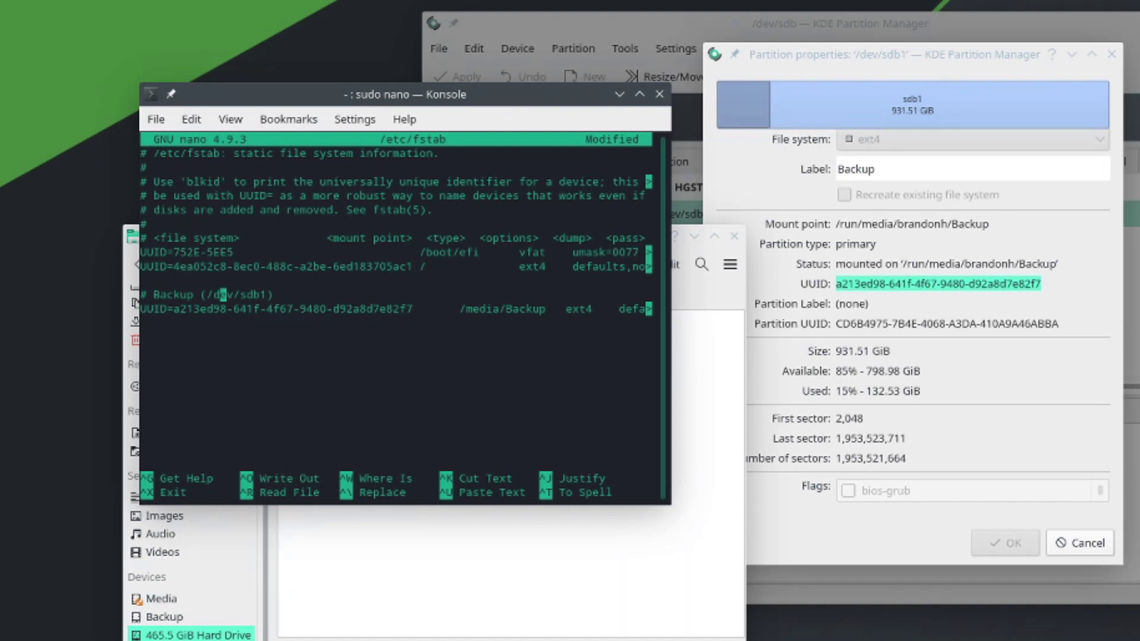
pyautogui.hotkey('ctrl', 'o')
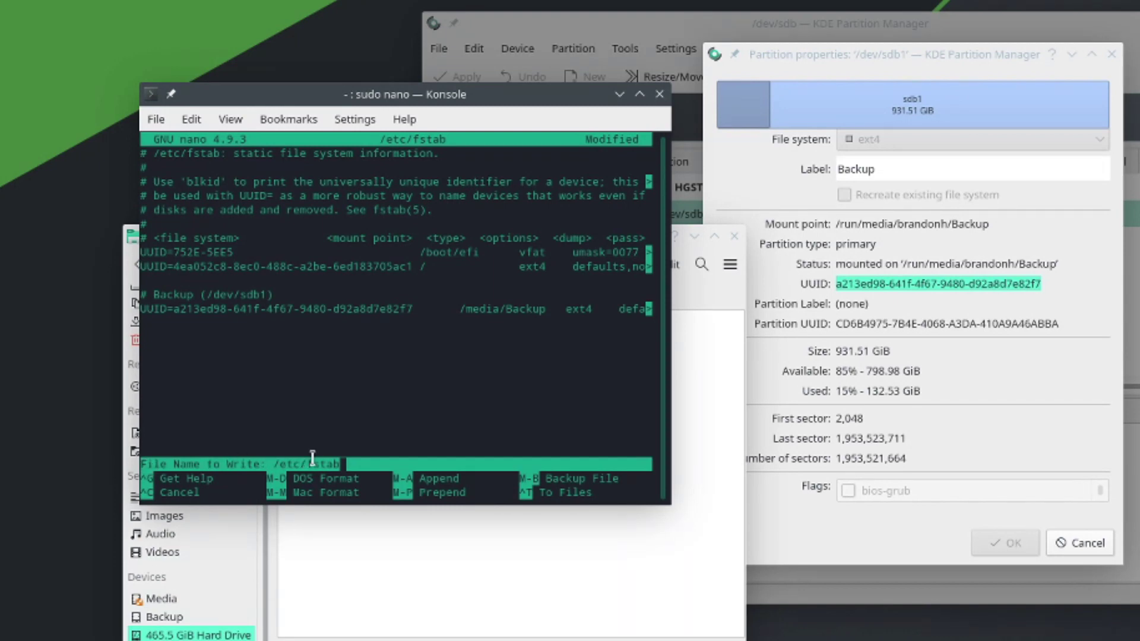
# Step: Write /etc/fstab to disk, quit nano and close the Konsole window
pyautogui.press('Return')
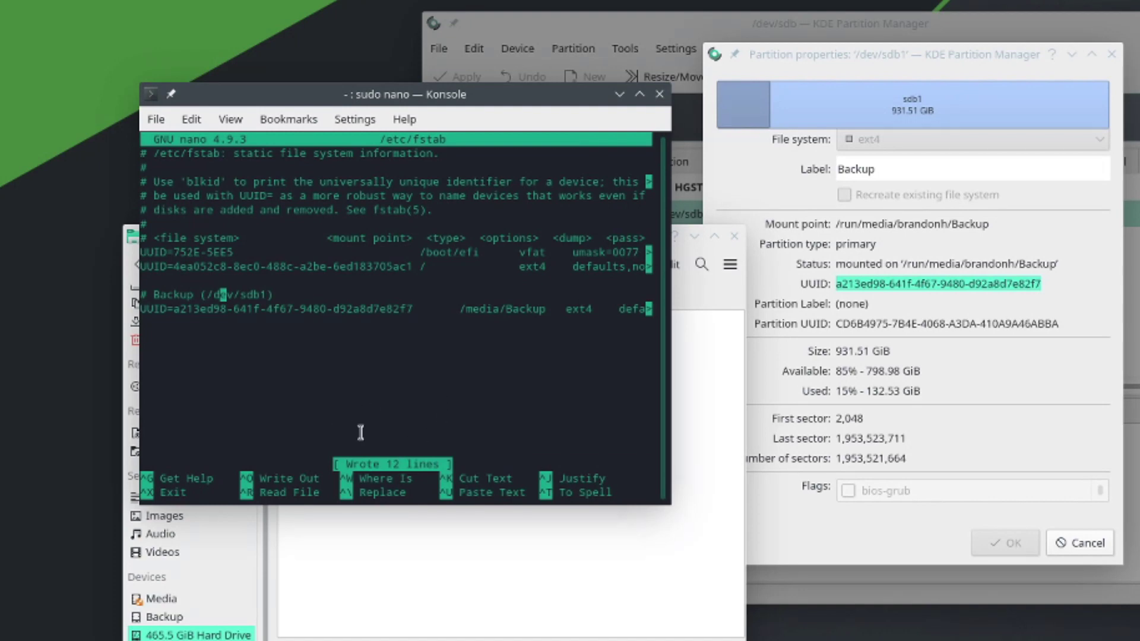
pyautogui.hotkey('ctrl', 'x')
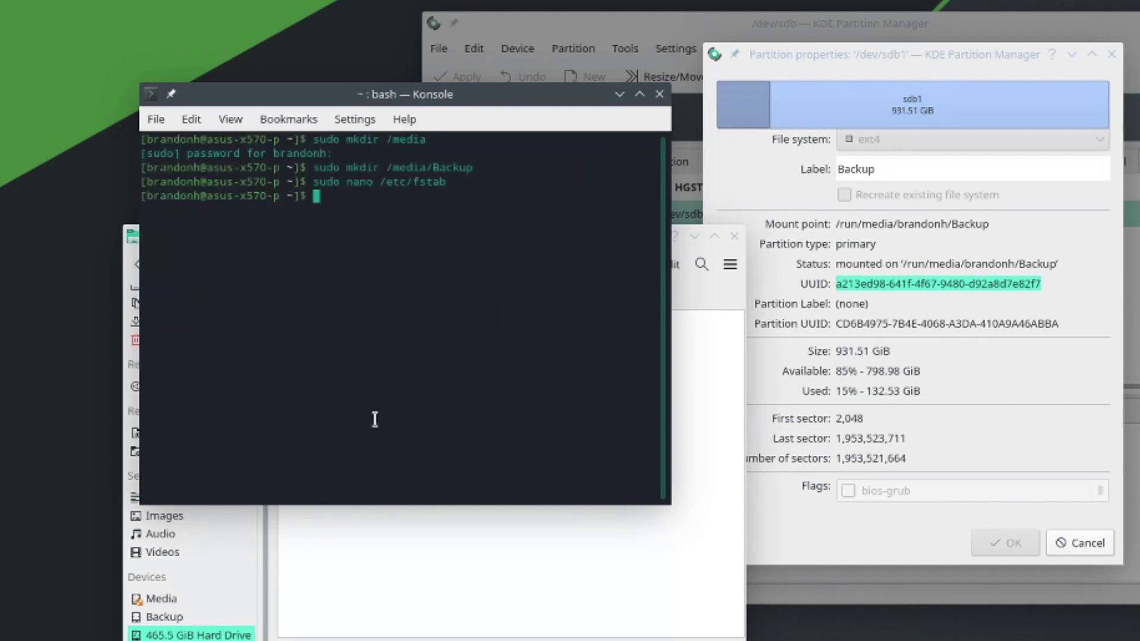
pyautogui.click(659, 94)
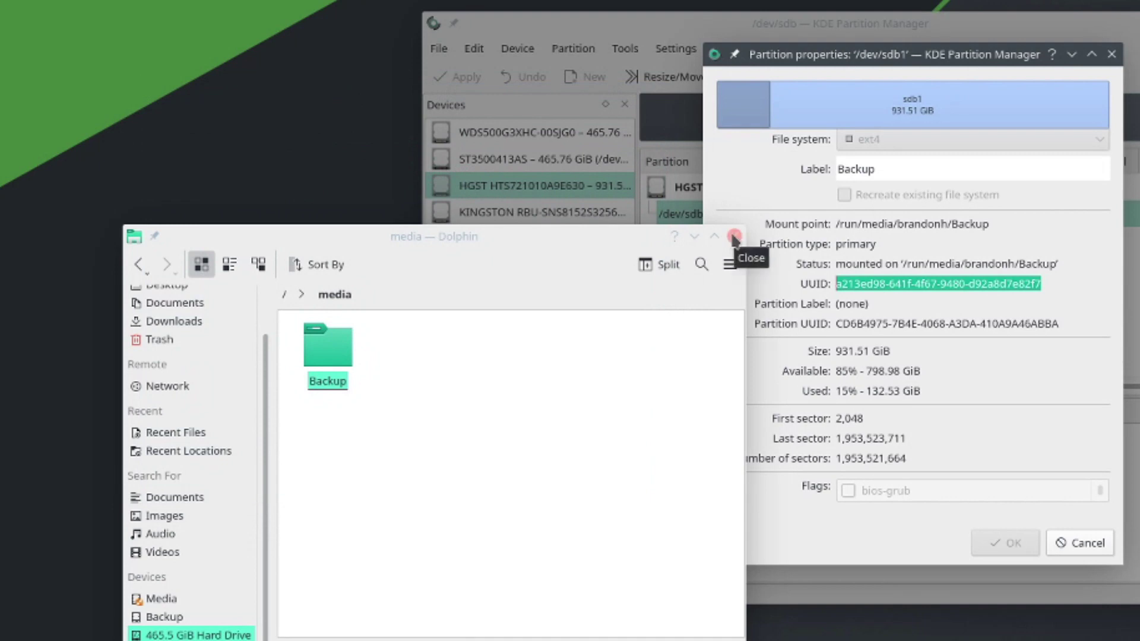
# Step: Close the Dolphin media window and reopen Dolphin at the home folder from the taskbar
pyautogui.click(734, 238)
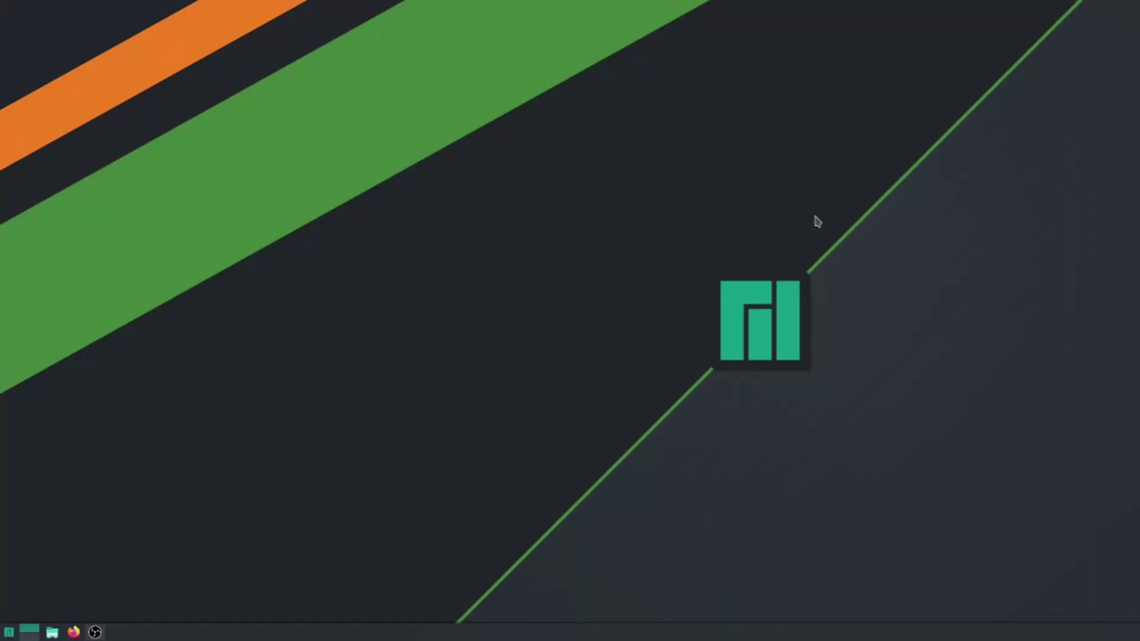
pyautogui.click(52, 633)
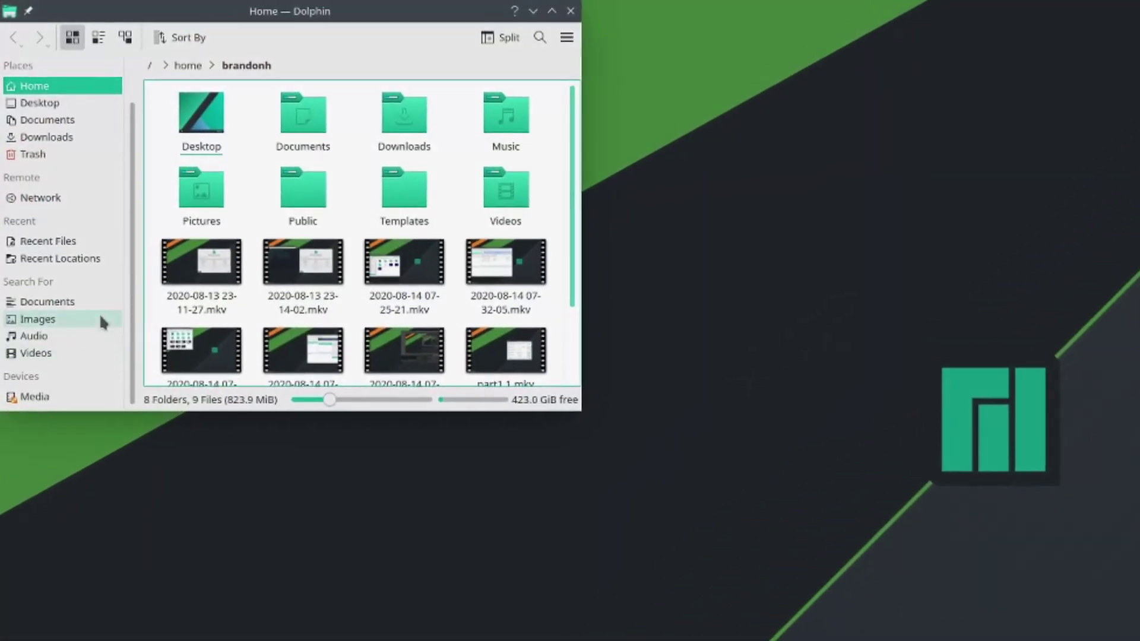
pyautogui.scroll(-2, 99, 313)
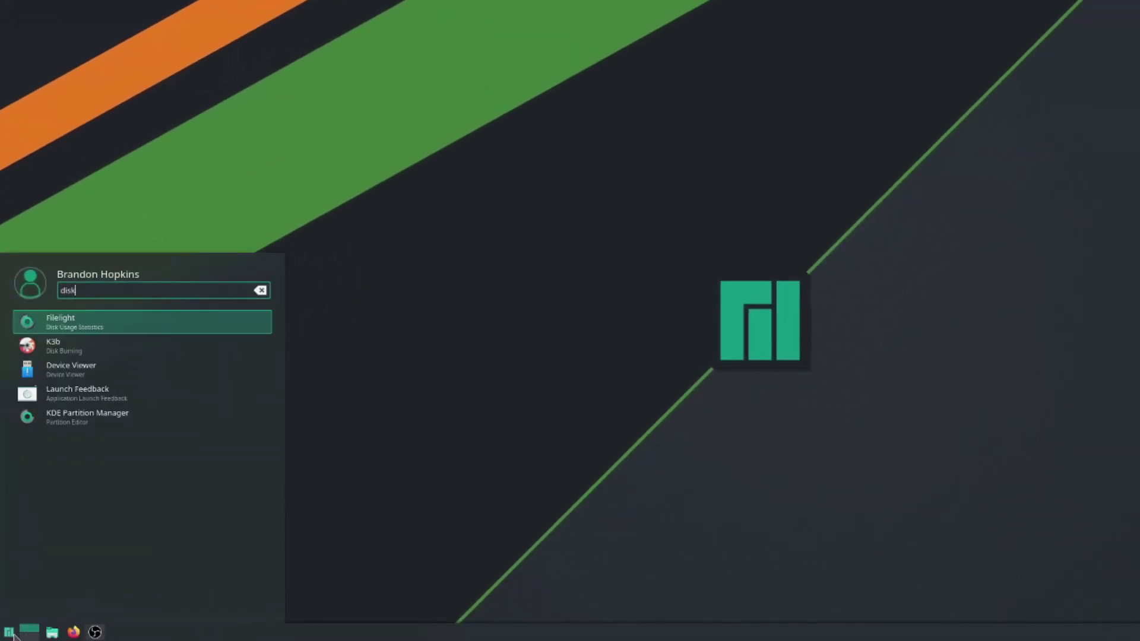
# Step: Authenticate into KDE Partition Manager, select HGST's /dev/sdb1 and widen Mount Point to show /media/Backup
pyautogui.press('Return')
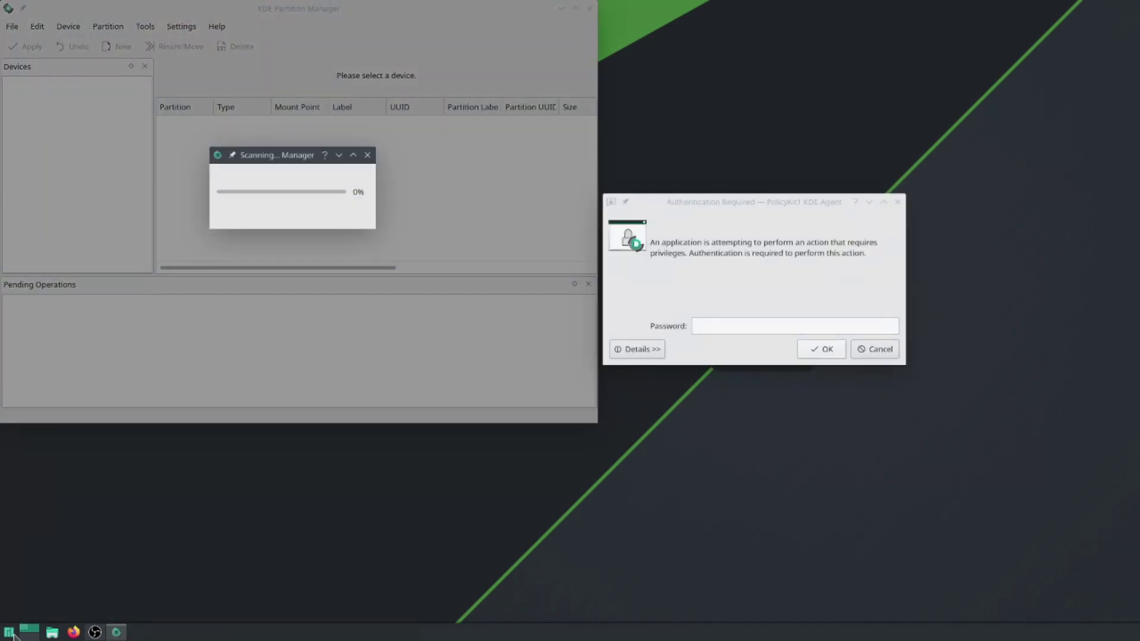
pyautogui.click(790, 328)
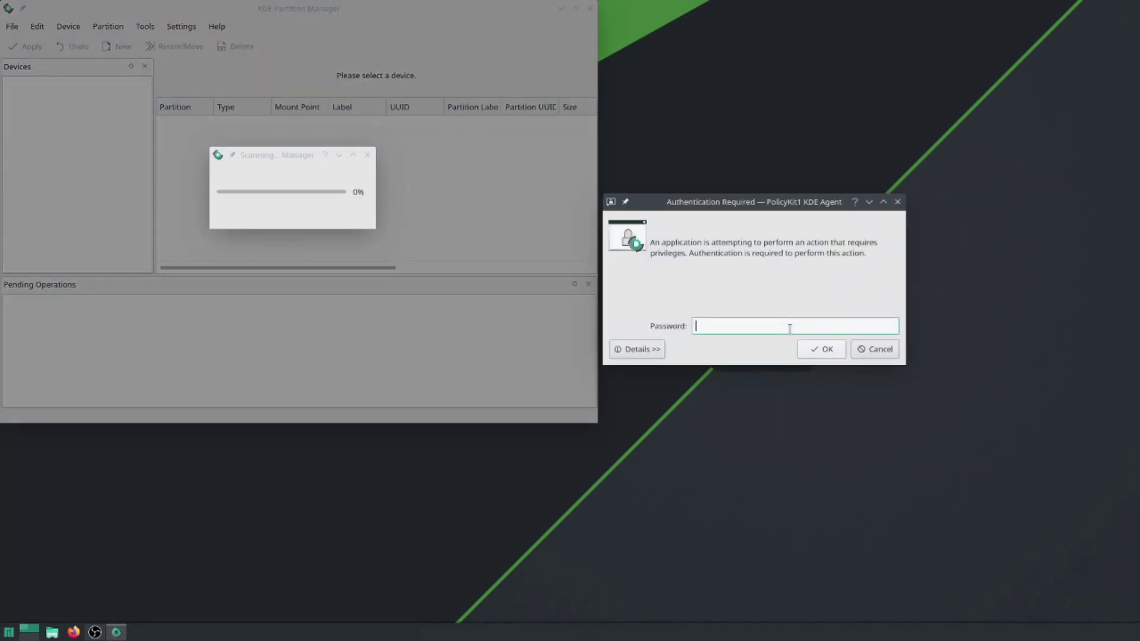
pyautogui.press('Return')
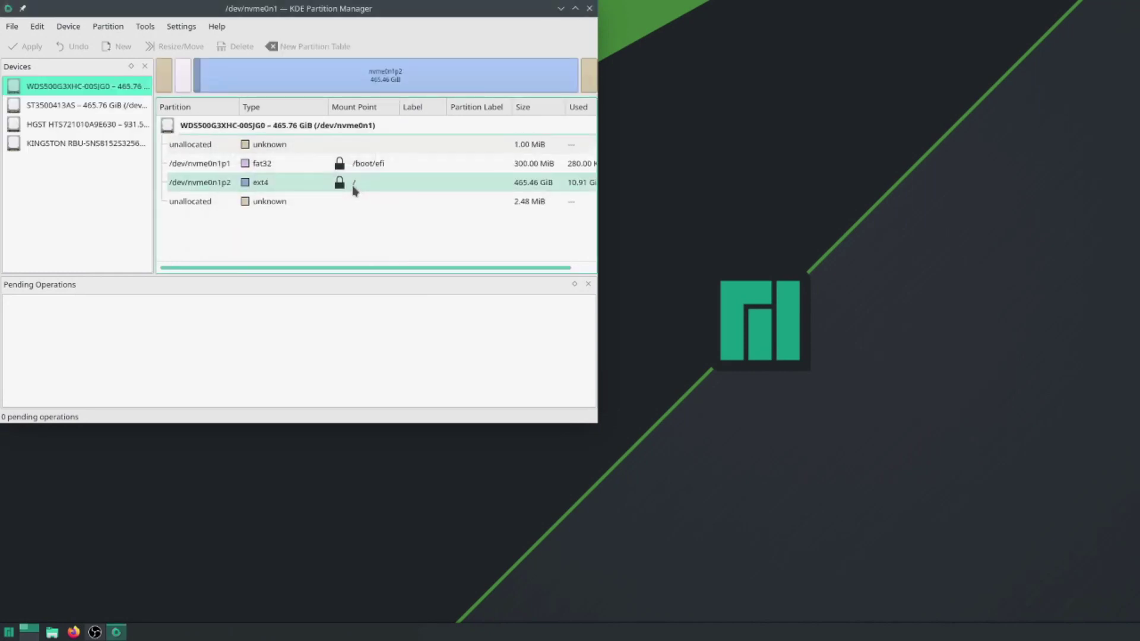
pyautogui.click(94, 112)
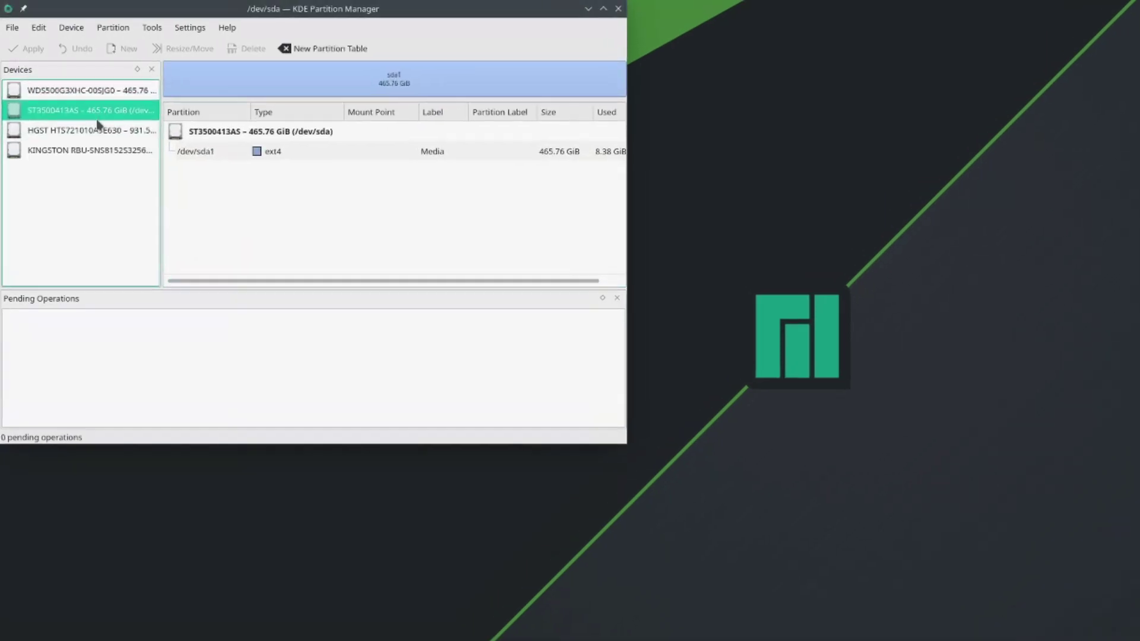
pyautogui.click(89, 121)
pyautogui.click(249, 149)
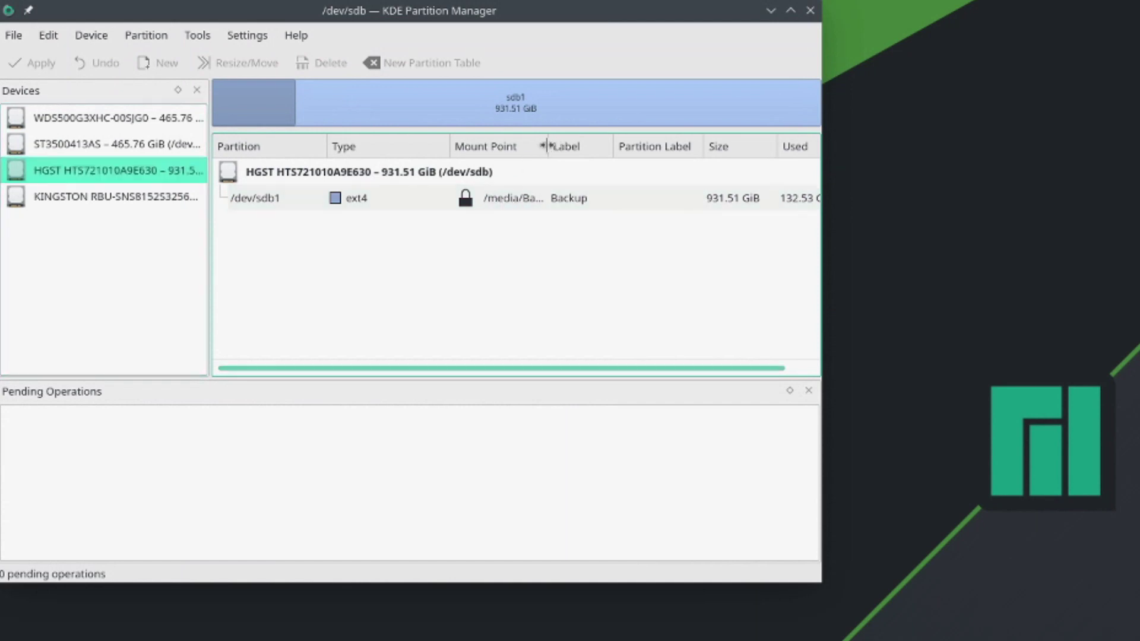
pyautogui.moveTo(547, 147); pyautogui.dragTo(619, 148)
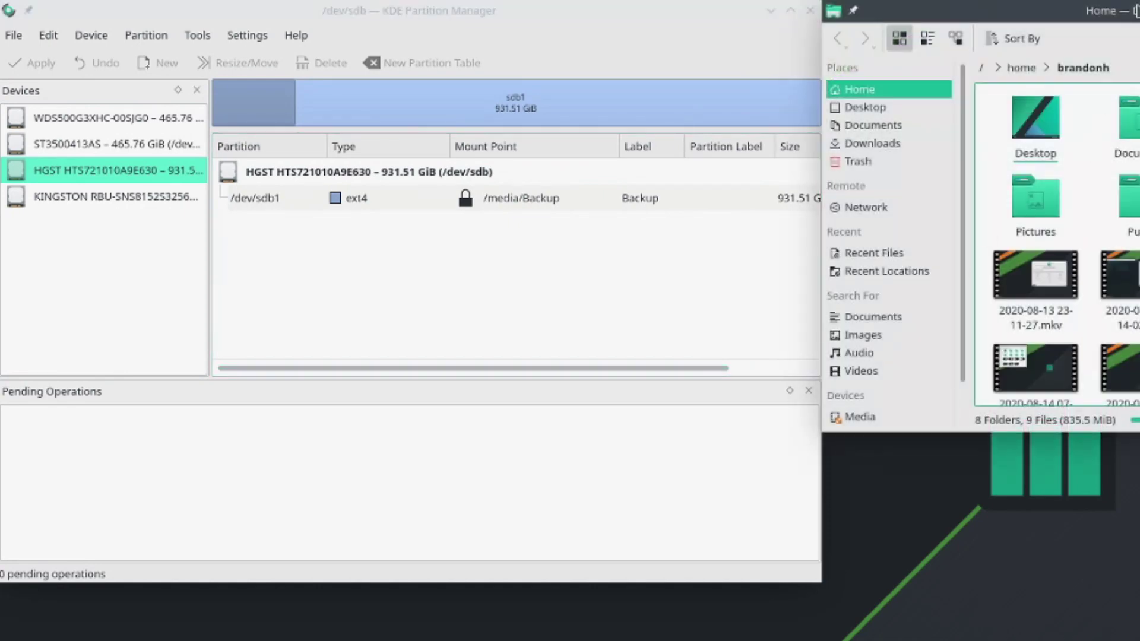
# Step: Browse Dolphin to / > media > Backup to view the Backup drive's contents, then quit Dolphin
pyautogui.click(828, 249)
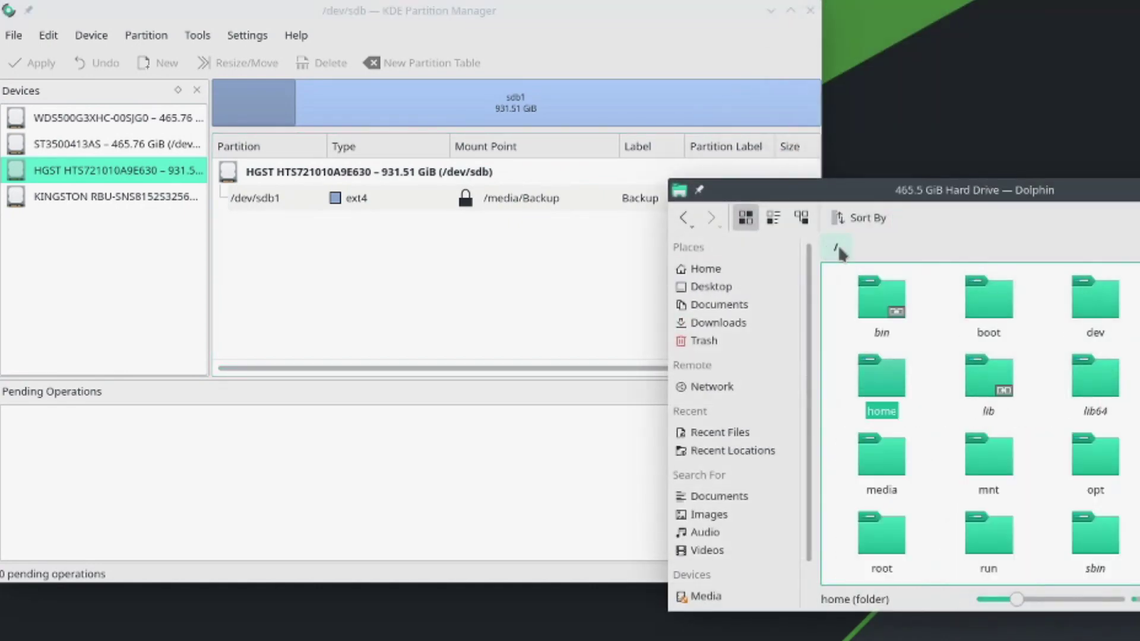
pyautogui.click(907, 463)
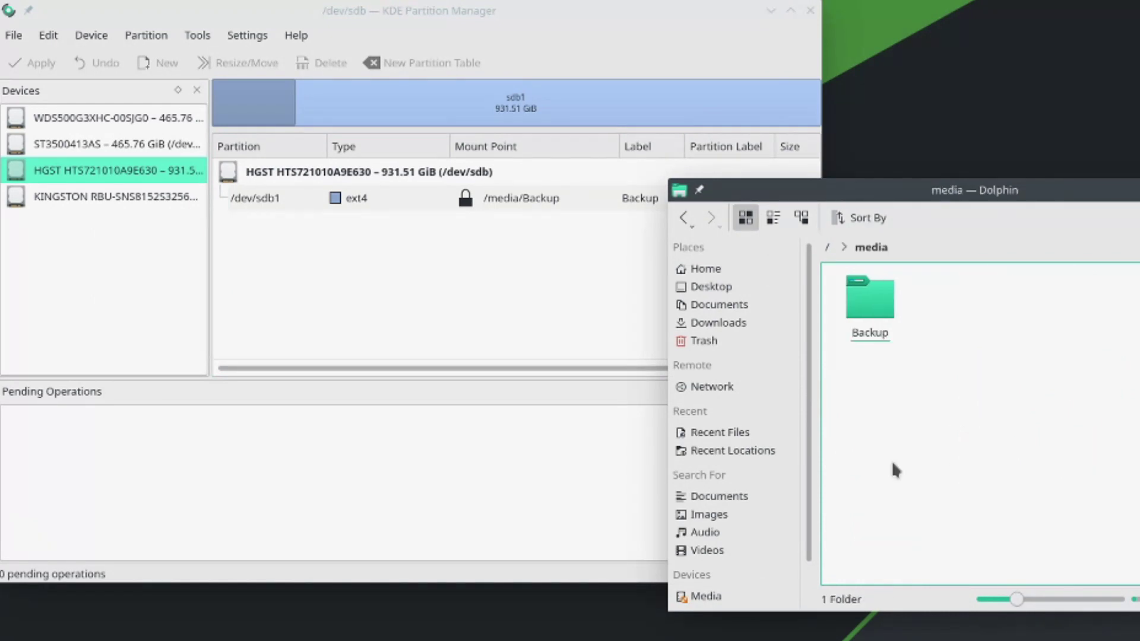
pyautogui.click(877, 307)
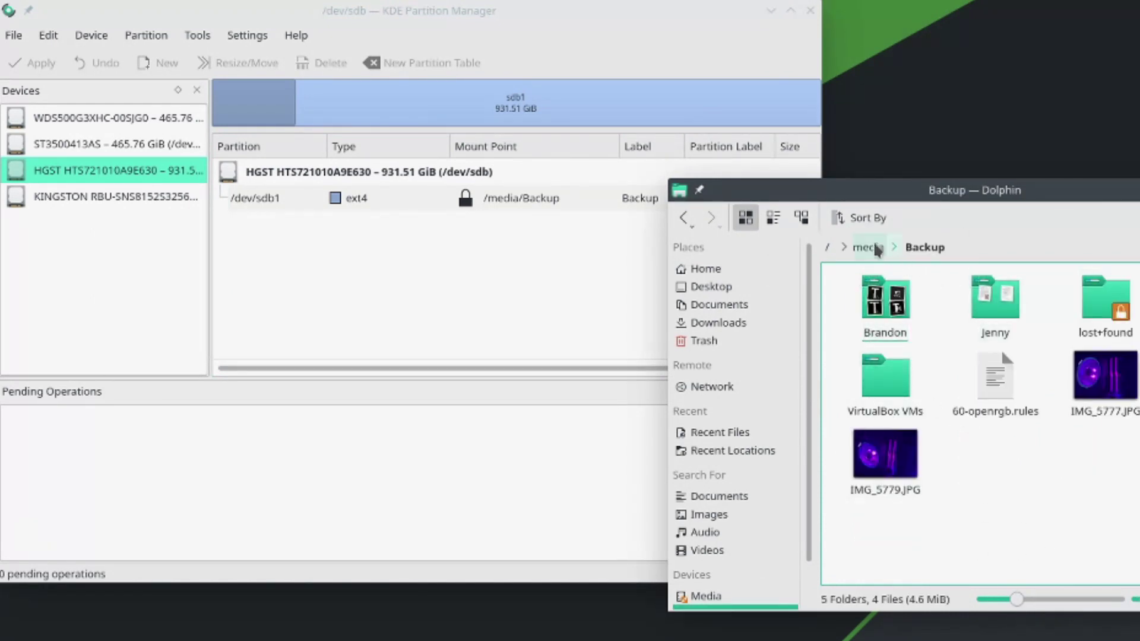
pyautogui.scroll(-2, 742, 555)
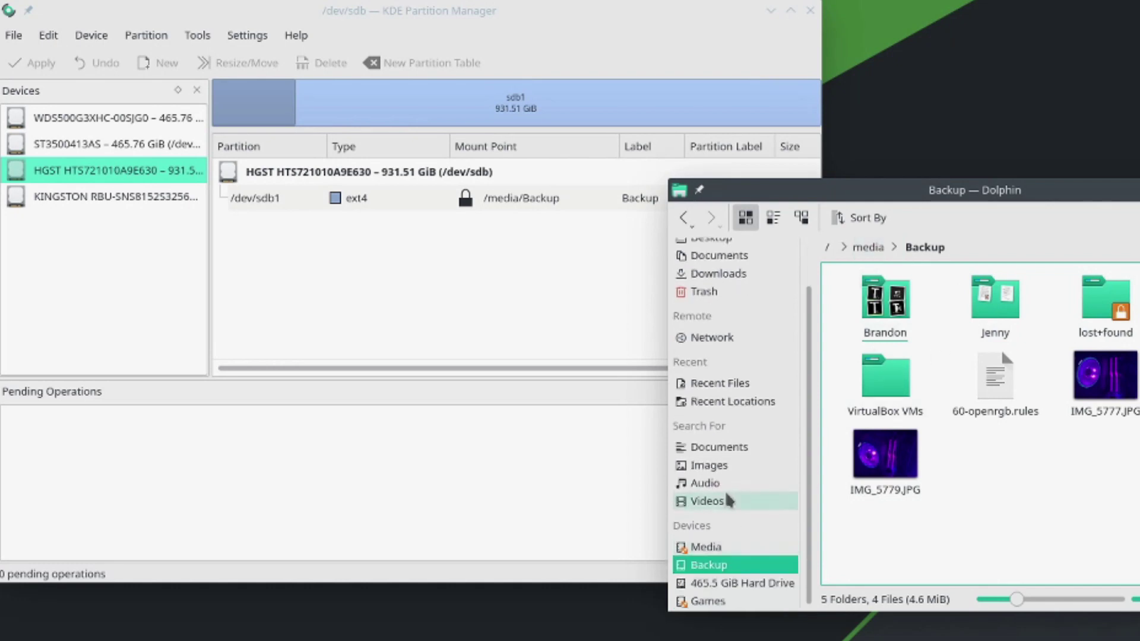
pyautogui.click(732, 502)
pyautogui.click(722, 564)
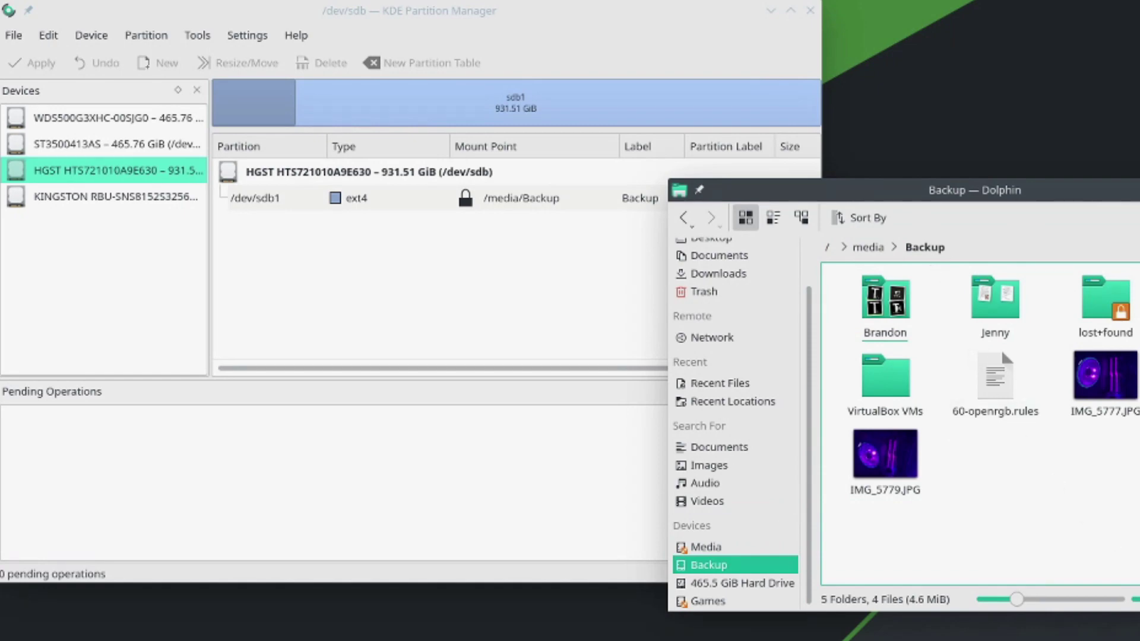
pyautogui.hotkey('ctrl', 'q')
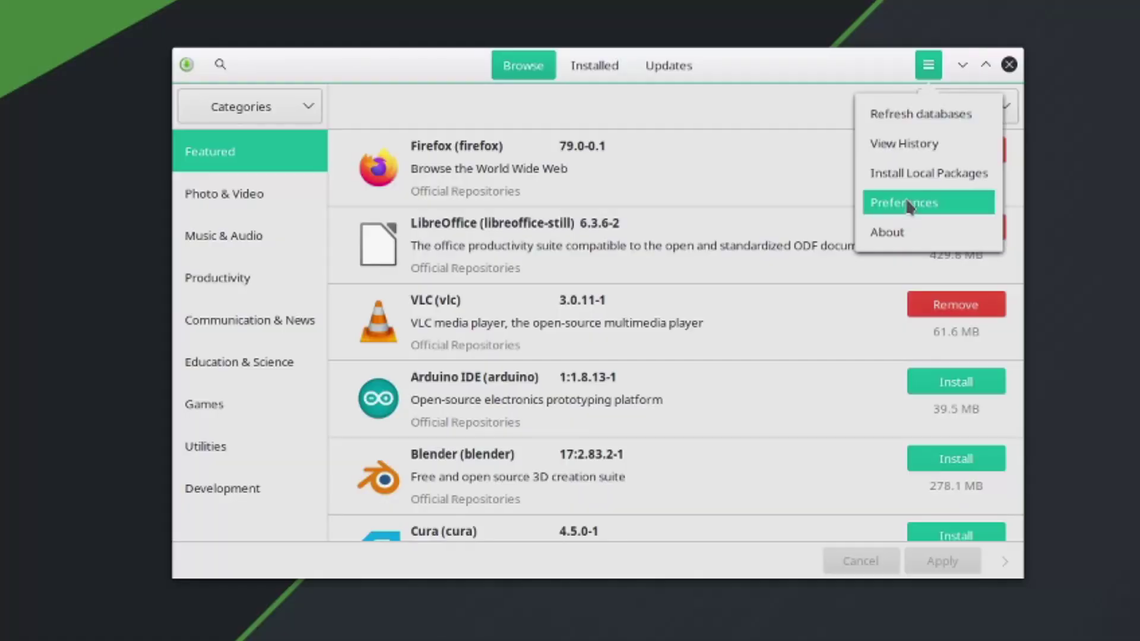
# Step: In Pamac Preferences' AUR tab, enable AUR support and AUR update checks, then close Preferences
pyautogui.click(904, 203)
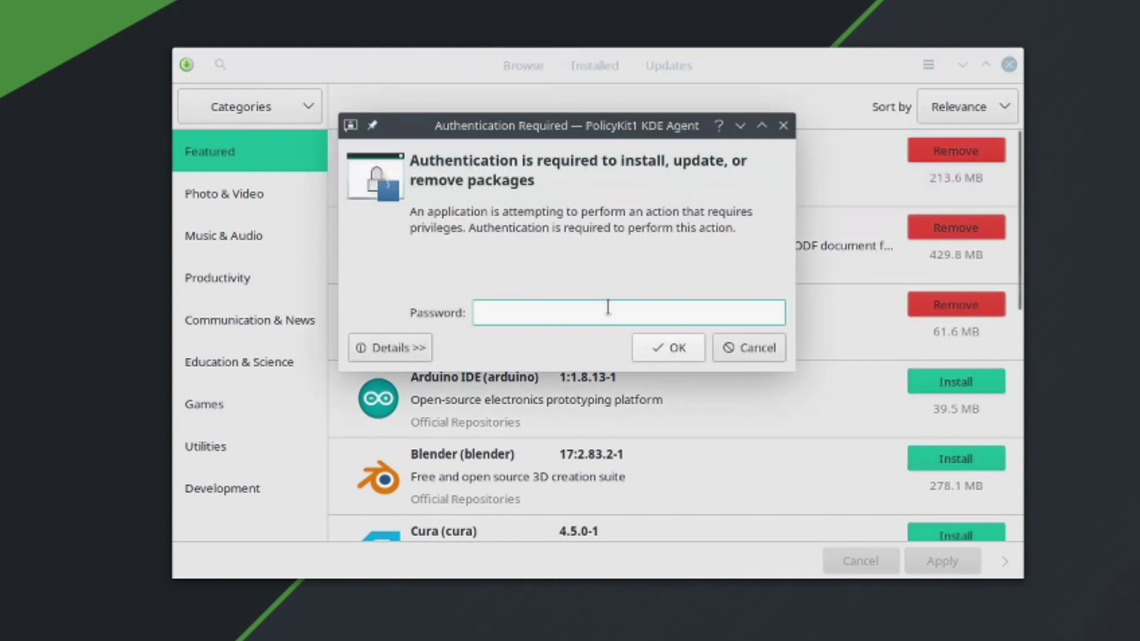
pyautogui.write('••••••••')
pyautogui.press('Return')
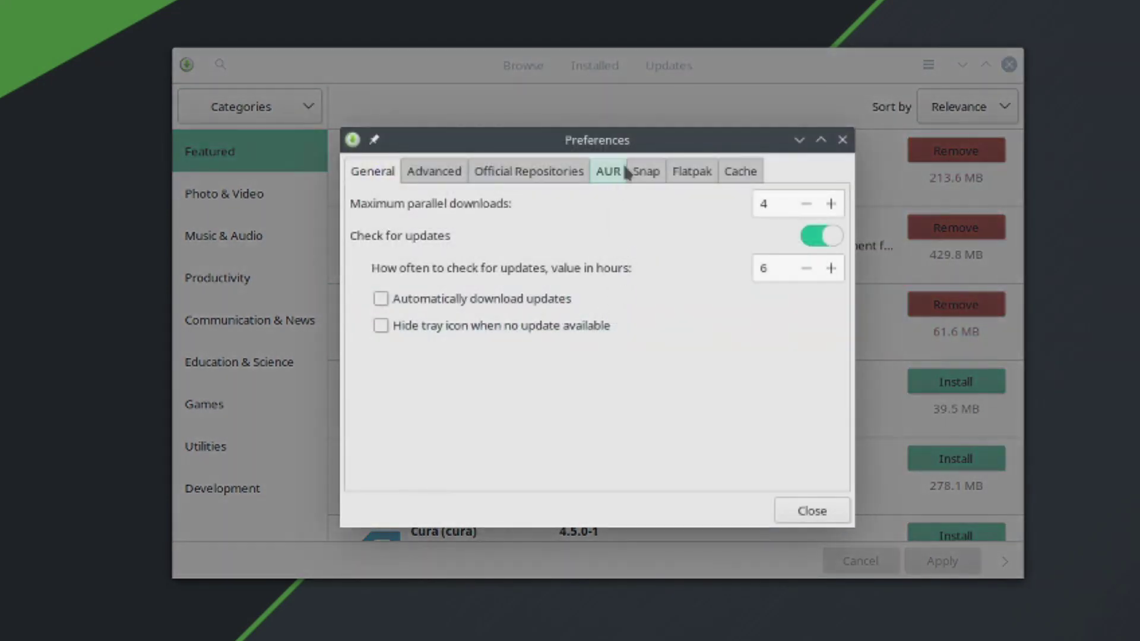
pyautogui.click(616, 175)
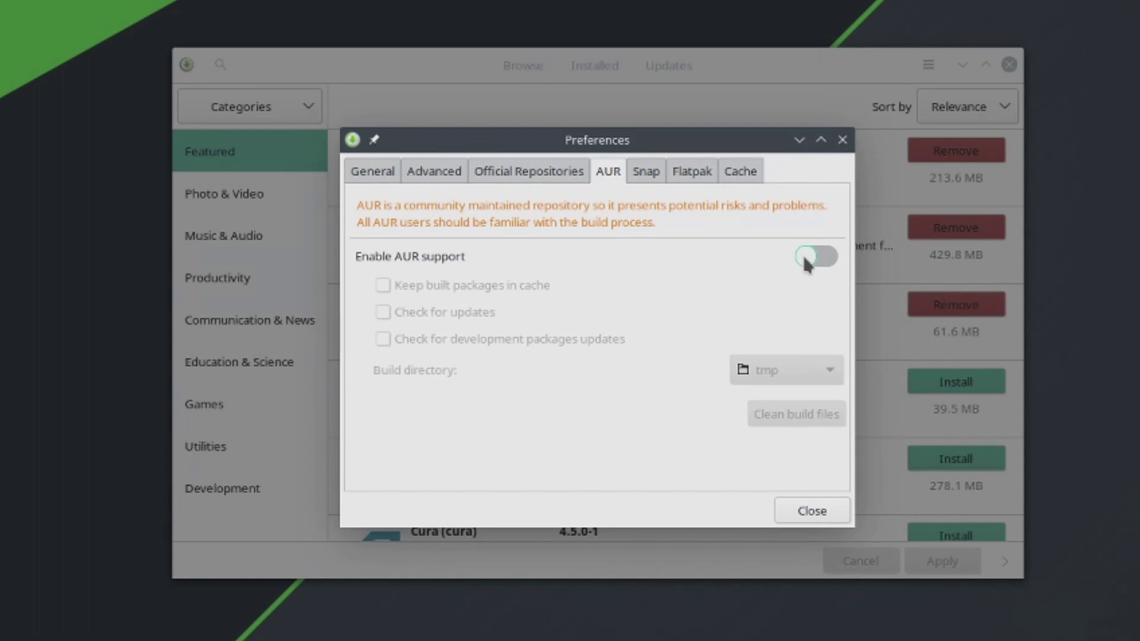
pyautogui.click(804, 260)
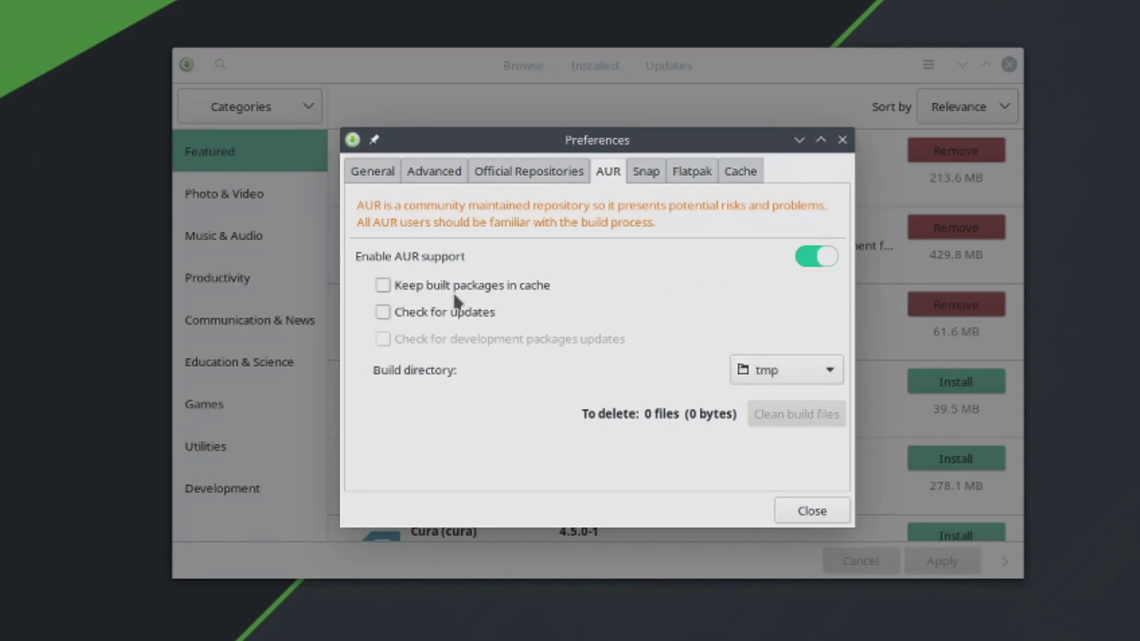
pyautogui.click(417, 312)
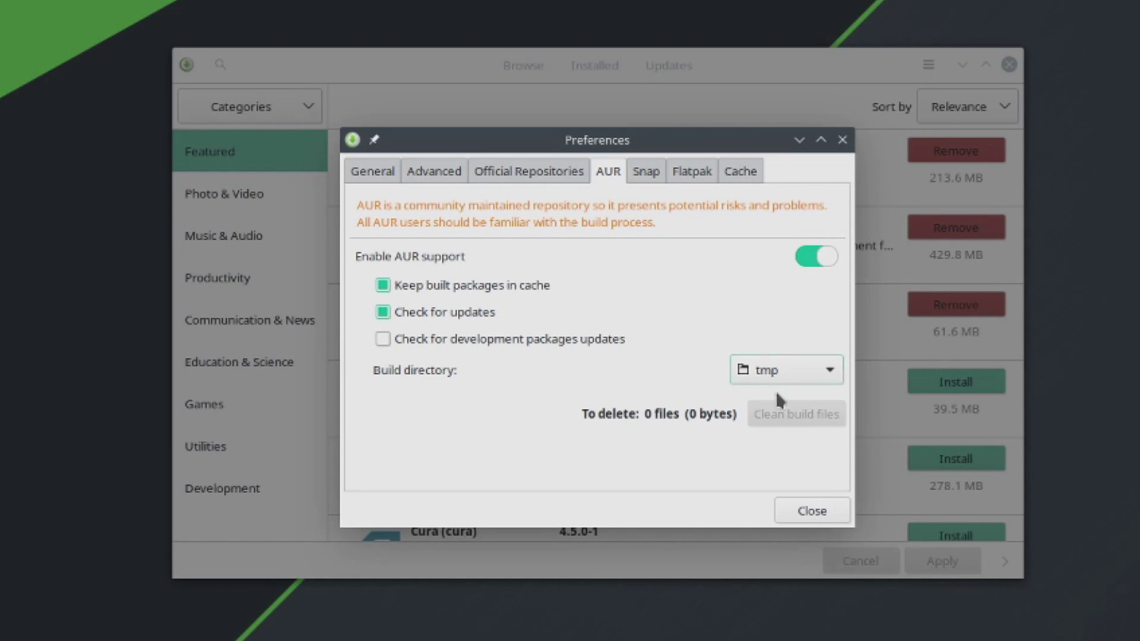
pyautogui.click(822, 513)
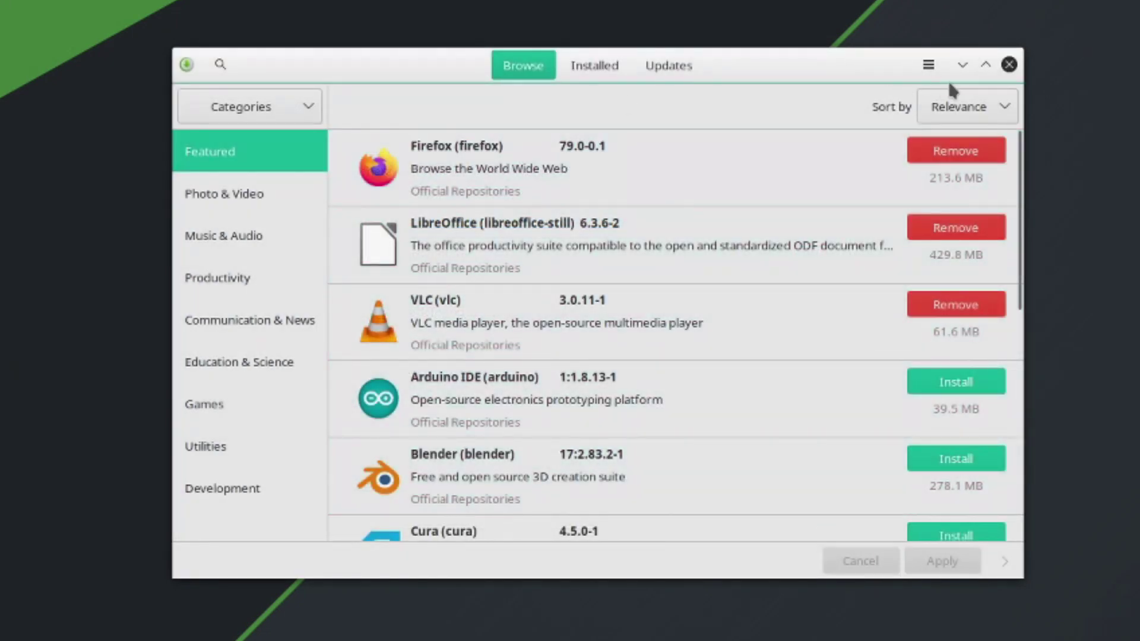
pyautogui.click(224, 66)
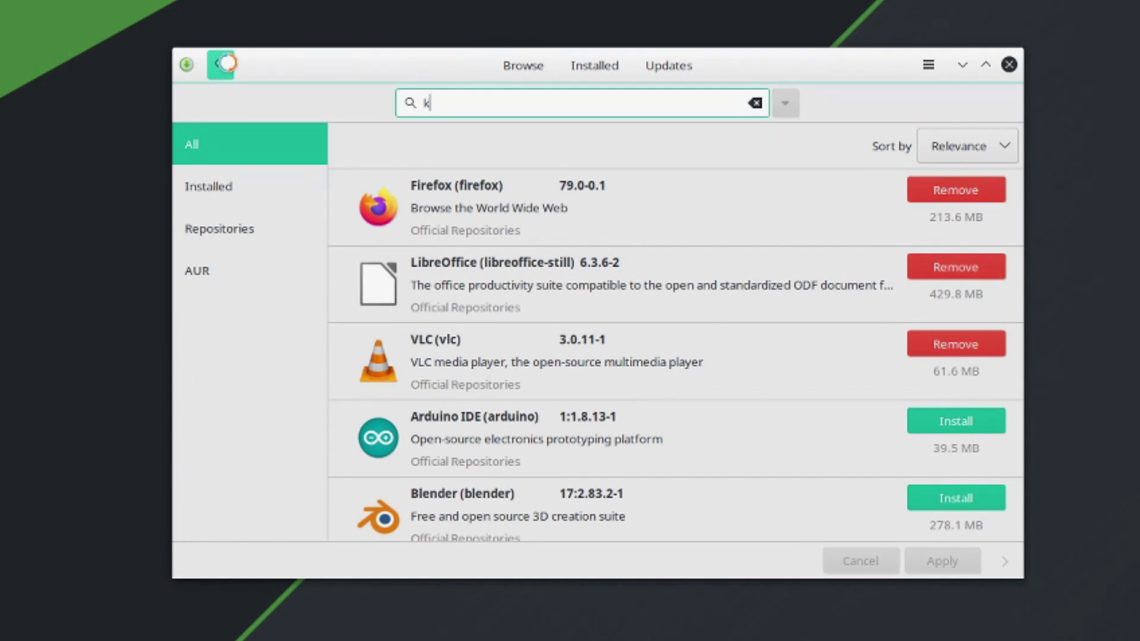
# Step: Search for kdenlive and mark Kdenlive for installation
pyautogui.write('kdenlive')
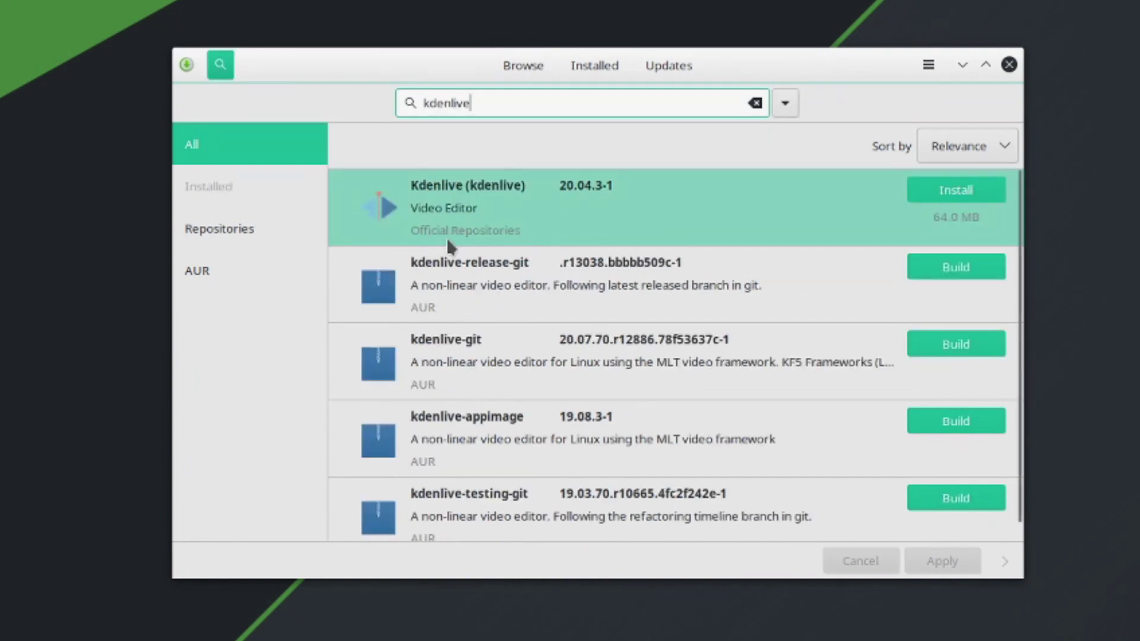
pyautogui.scroll(-1, 427, 308)
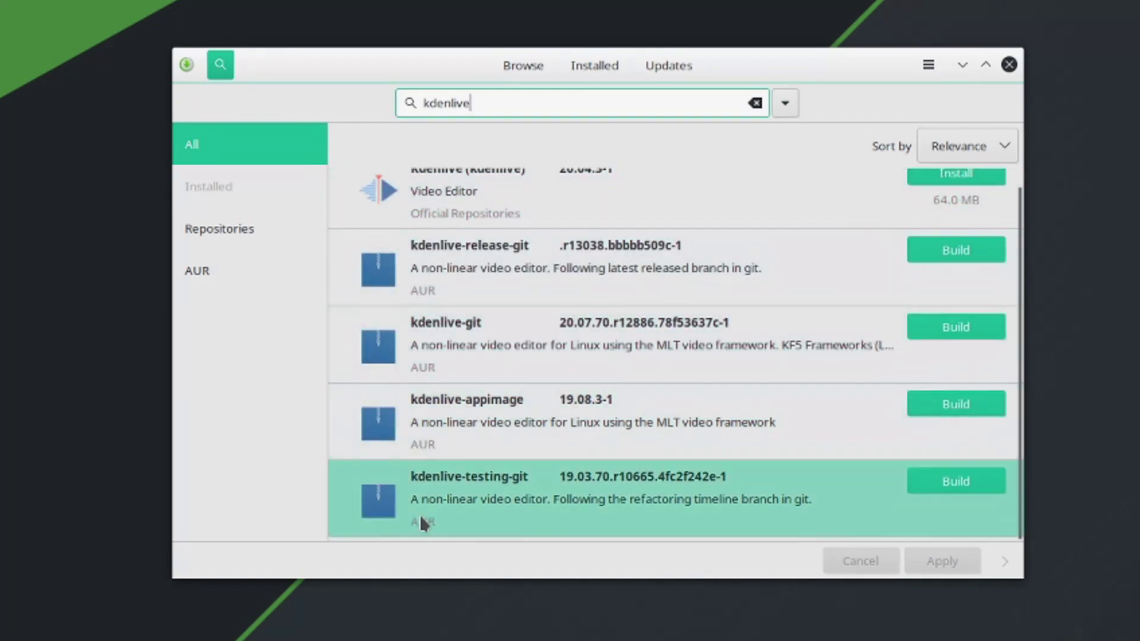
pyautogui.scroll(1, 448, 392)
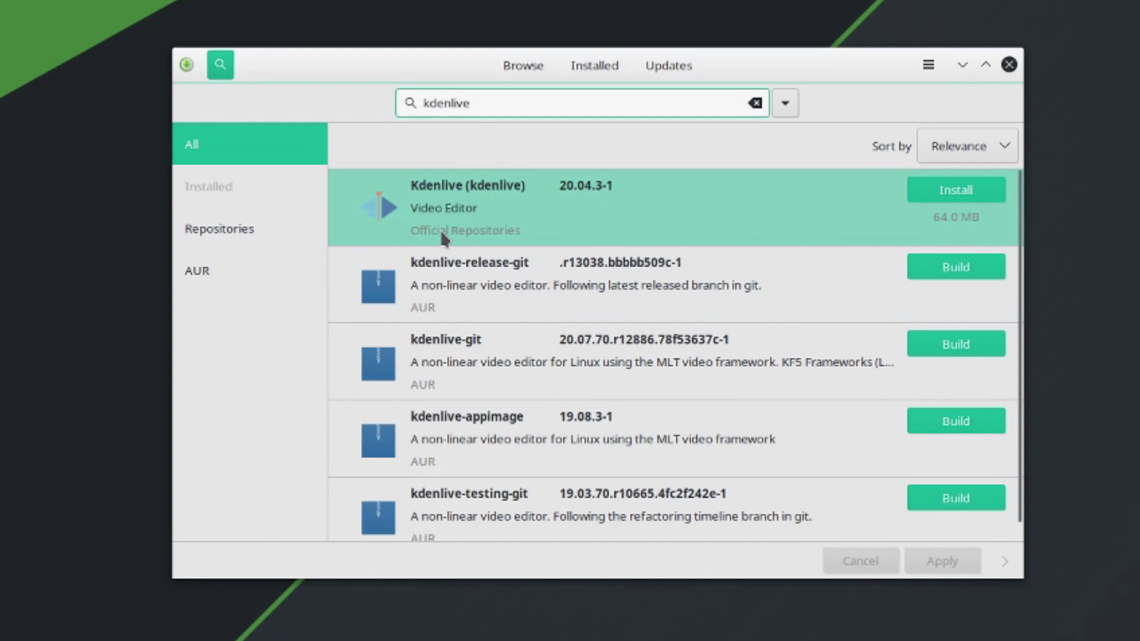
pyautogui.click(993, 188)
# Step: Install Kdenlive with optional dependencies dvdauthor, dvgrab, recordmydesktop, xine-ui and opencv
pyautogui.click(949, 563)
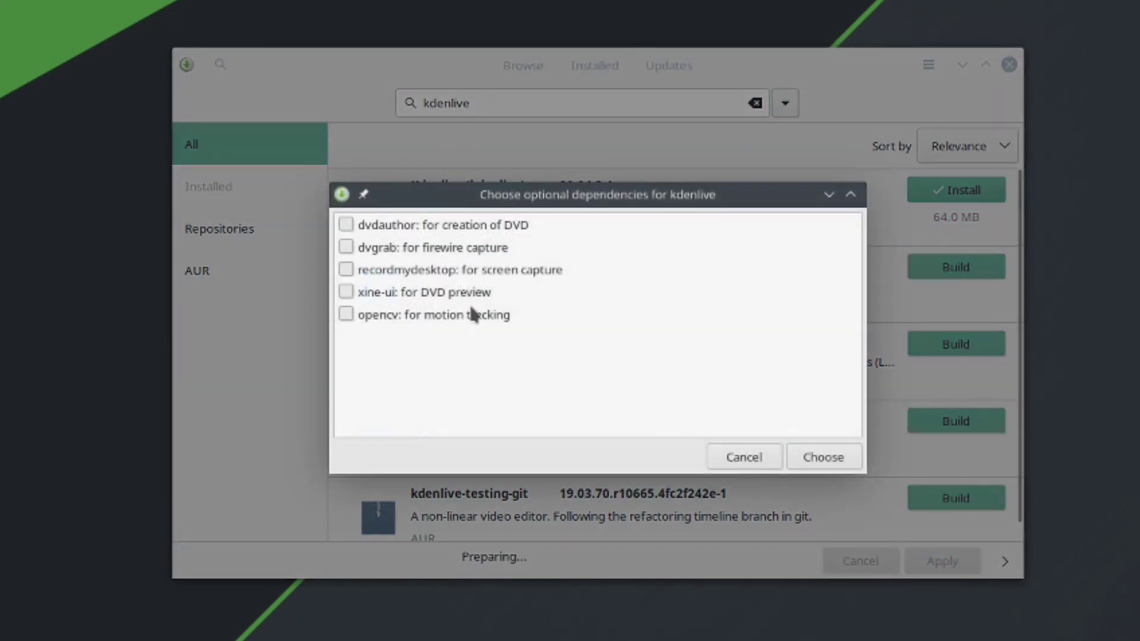
pyautogui.click(347, 225)
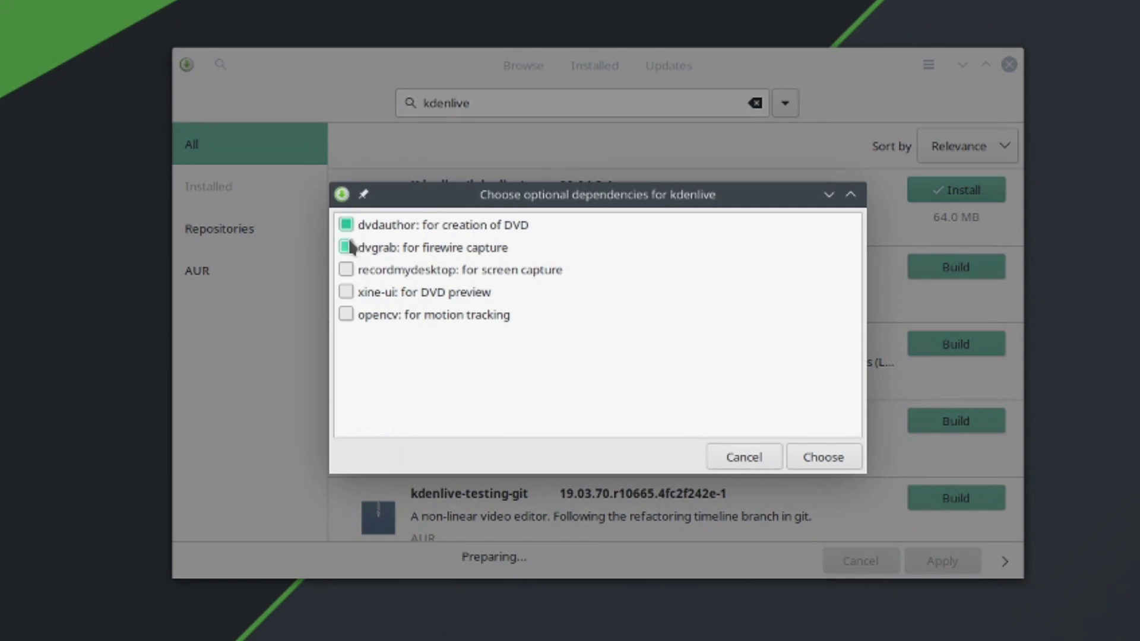
pyautogui.click(346, 248)
pyautogui.click(347, 270)
pyautogui.click(347, 292)
pyautogui.click(347, 314)
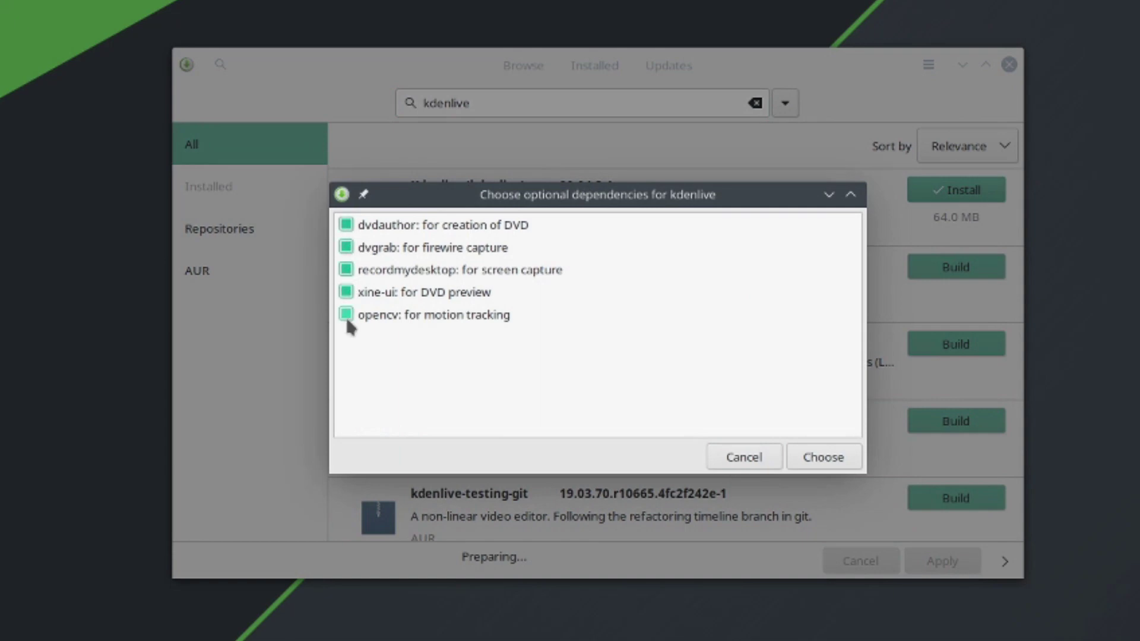
pyautogui.click(821, 461)
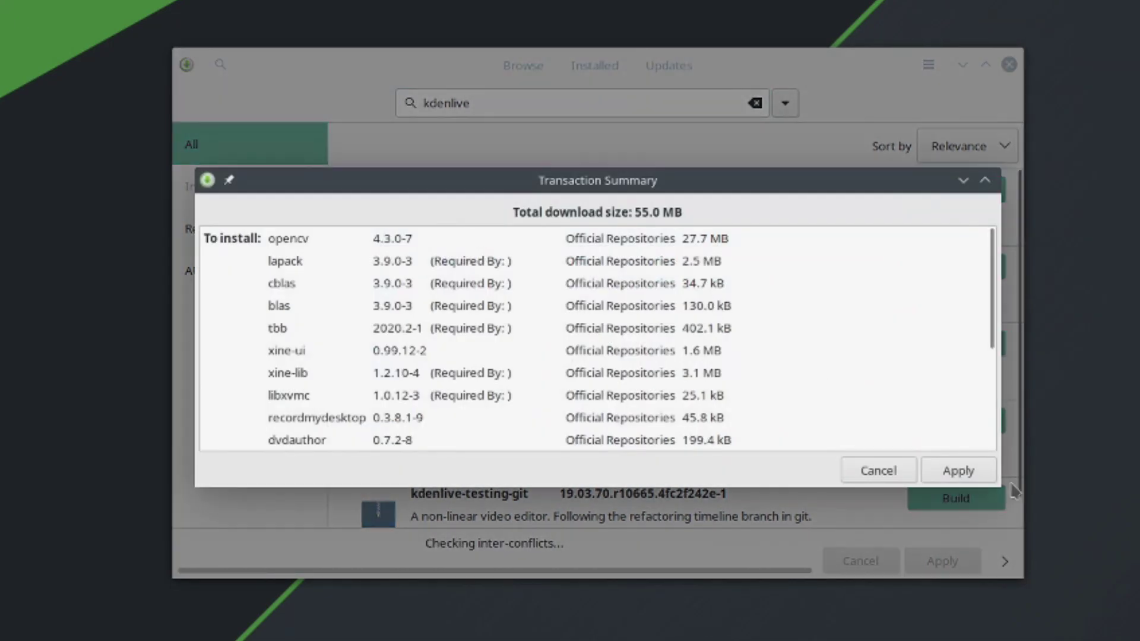
pyautogui.click(947, 469)
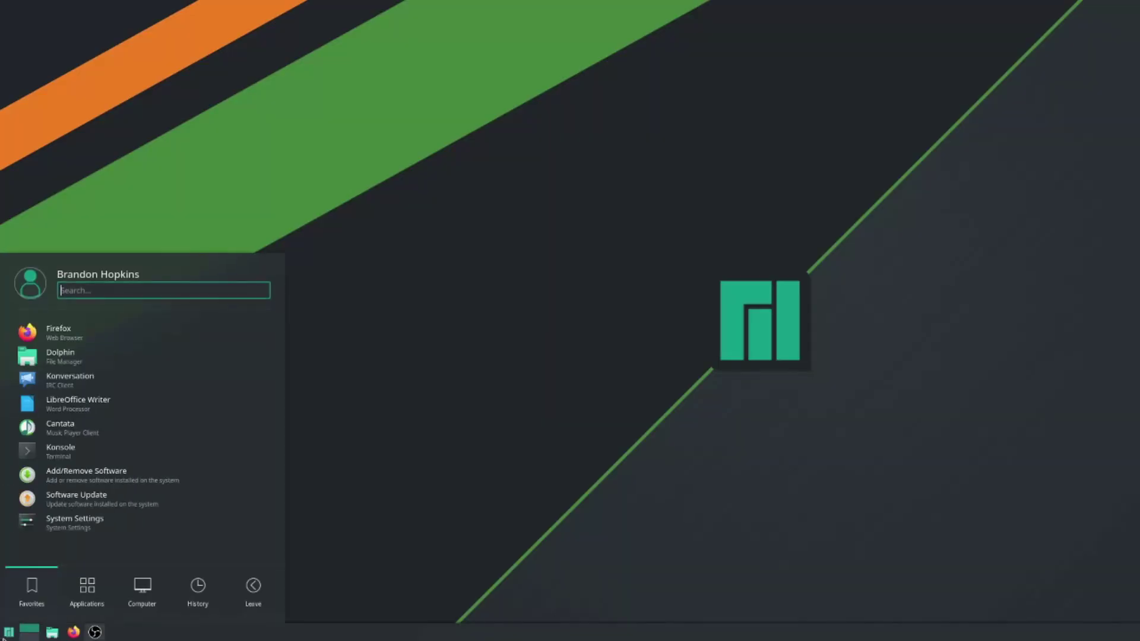
# Step: Launch Timeshift from the launcher search 'time' and authorise it with the administrator password
pyautogui.write('time')
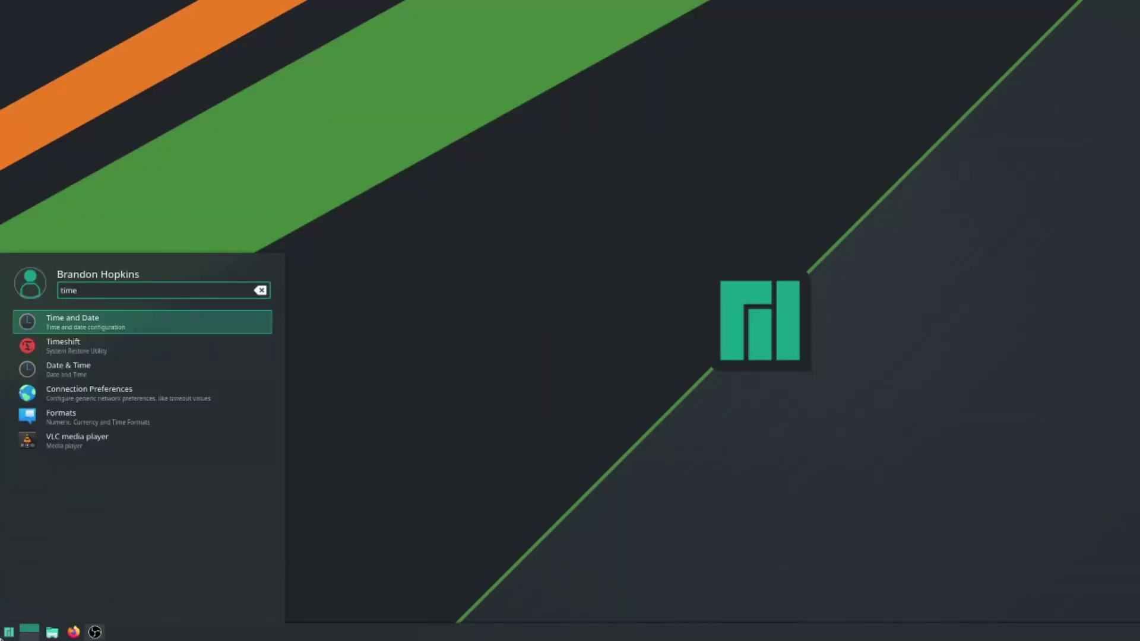
pyautogui.press('Down')
pyautogui.press('Return')
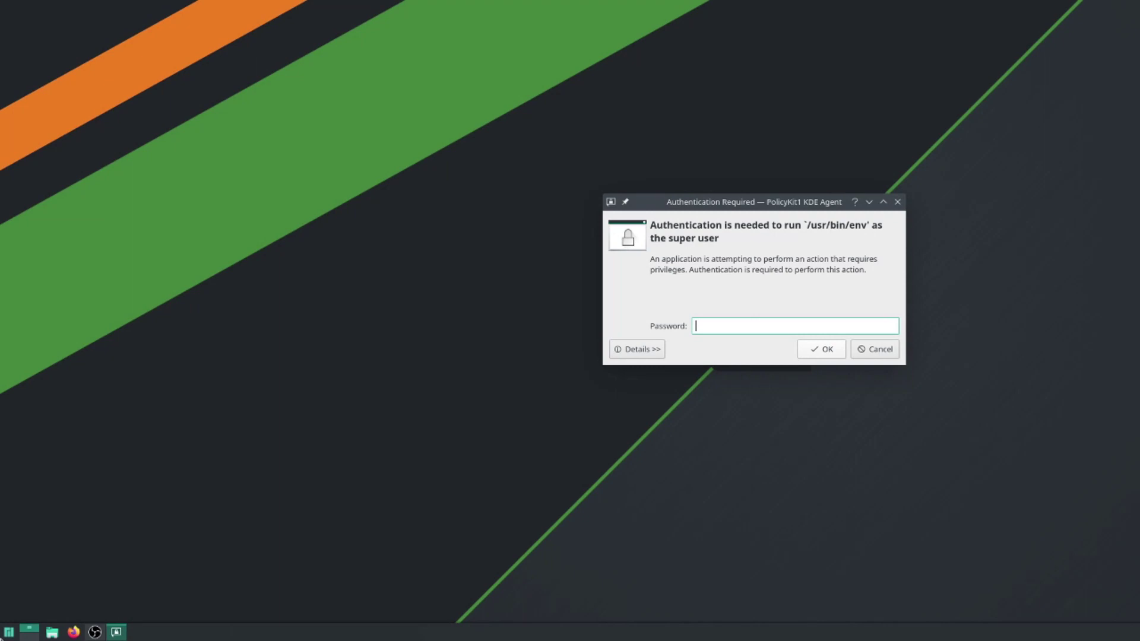
pyautogui.press('Return')
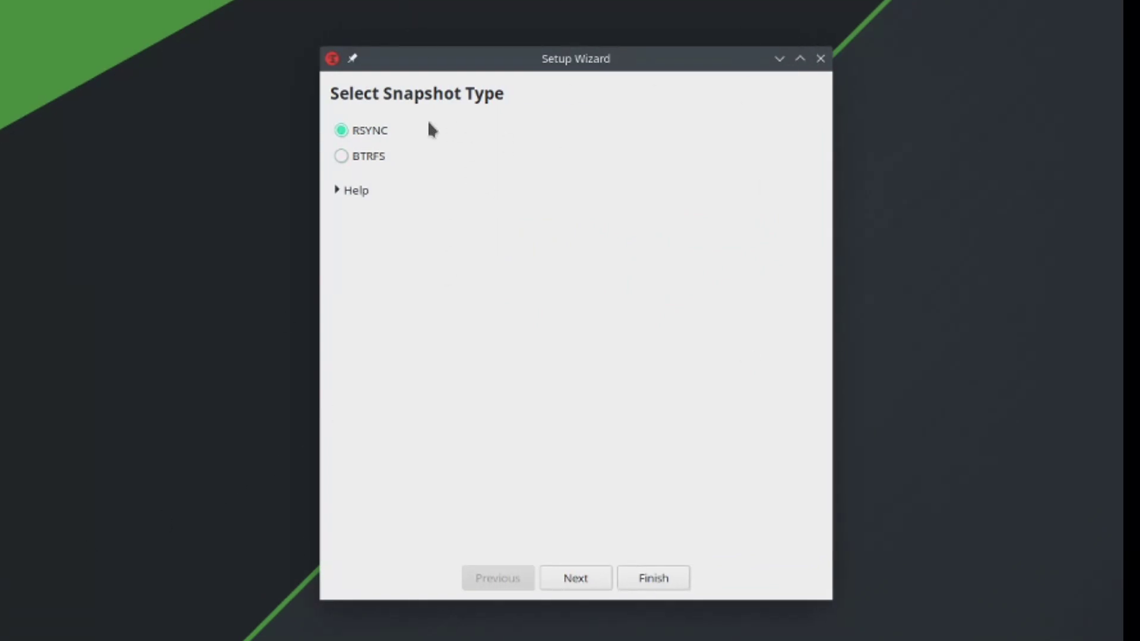
# Step: Compare the BTRFS and RSYNC snapshot type explanations, keeping RSYNC selected
pyautogui.click(355, 193)
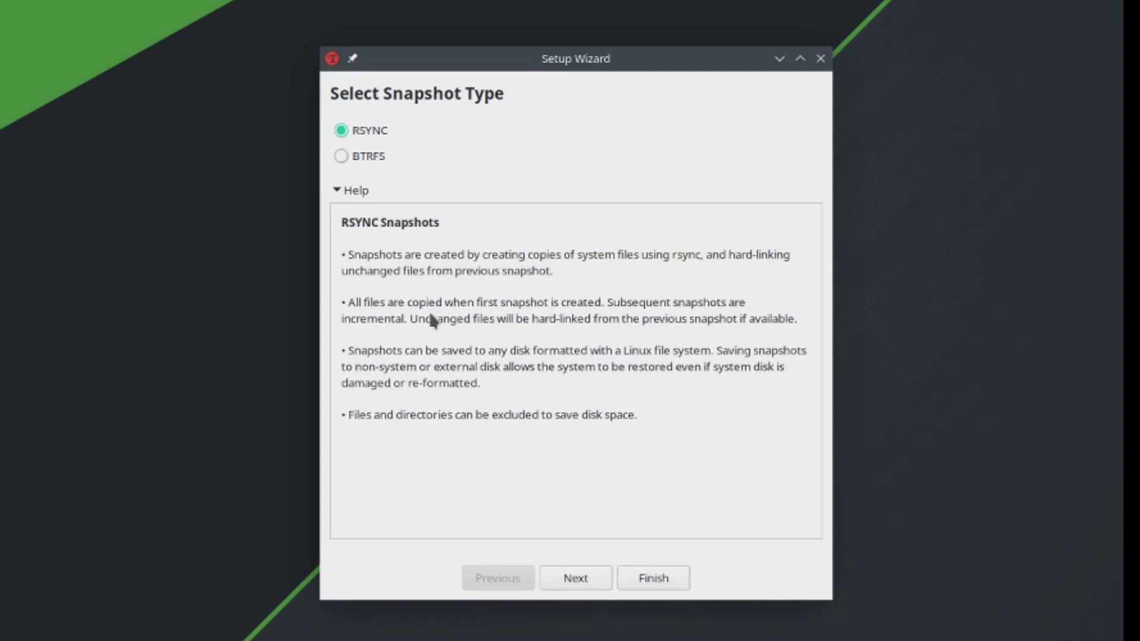
pyautogui.click(363, 156)
pyautogui.click(367, 135)
pyautogui.click(389, 162)
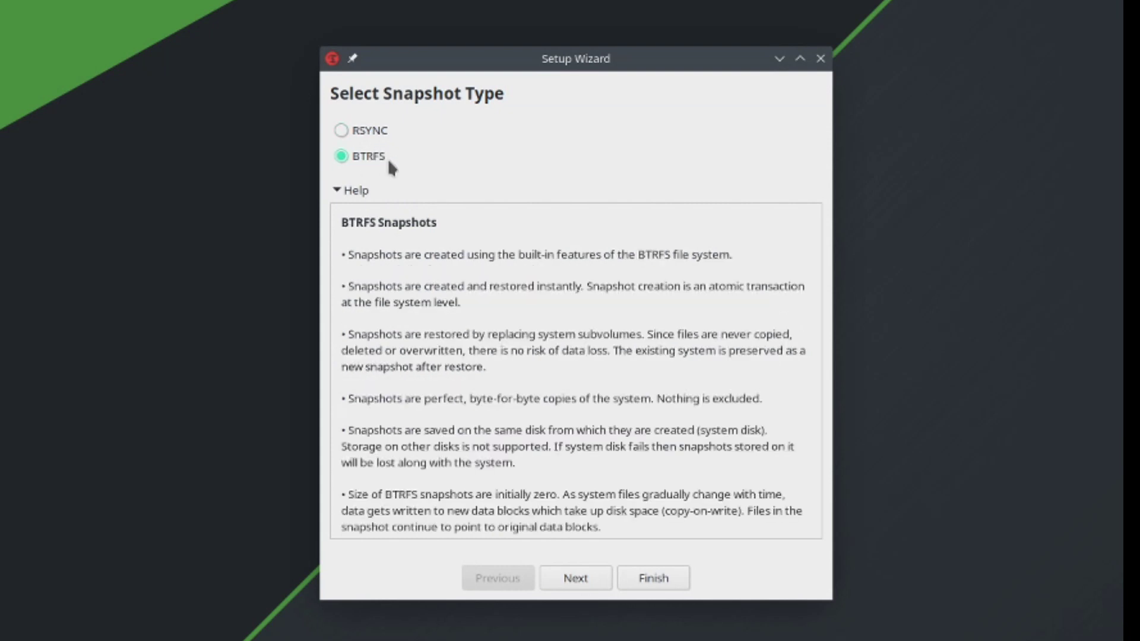
pyautogui.click(369, 132)
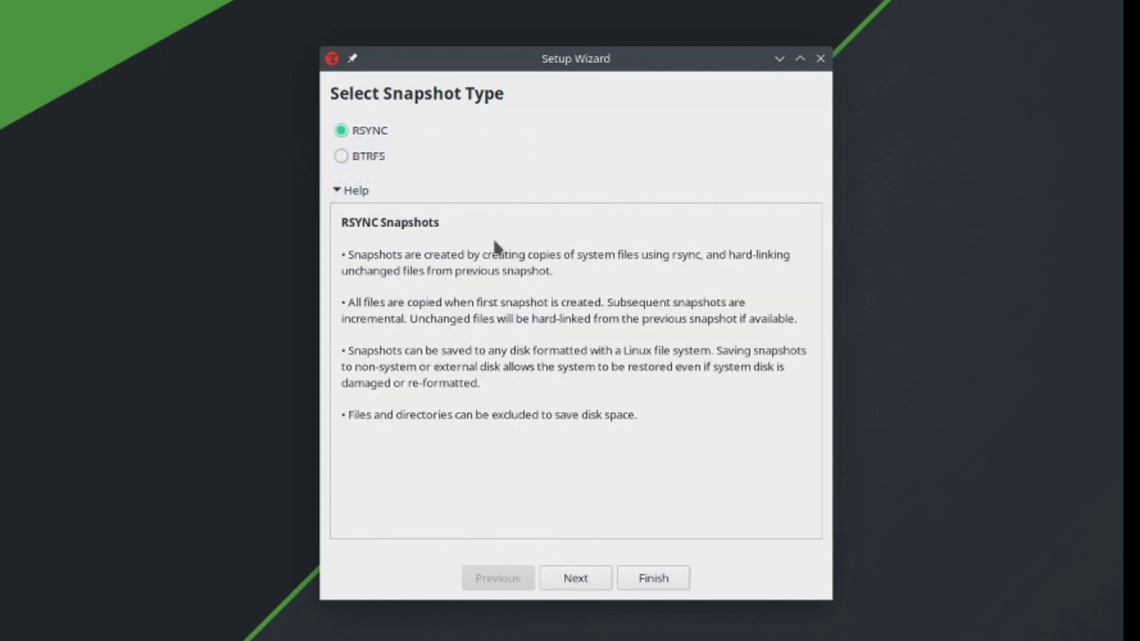
# Step: Store snapshots on the Backup partition sdb1 and finish the setup wizard
pyautogui.click(576, 579)
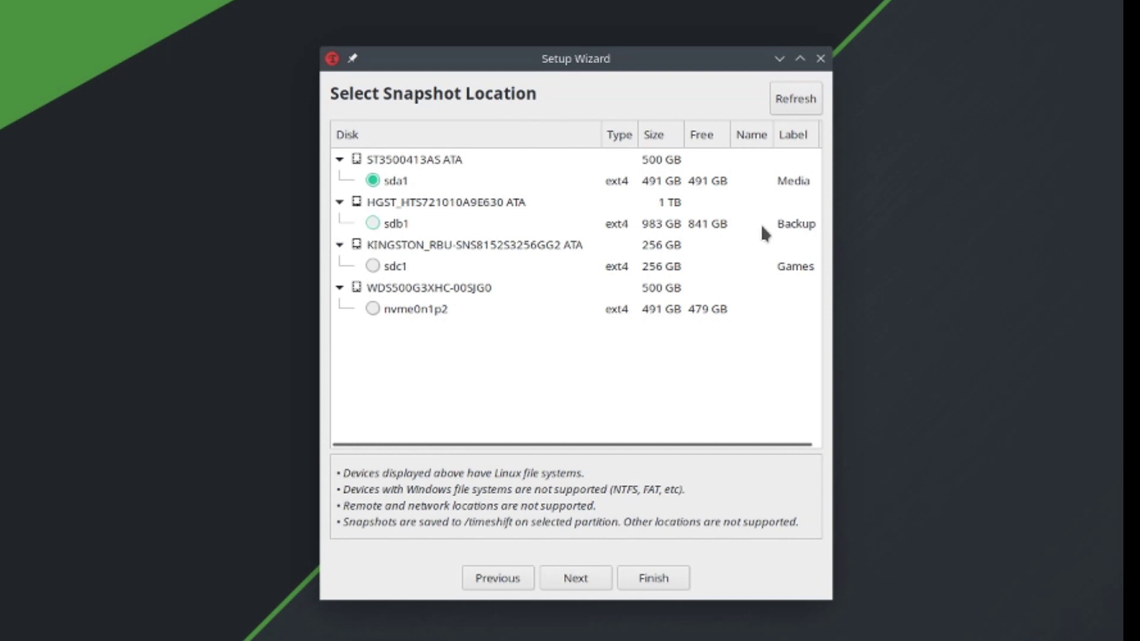
pyautogui.click(794, 226)
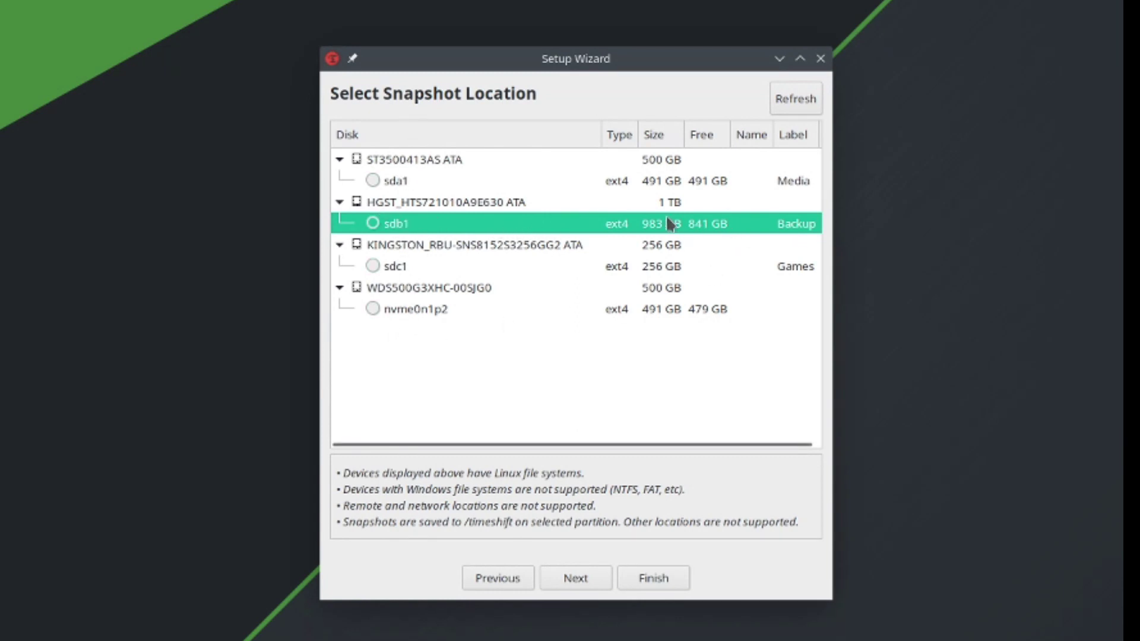
pyautogui.click(654, 576)
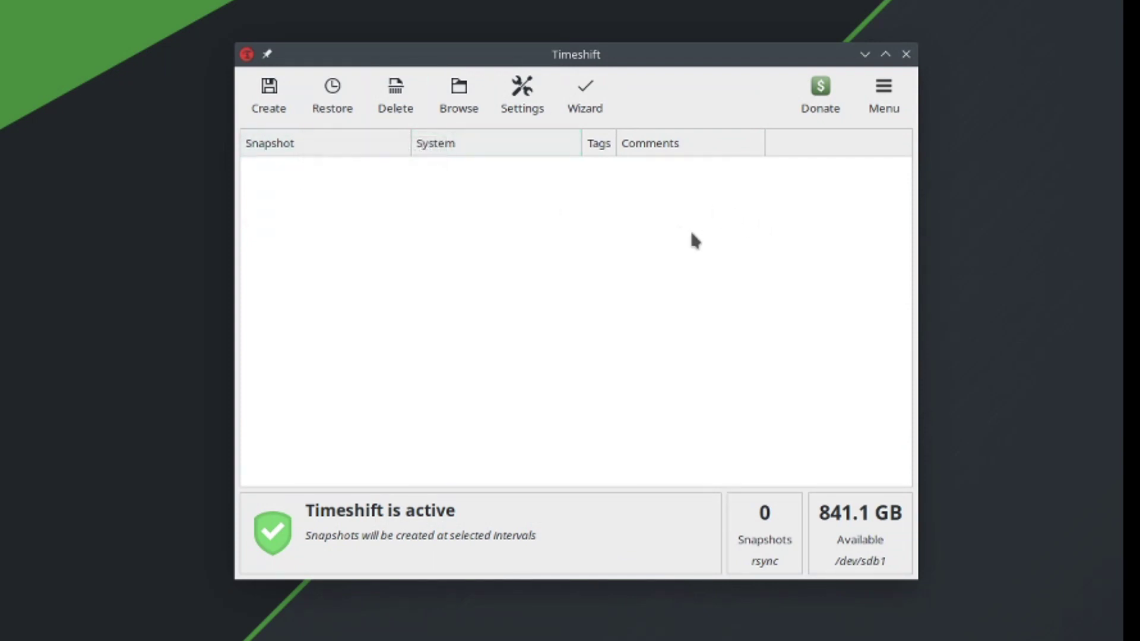
pyautogui.click(268, 92)
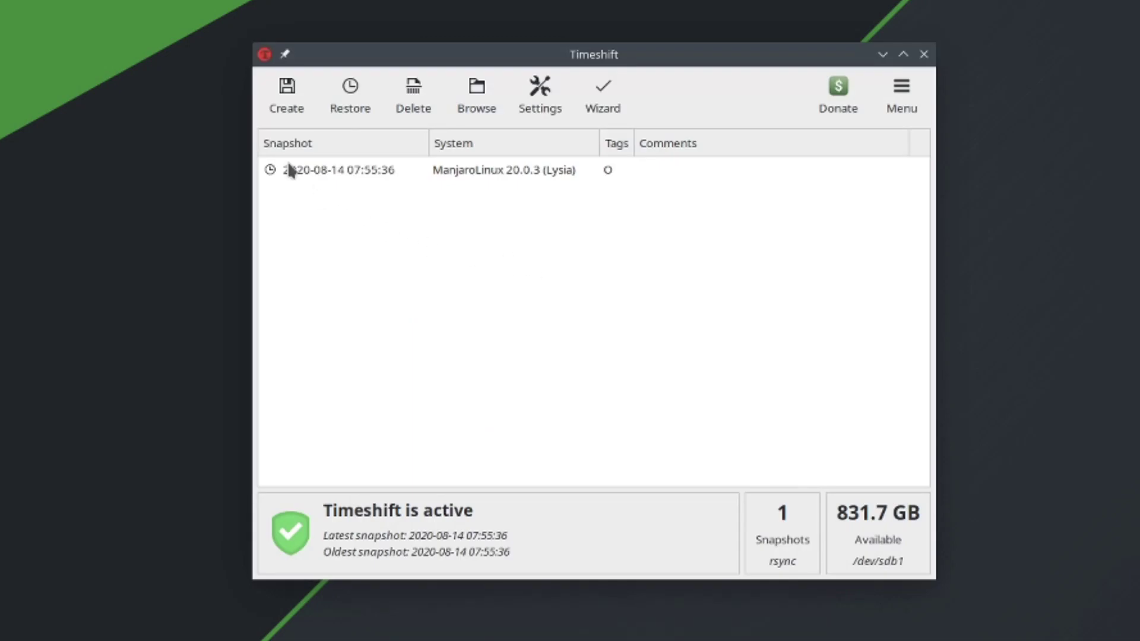
pyautogui.click(340, 171)
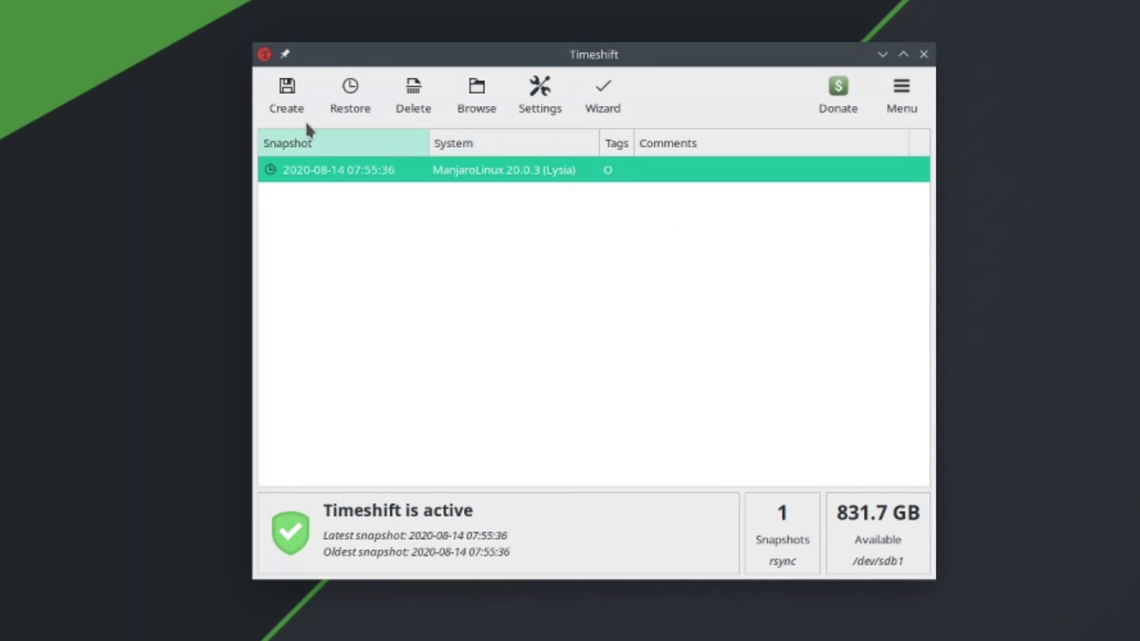
pyautogui.click(555, 109)
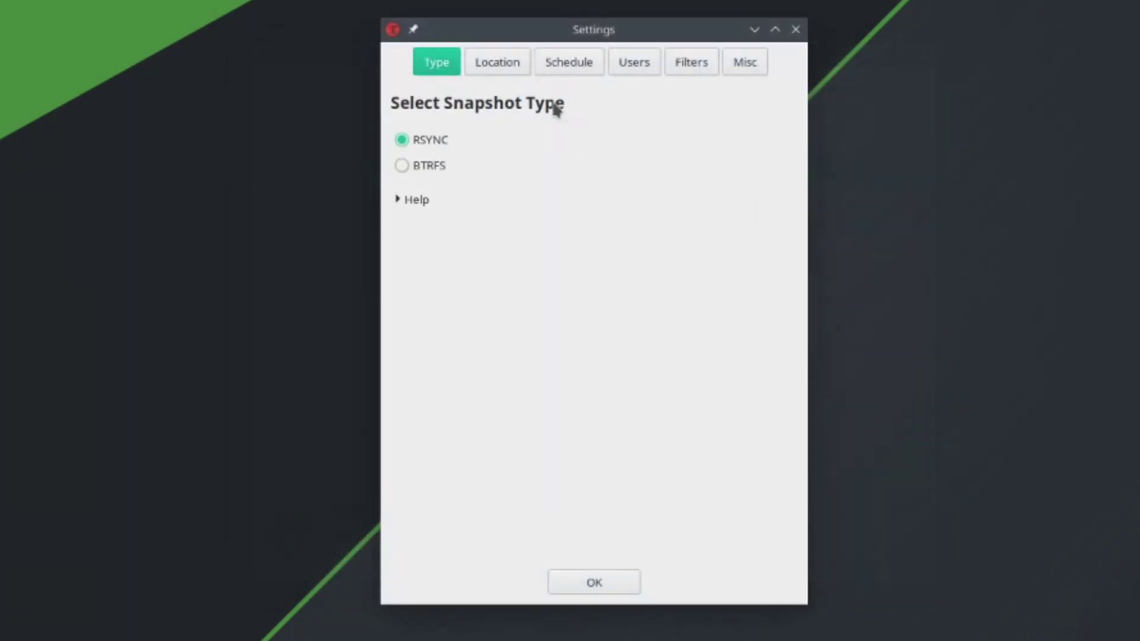
# Step: Enable weekly and monthly snapshots, set monthly keep to 1, and save
pyautogui.click(595, 68)
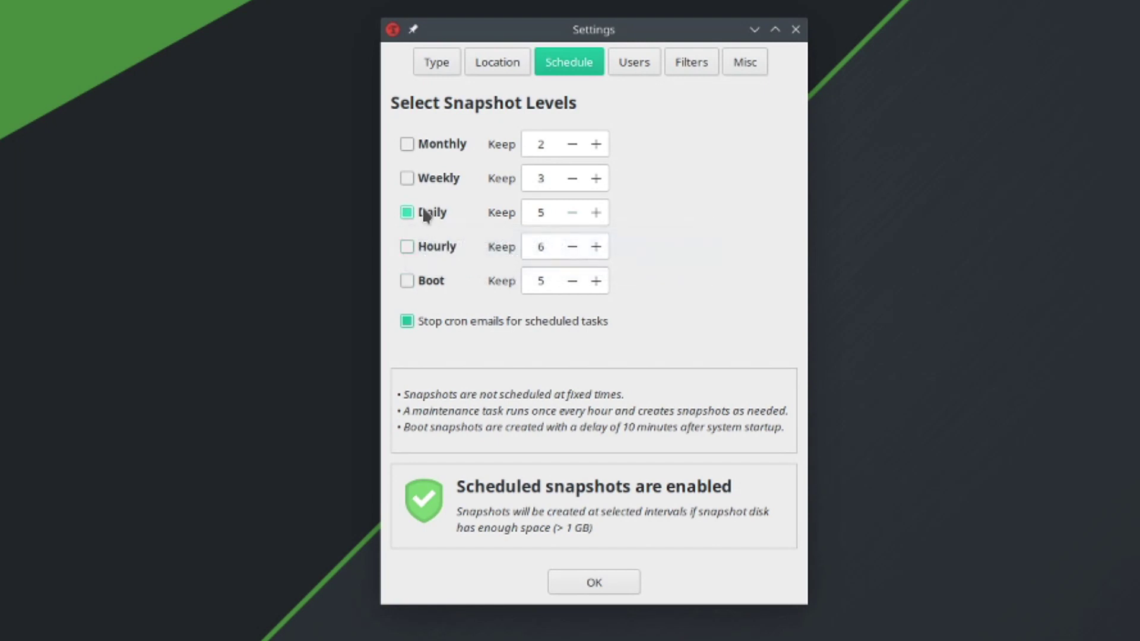
pyautogui.click(406, 179)
pyautogui.click(407, 146)
pyautogui.click(571, 144)
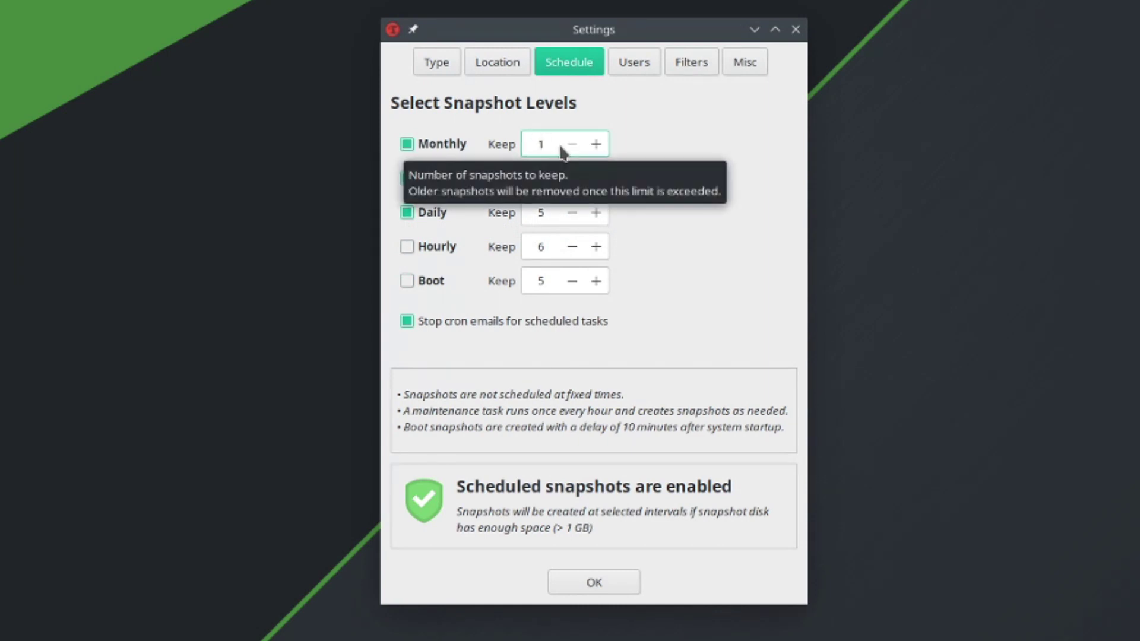
pyautogui.click(584, 579)
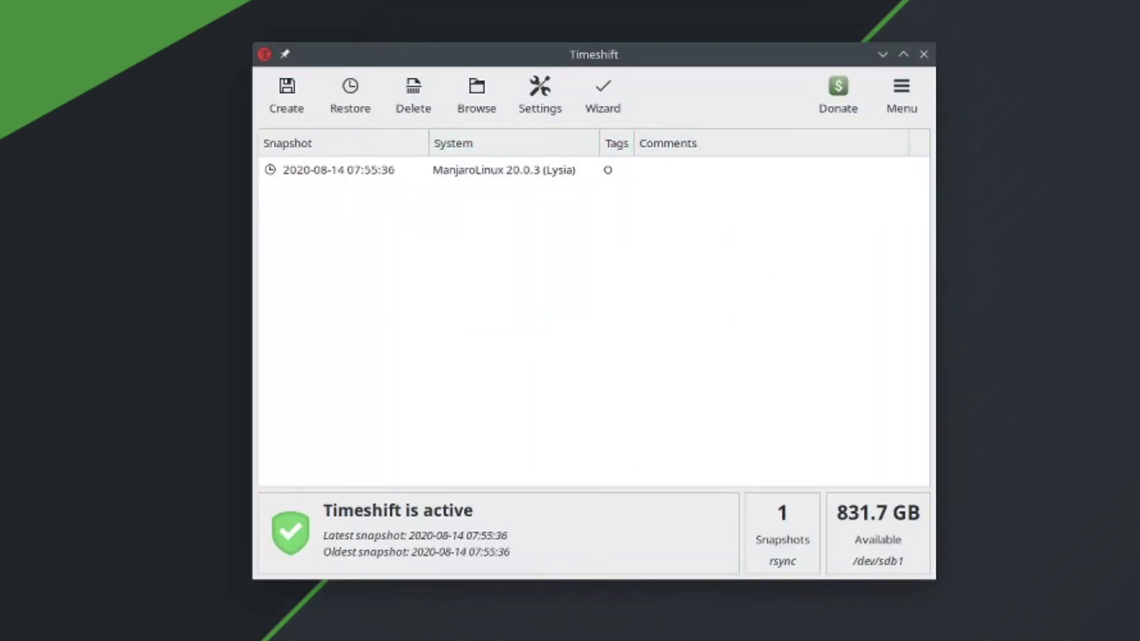
# Step: Open the Backup drive's timeshift folder in Dolphin and check snapshots-daily
pyautogui.press('super+e')
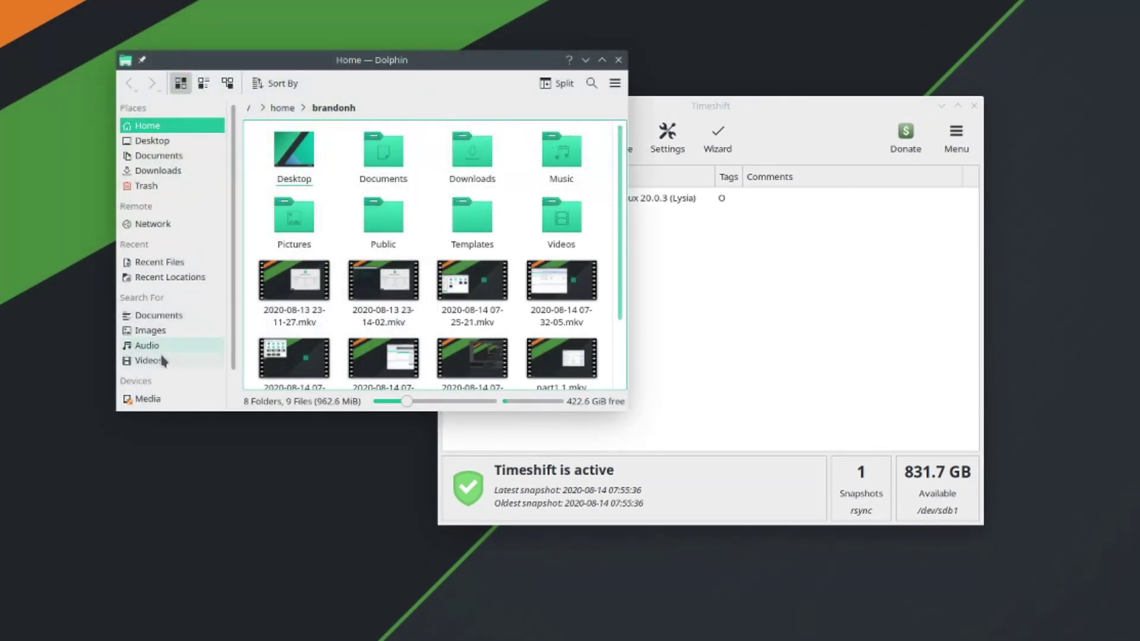
pyautogui.scroll(-1, 161, 392)
pyautogui.click(157, 374)
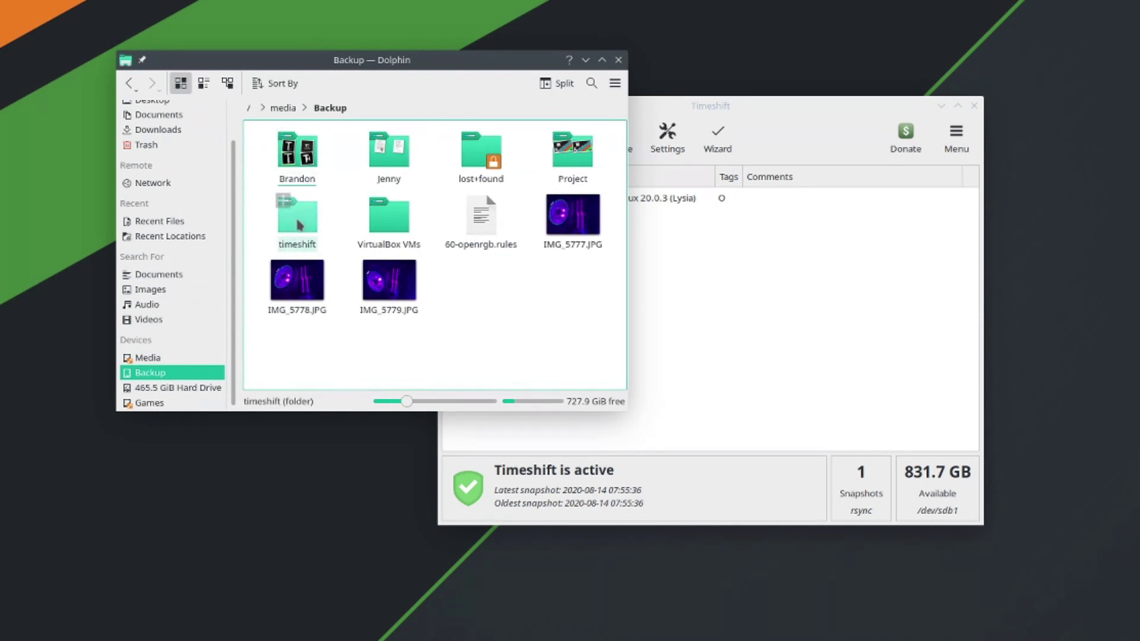
pyautogui.click(300, 224)
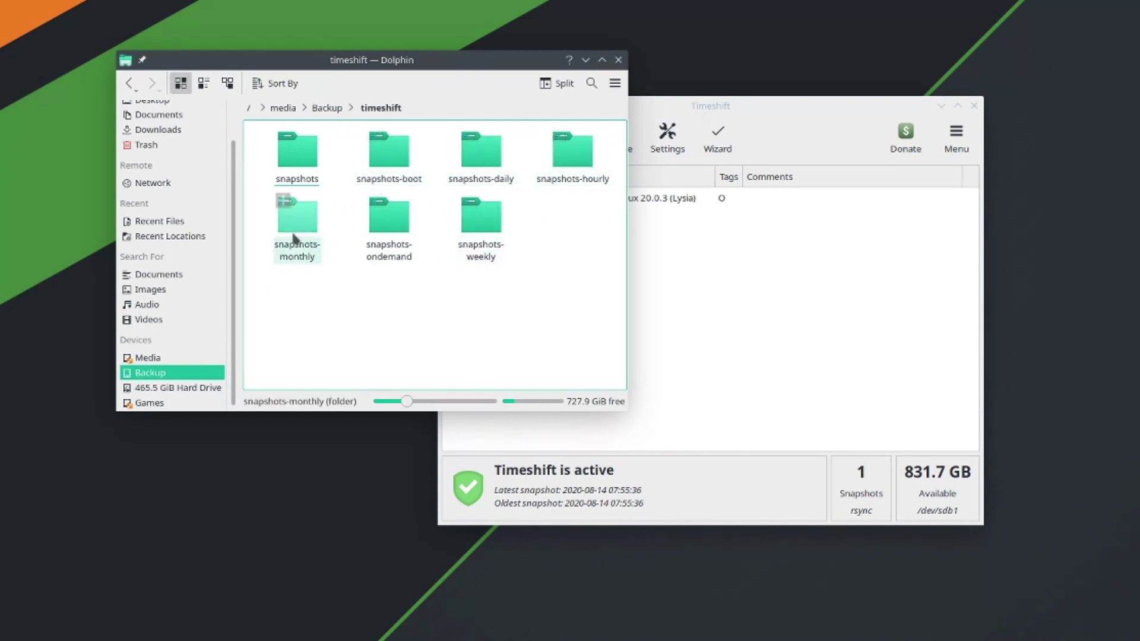
pyautogui.click(468, 158)
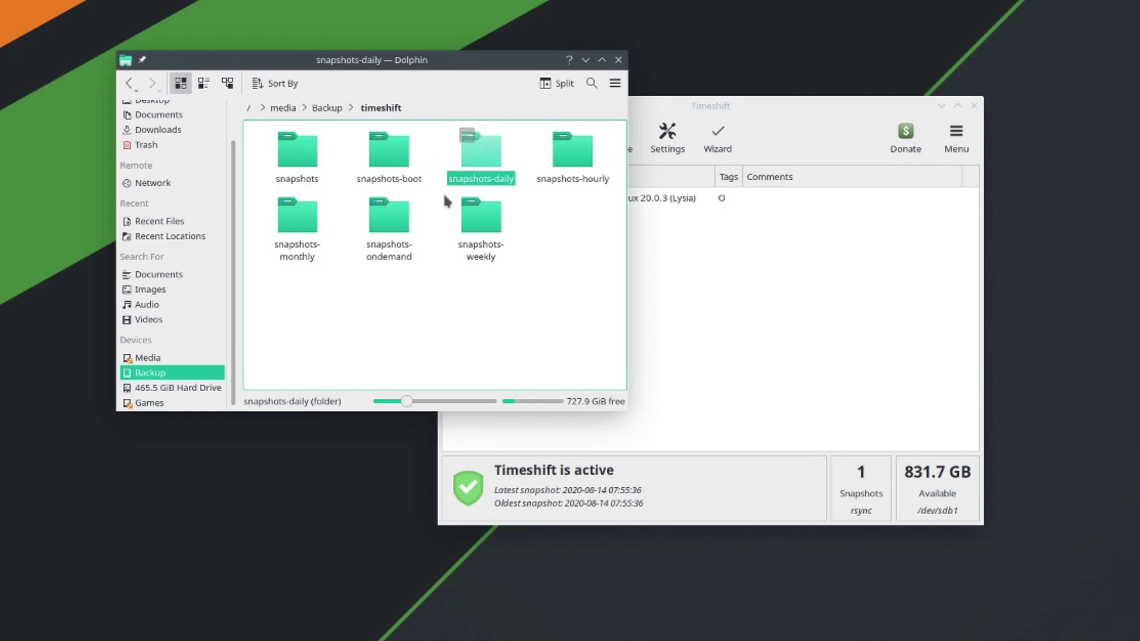
pyautogui.click(371, 110)
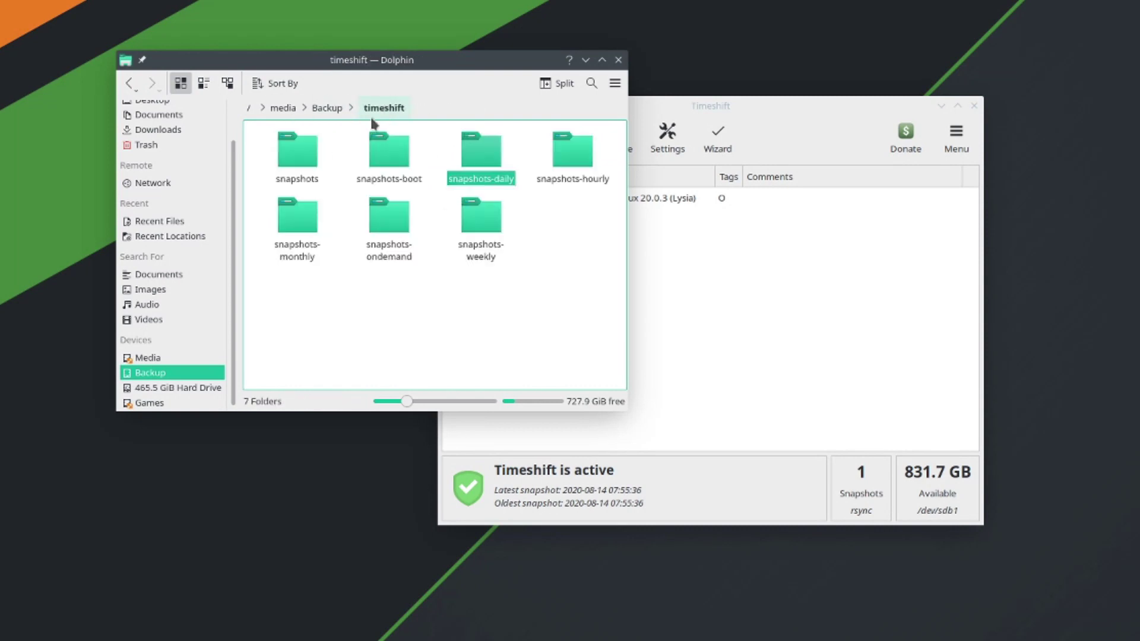
# Step: Open snapshots/2020-08-14_07-55-36, then close Dolphin and Timeshift
pyautogui.click(300, 154)
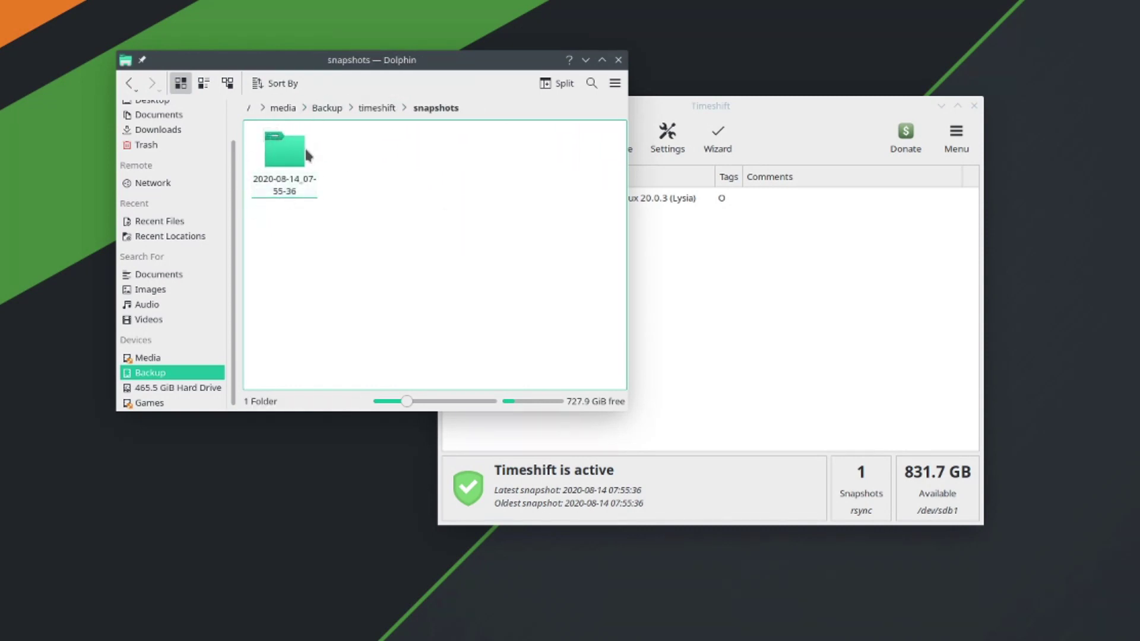
pyautogui.click(294, 159)
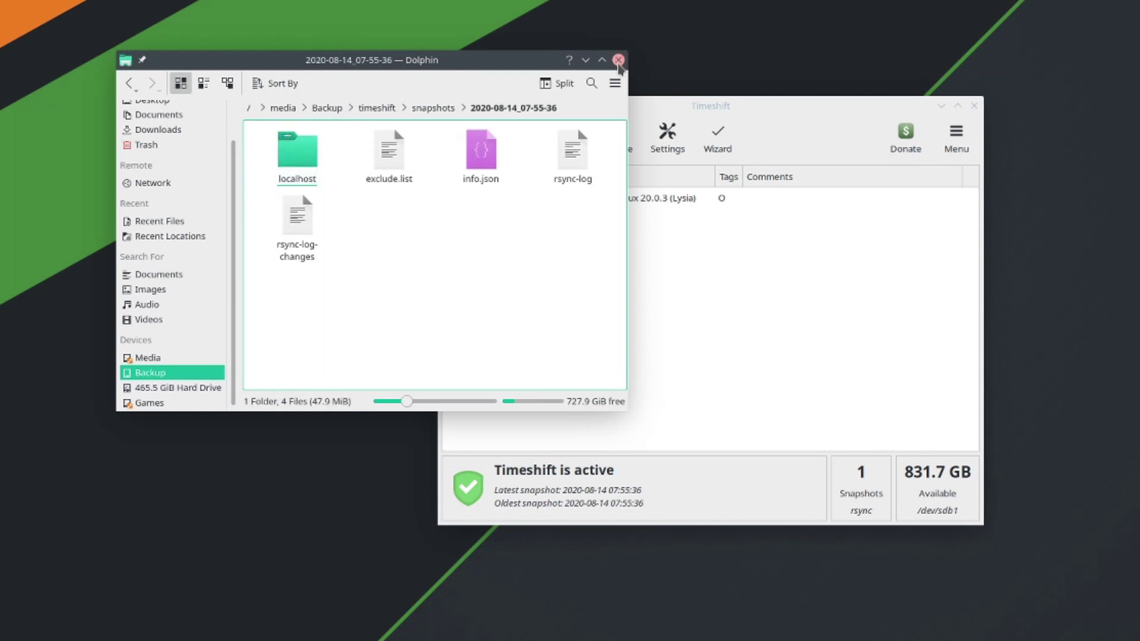
pyautogui.click(618, 59)
pyautogui.click(974, 106)
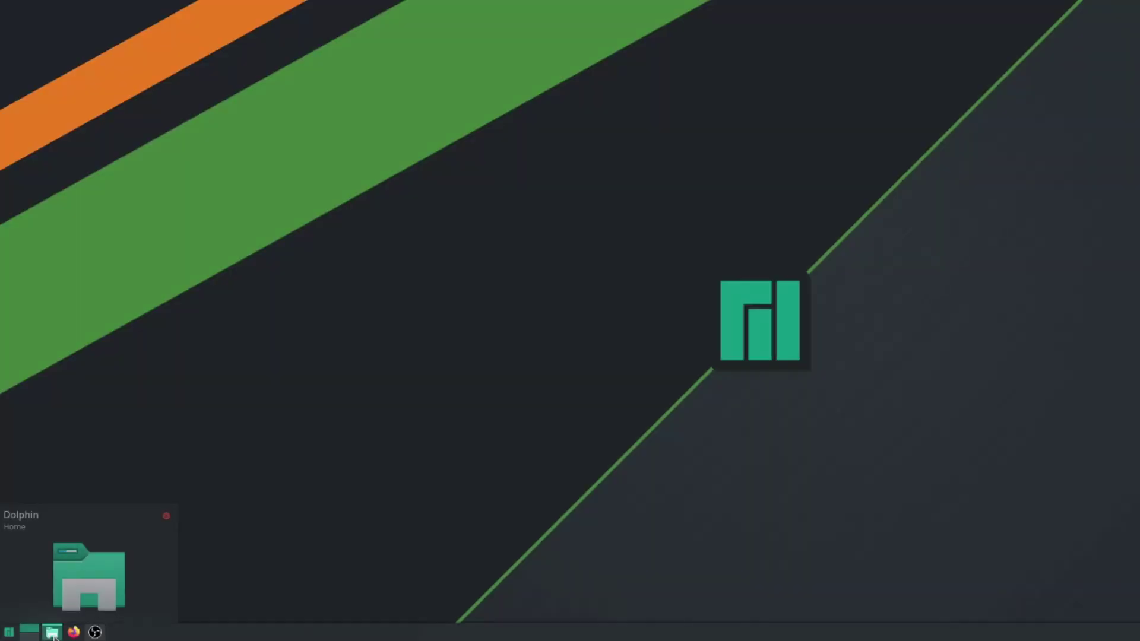
# Step: Open 60-openrgb.rules from the Backup drive in Sublime Text via Open With
pyautogui.click(53, 632)
pyautogui.click(83, 362)
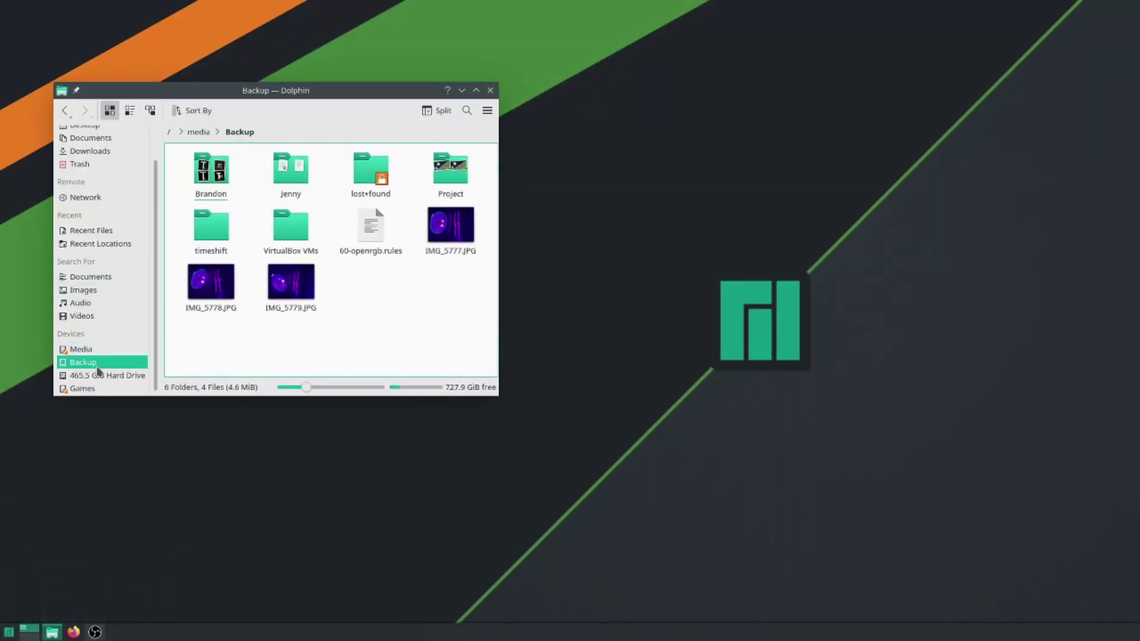
pyautogui.click(371, 226)
pyautogui.rightClick(376, 225)
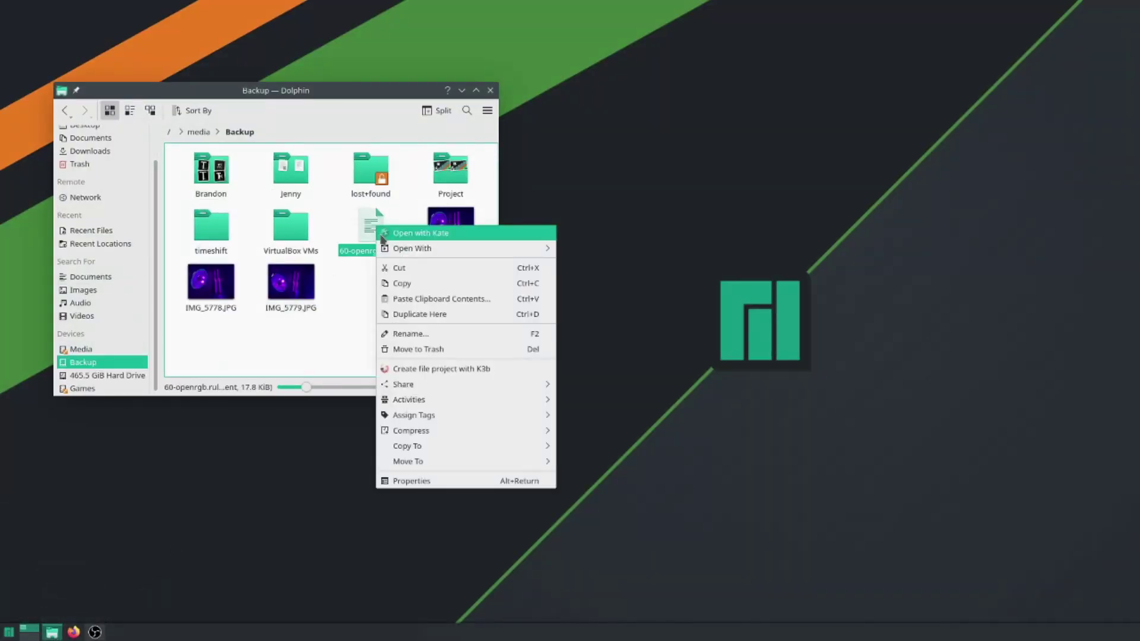
pyautogui.moveTo(401, 250)
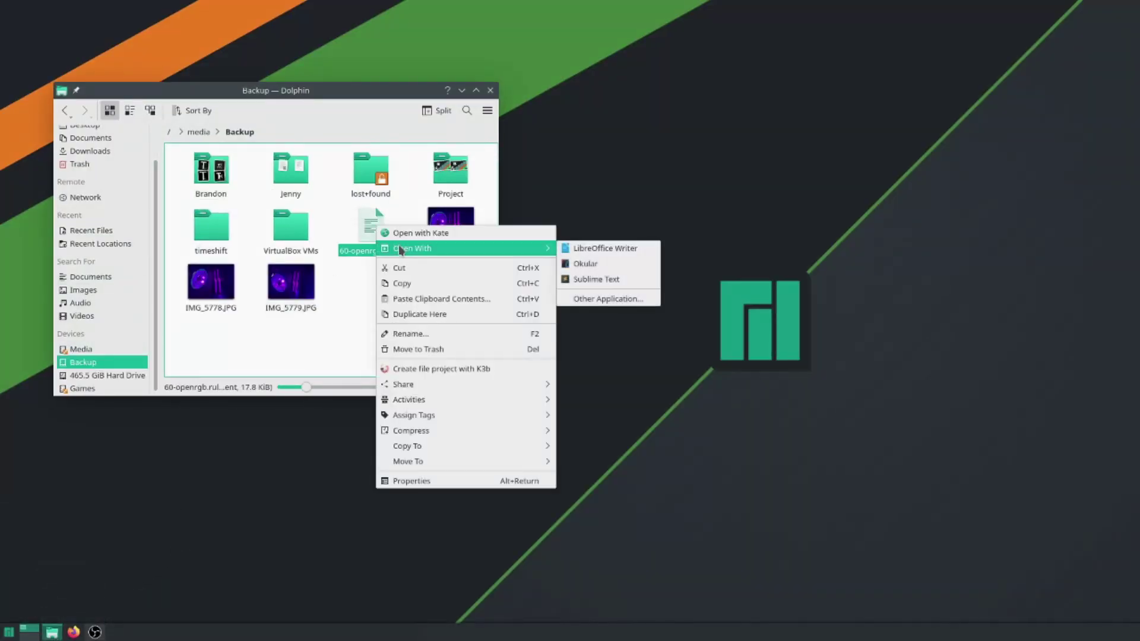
pyautogui.click(597, 279)
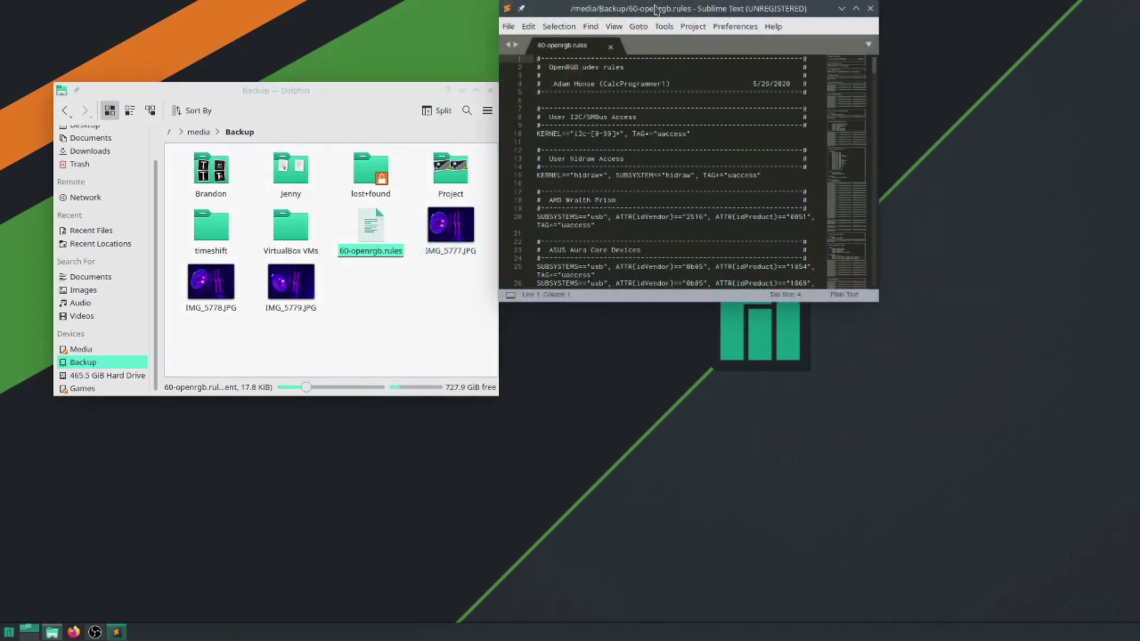
pyautogui.moveTo(655, 8); pyautogui.dragTo(221, 43)
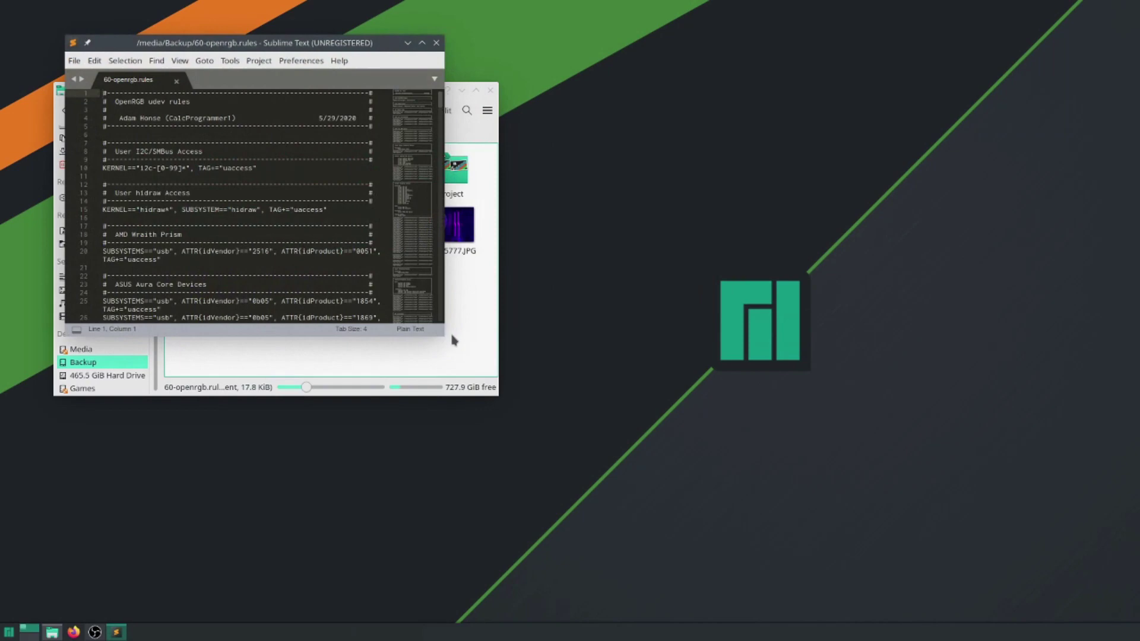
pyautogui.moveTo(444, 336); pyautogui.dragTo(735, 633)
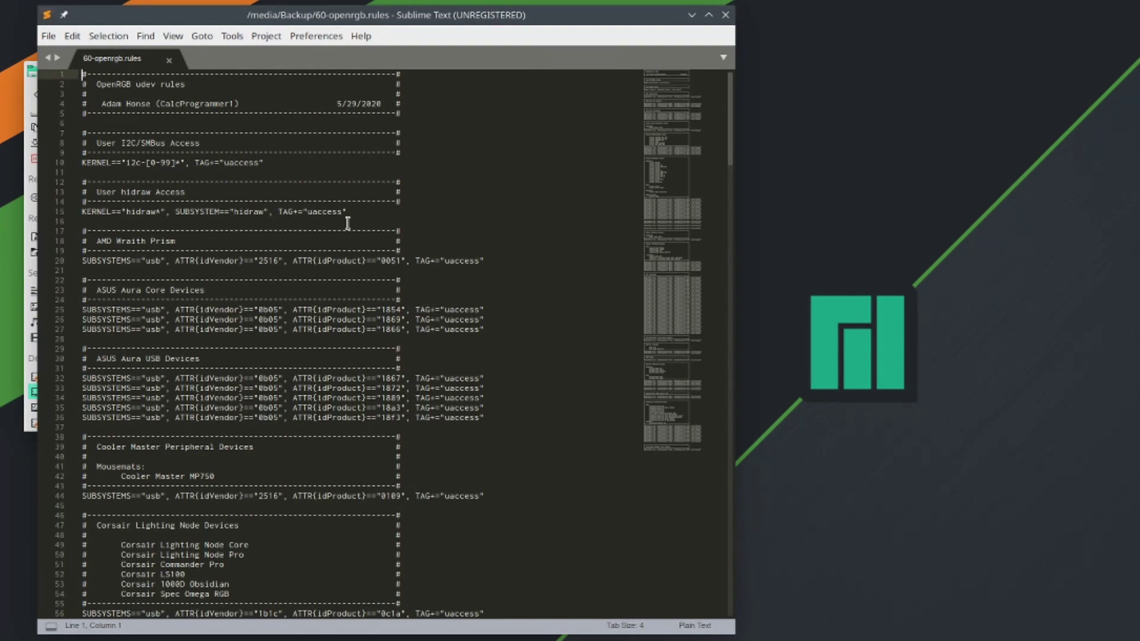
pyautogui.scroll(-10, 348, 223)
pyautogui.scroll(10, 533, 195)
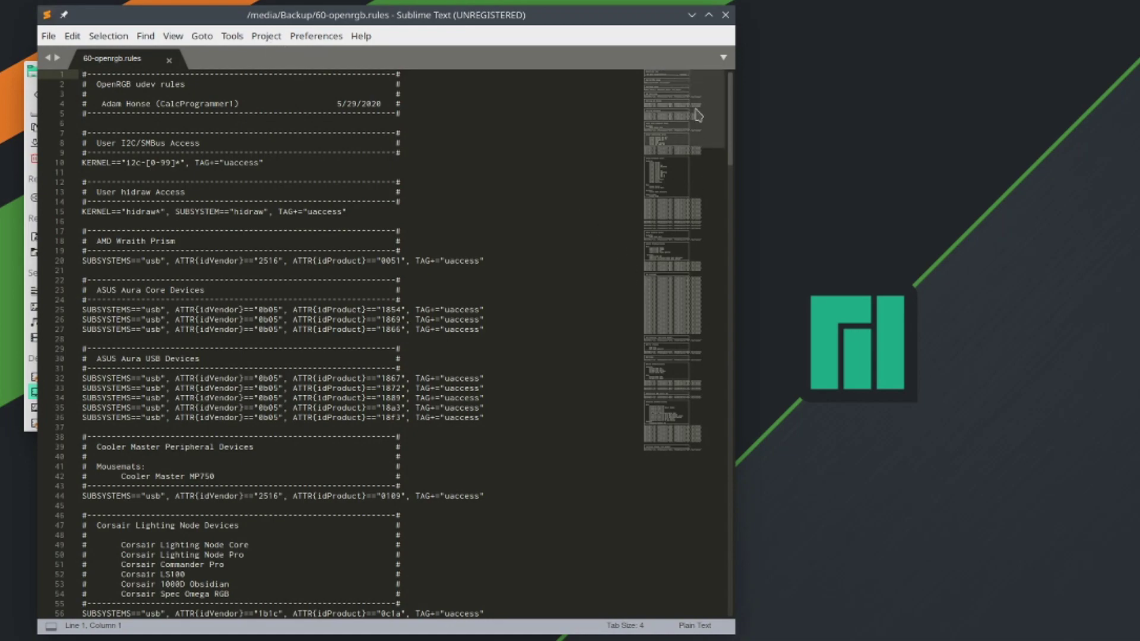
pyautogui.moveTo(683, 198); pyautogui.dragTo(677, 279)
pyautogui.moveTo(679, 240); pyautogui.dragTo(679, 111)
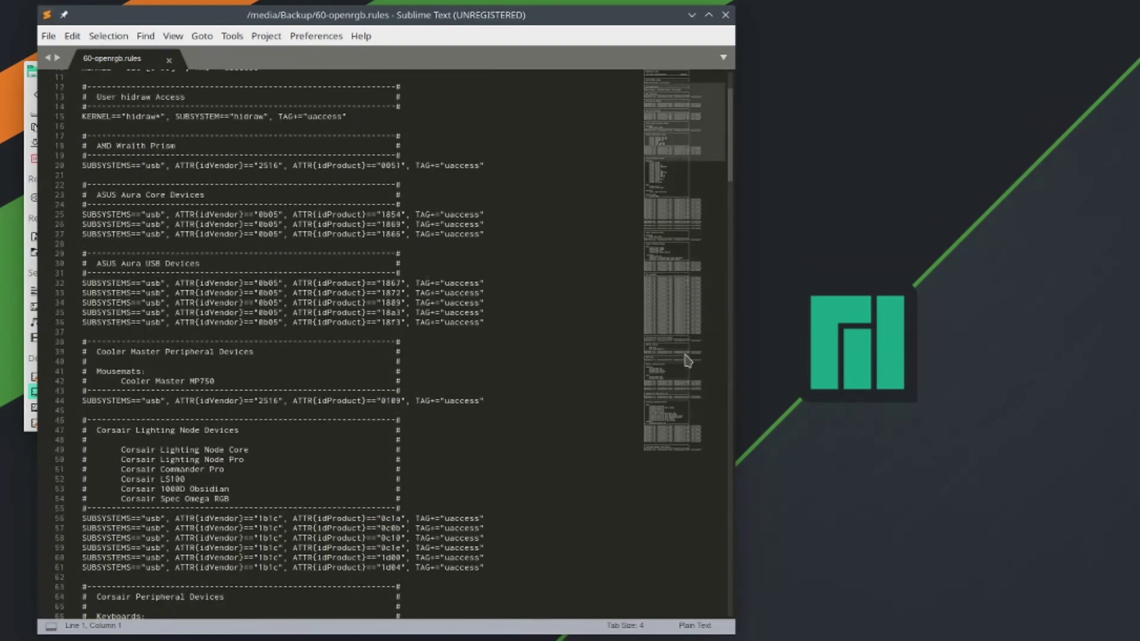
pyautogui.moveTo(681, 421); pyautogui.dragTo(672, 136)
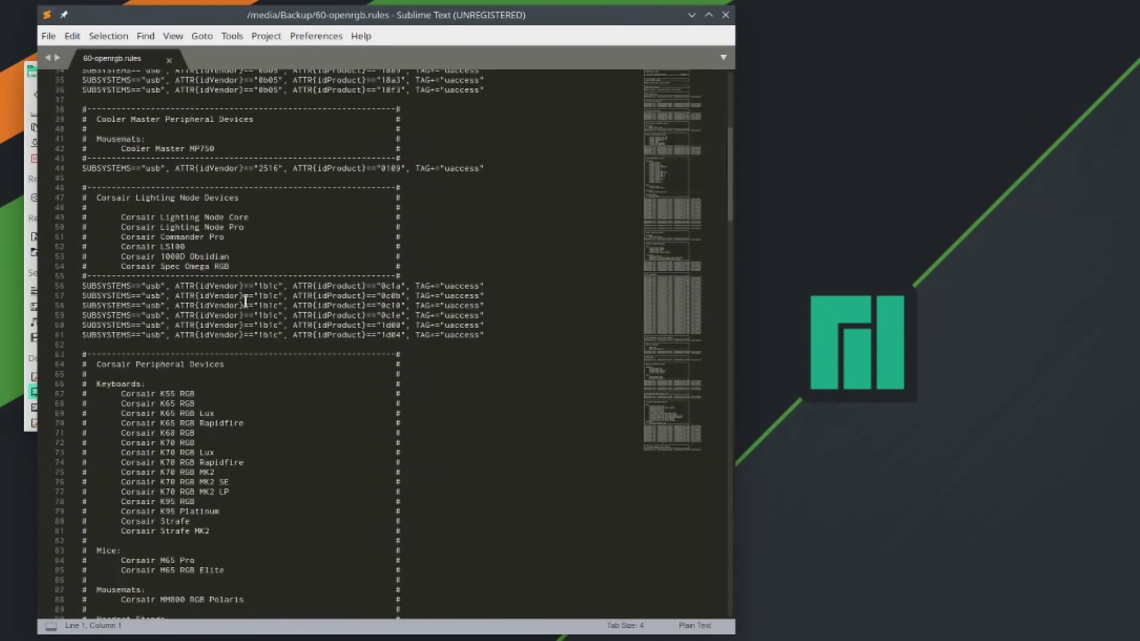
pyautogui.click(727, 15)
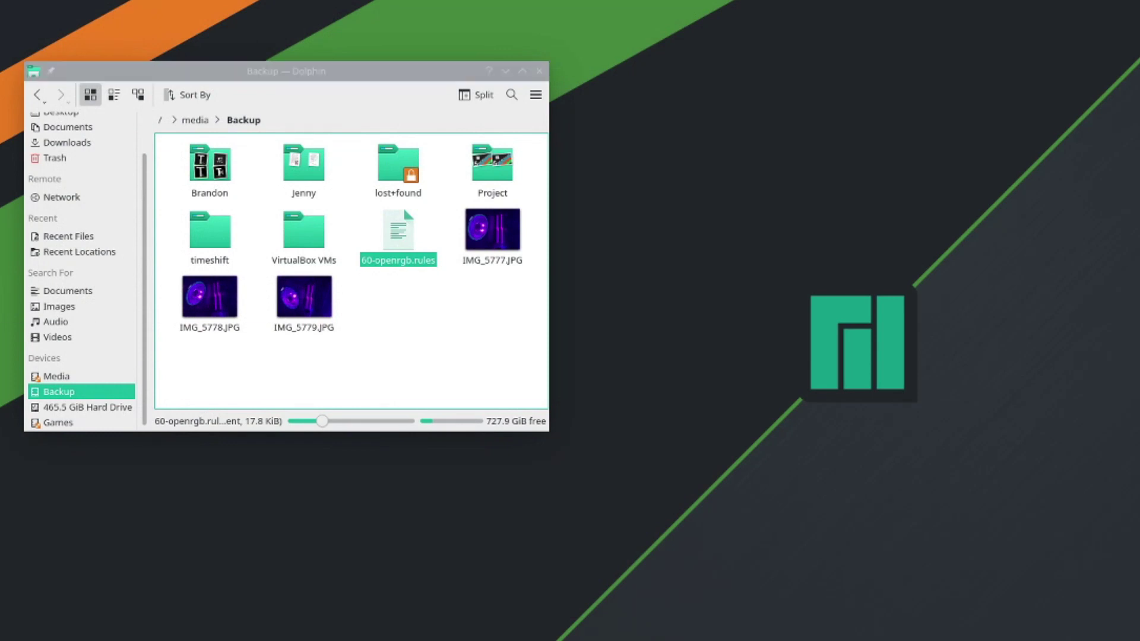
pyautogui.press('super')
pyautogui.write('vlc')
pyautogui.press('Return')
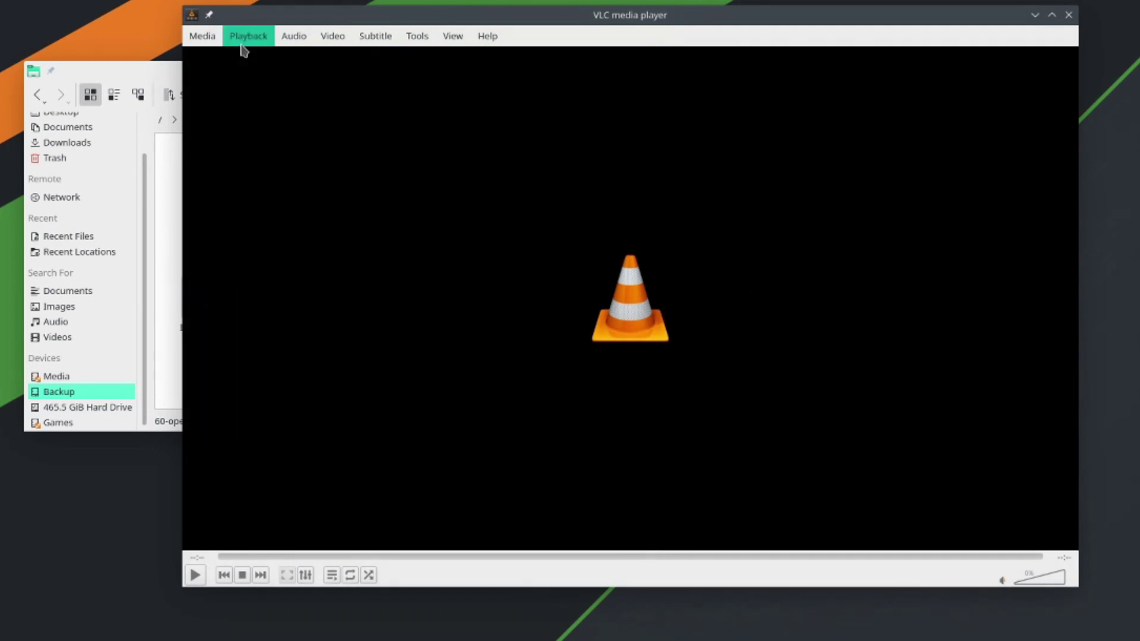
pyautogui.click(205, 37)
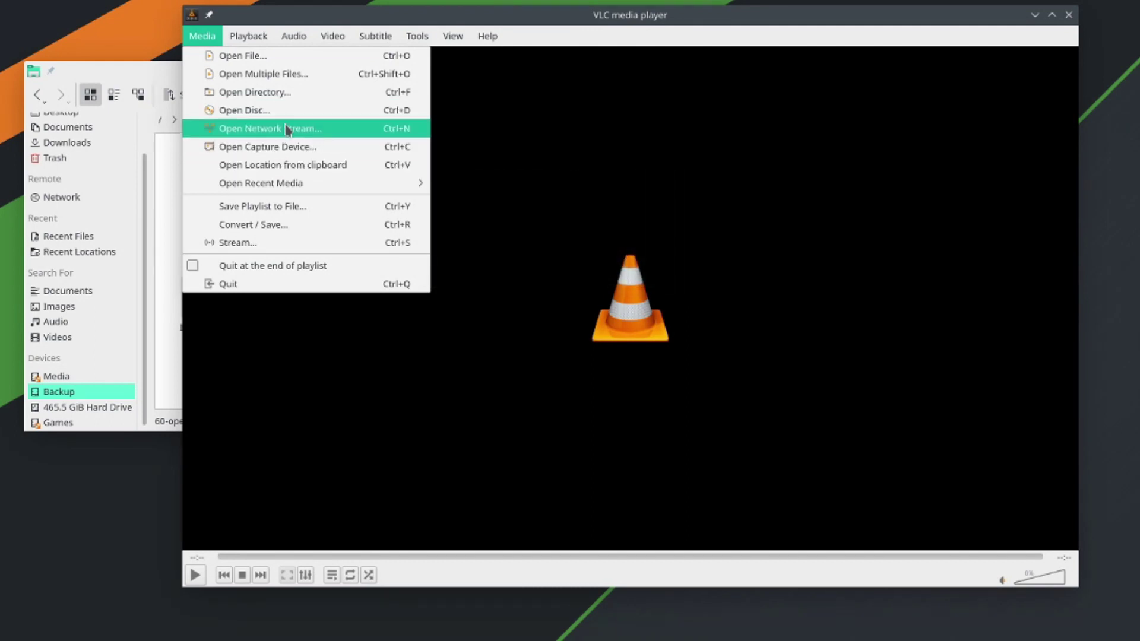
pyautogui.click(1070, 15)
pyautogui.click(1070, 15)
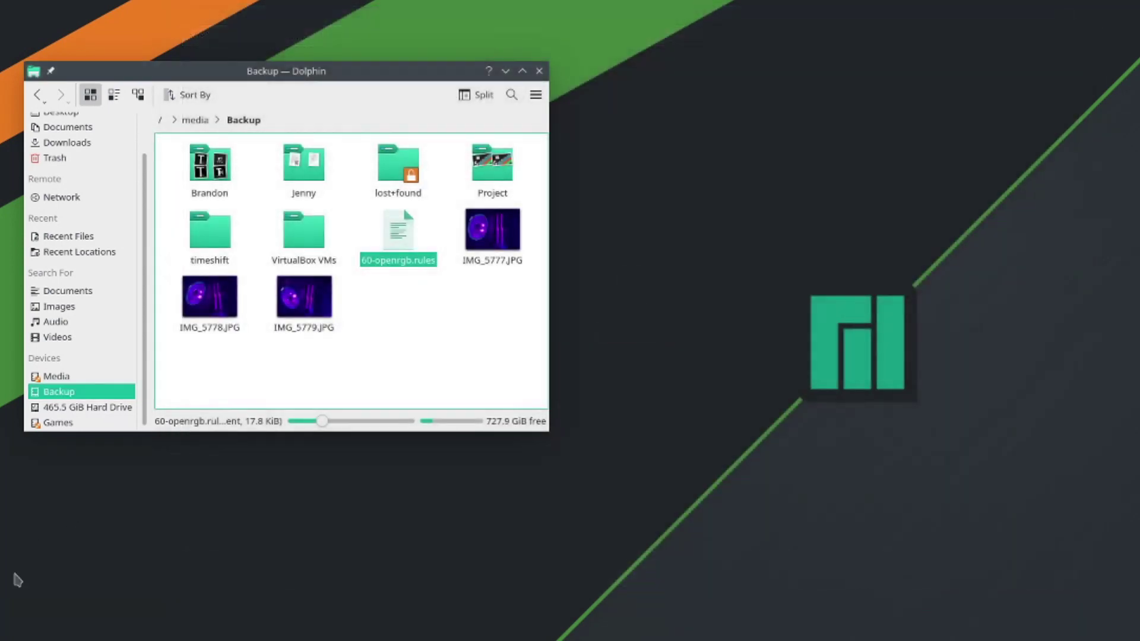
# Step: Launch Add/Remove Software by searching 'soft', and close the Dolphin window
pyautogui.press('super')
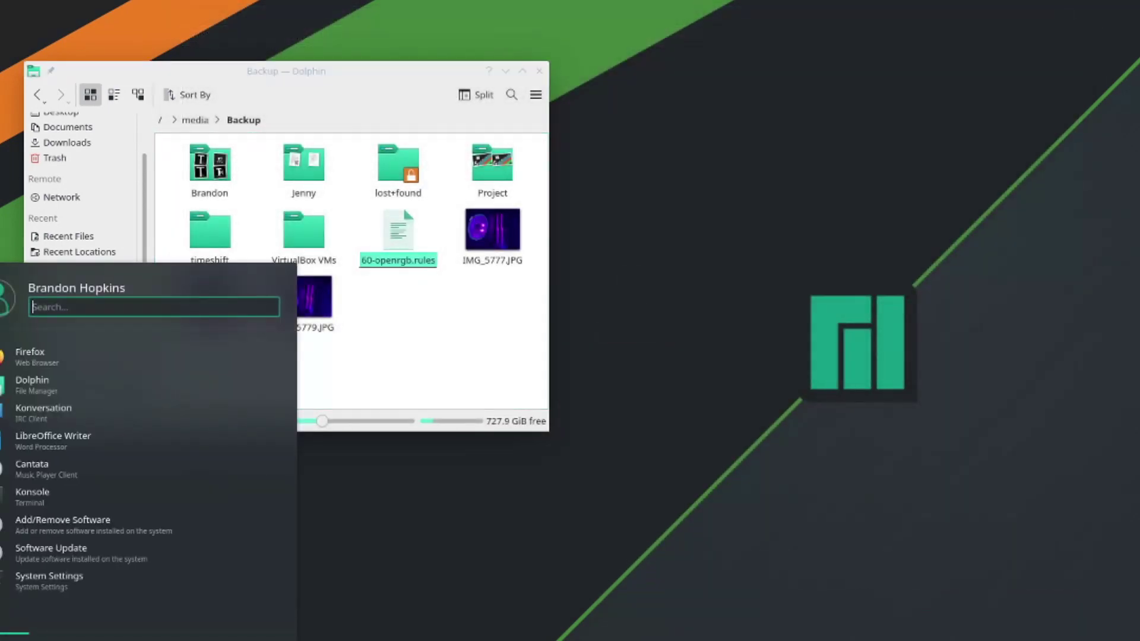
pyautogui.write('soft')
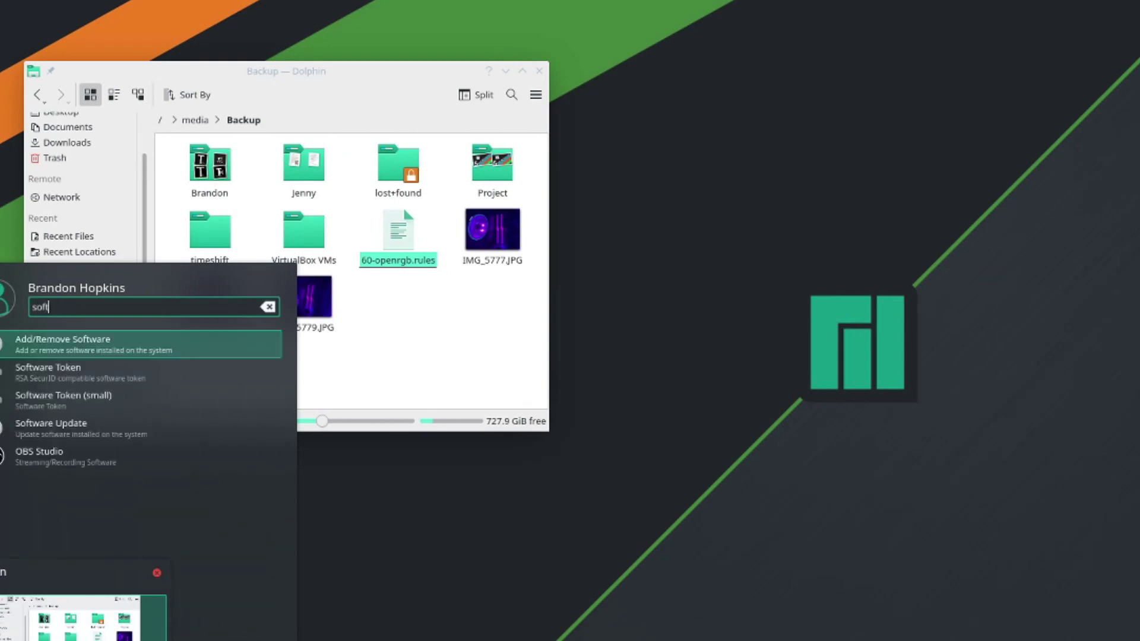
pyautogui.press('Return')
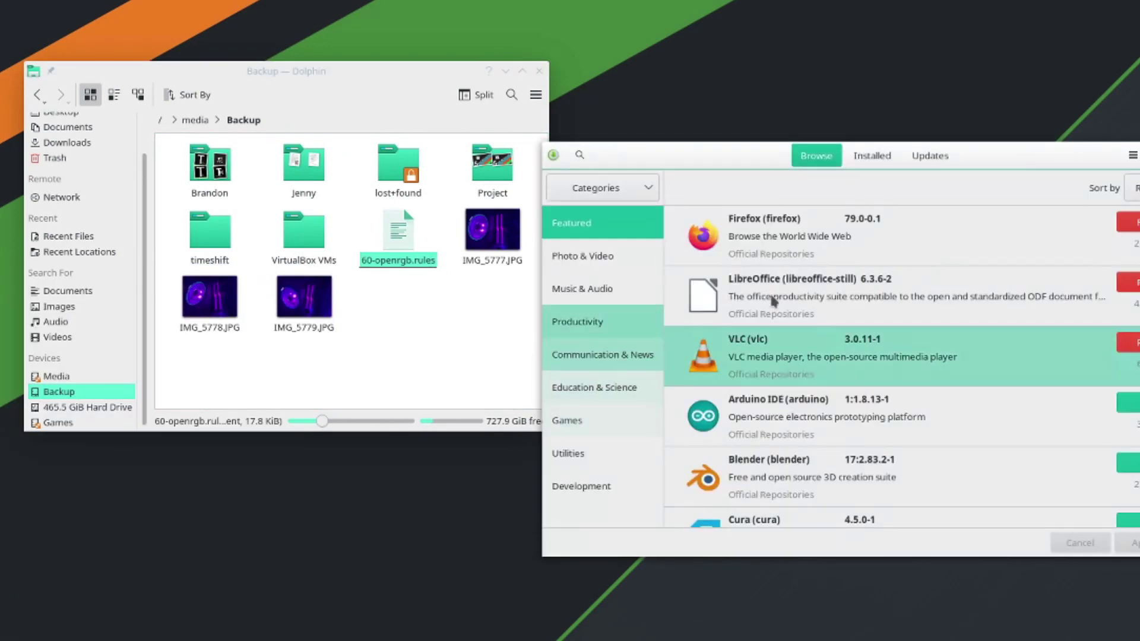
pyautogui.moveTo(1003, 158); pyautogui.dragTo(832, 146)
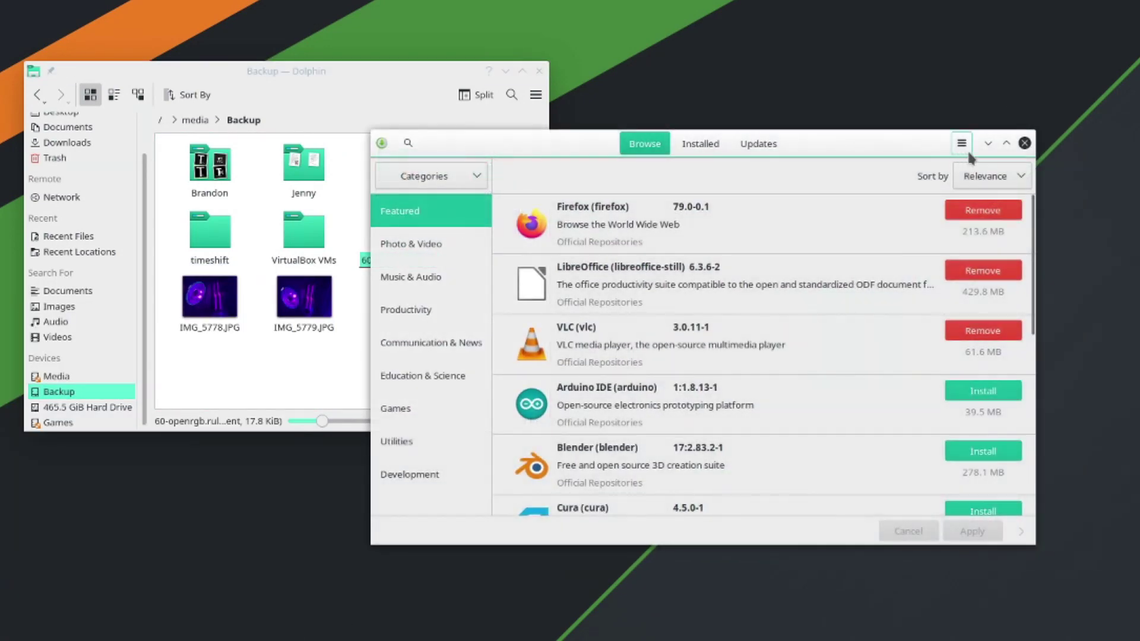
pyautogui.click(409, 143)
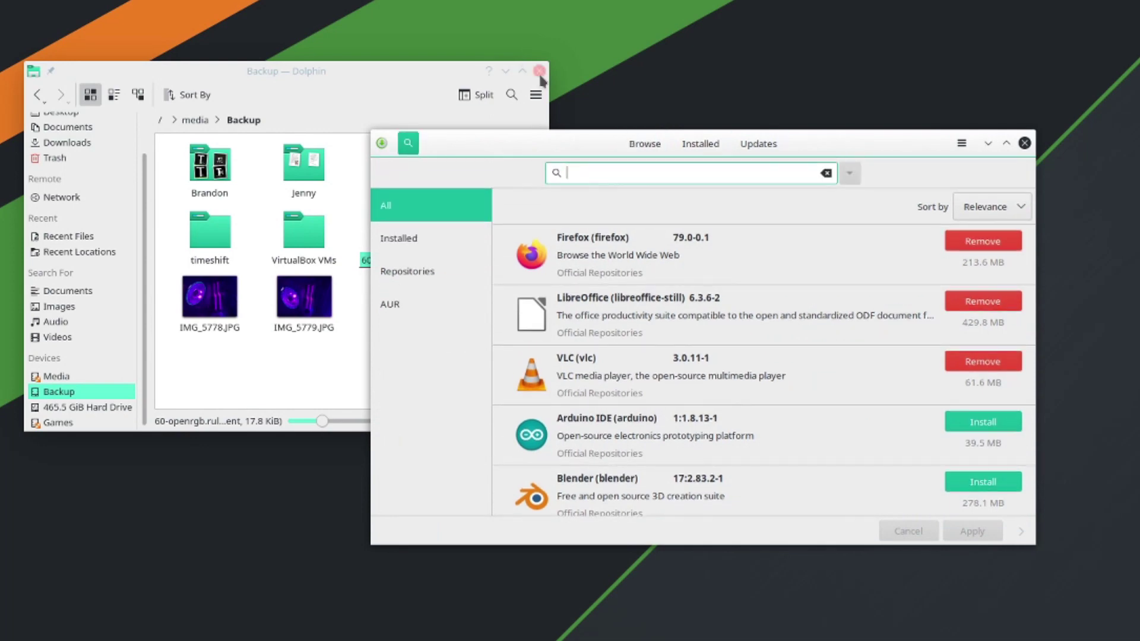
pyautogui.click(540, 73)
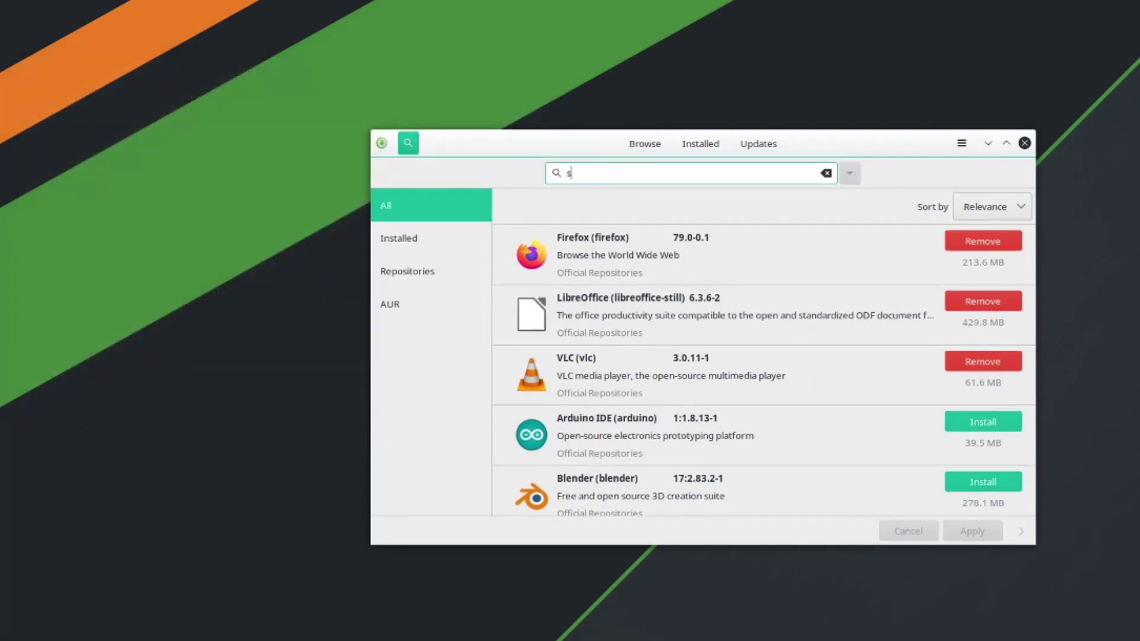
# Step: Search 'stacer', build and install stacer-bin from the AUR, then close Pamac
pyautogui.write('stacer')
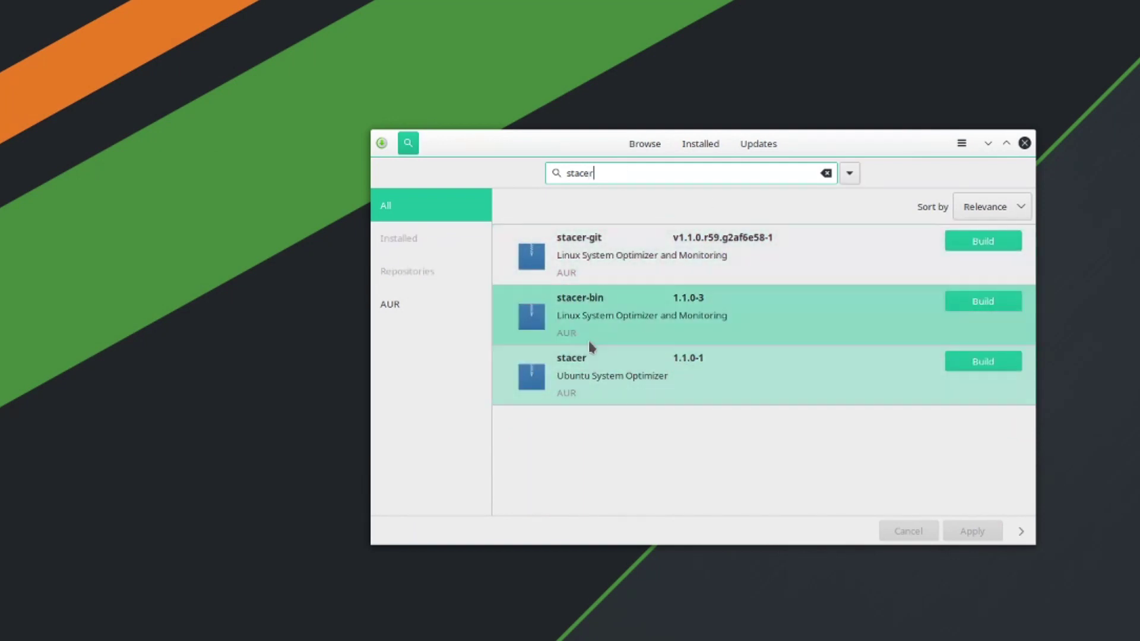
pyautogui.click(750, 311)
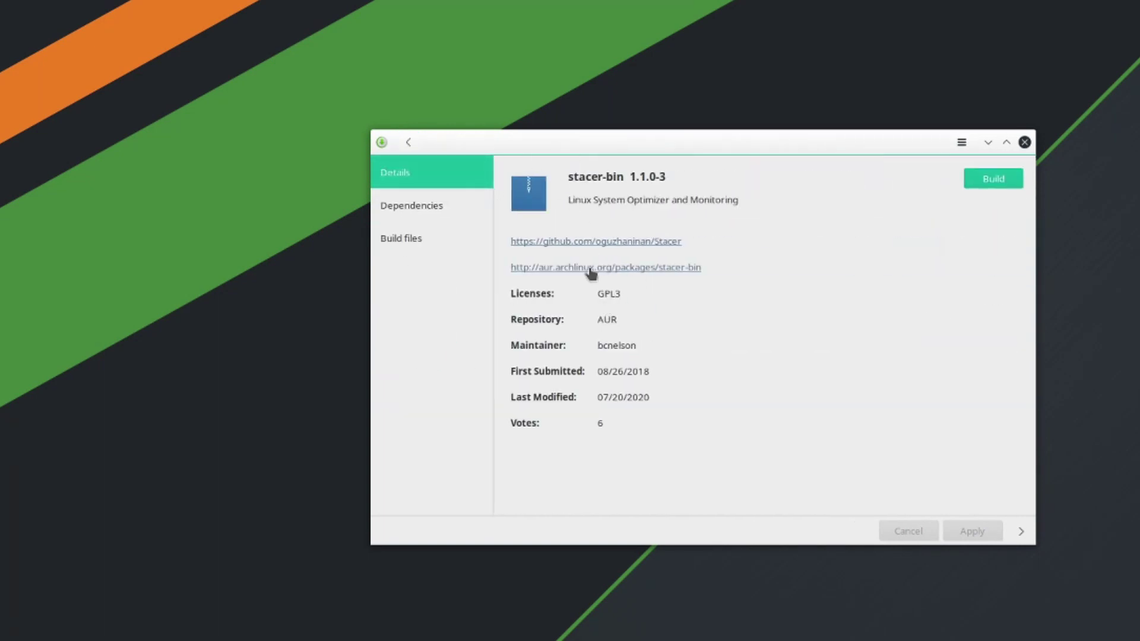
pyautogui.click(410, 145)
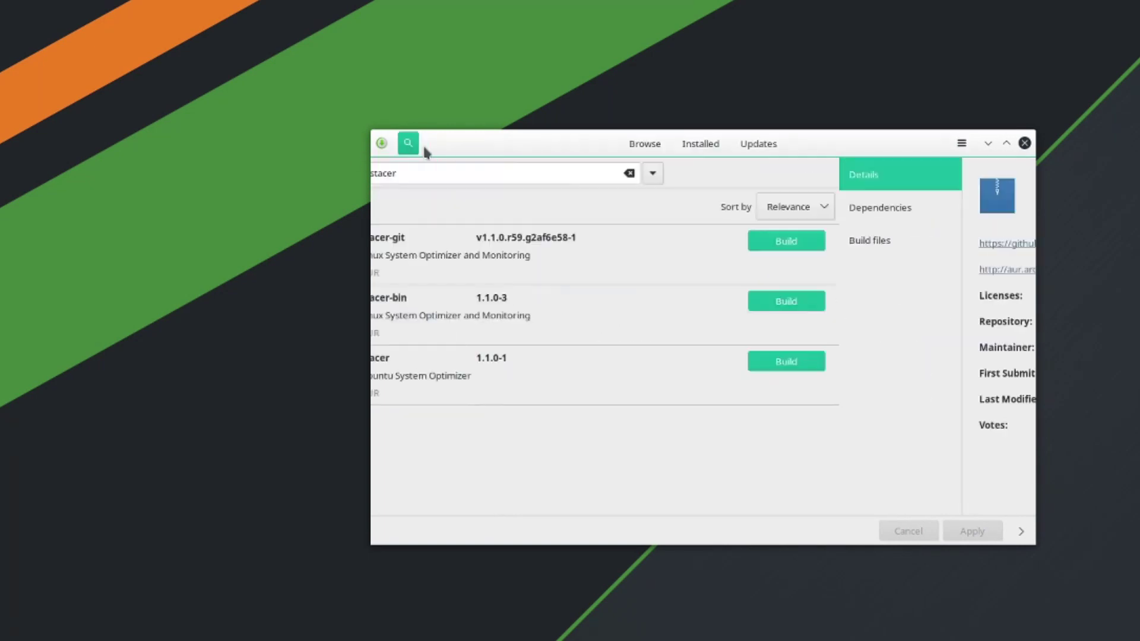
pyautogui.click(980, 302)
pyautogui.click(966, 531)
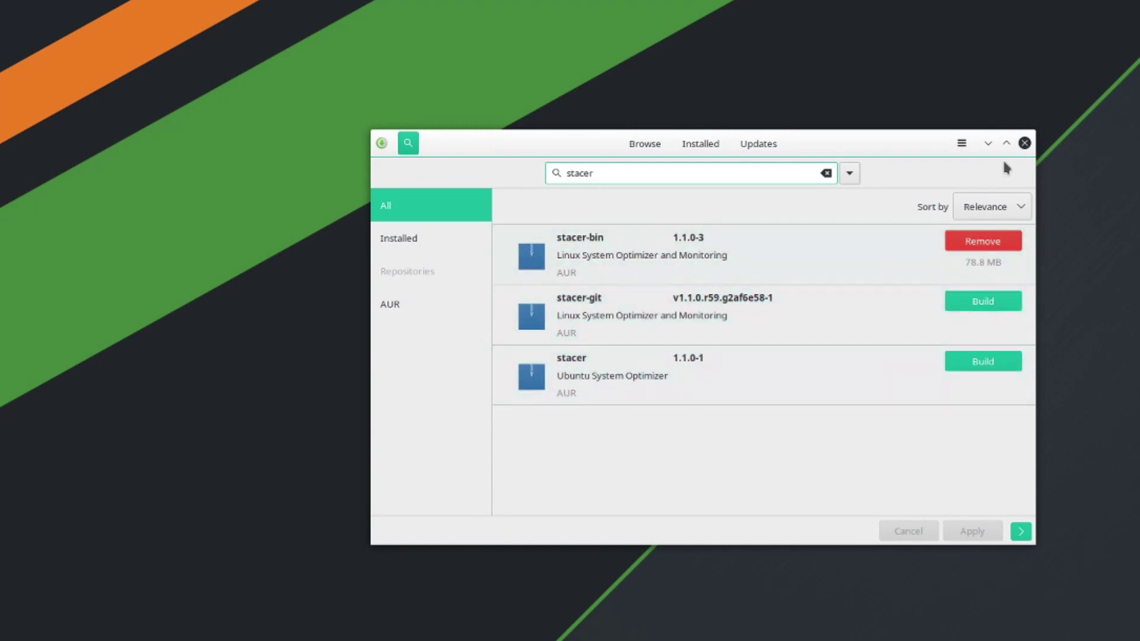
pyautogui.click(1025, 143)
# Step: Launch Stacer by searching 'st' in the application launcher
pyautogui.press('super')
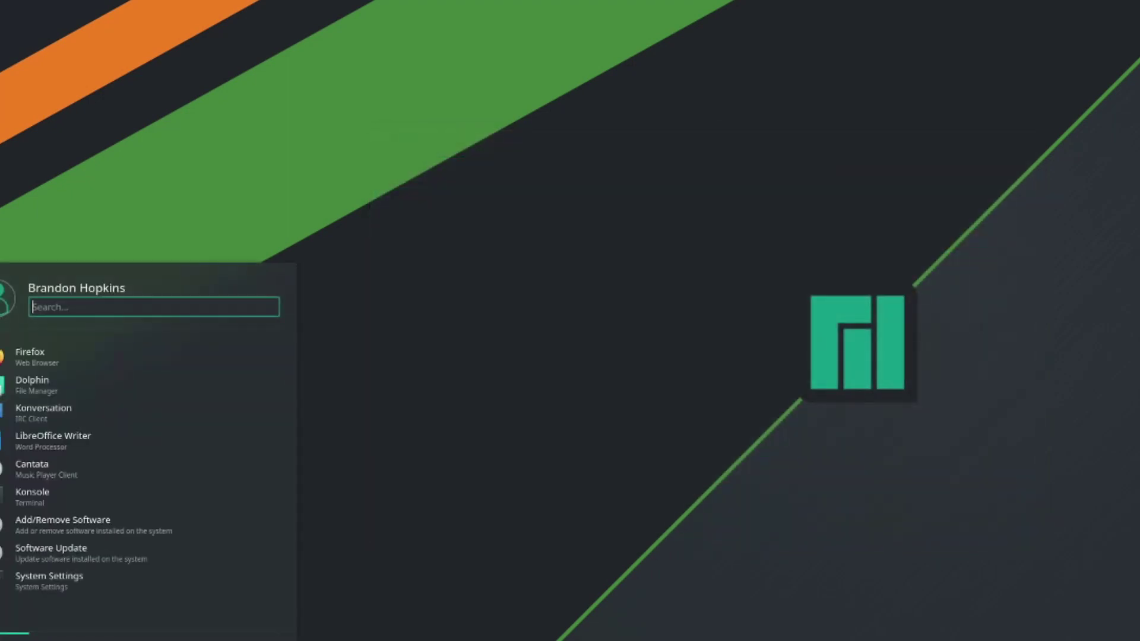
pyautogui.write('st')
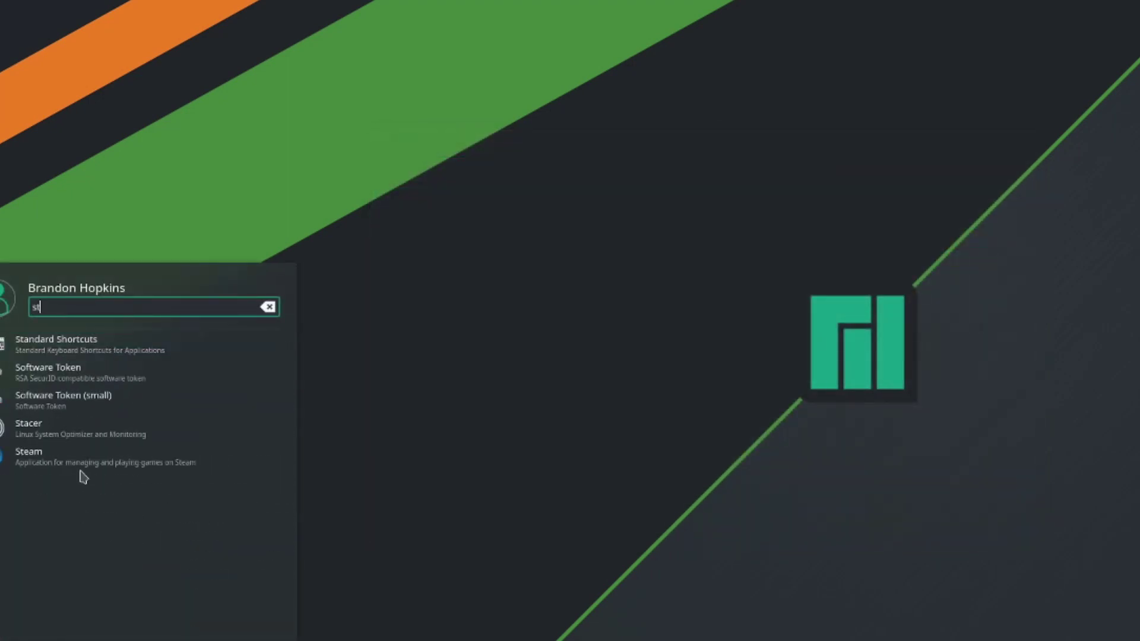
pyautogui.click(84, 429)
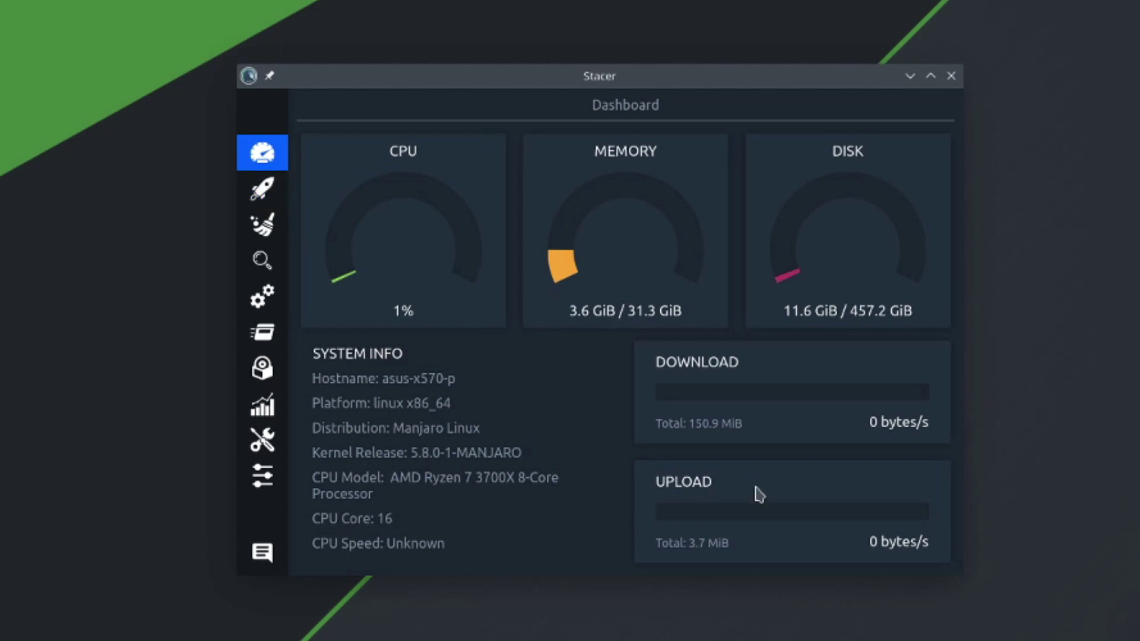
# Step: Visit Stacer's Cleaner, Services, Search and Uninstaller pages, ending on Resources
pyautogui.click(262, 224)
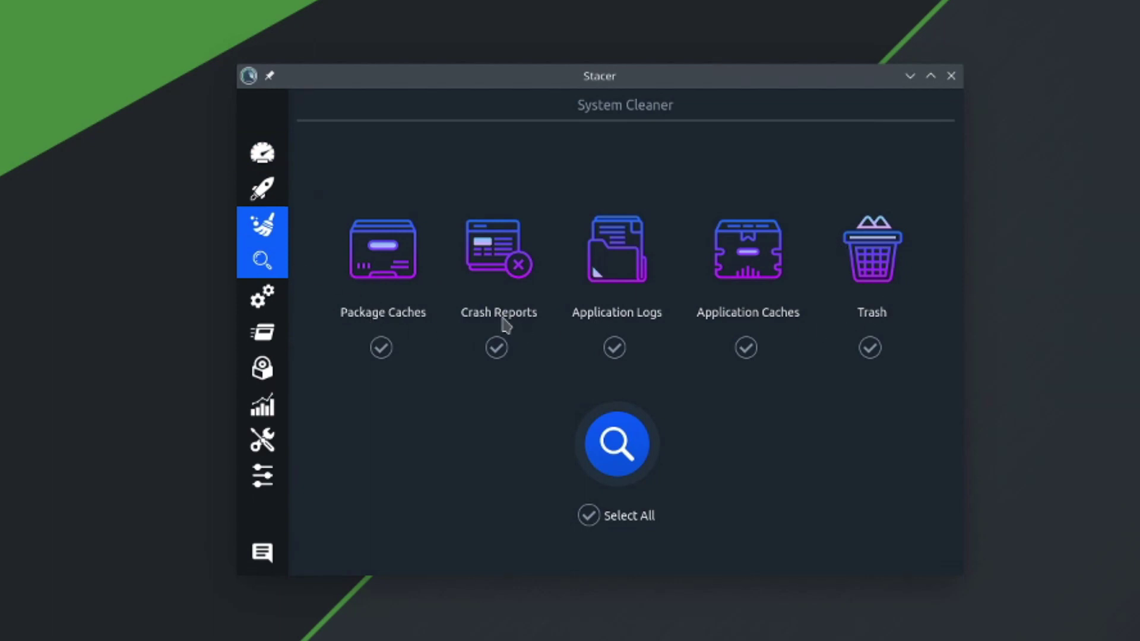
pyautogui.click(262, 295)
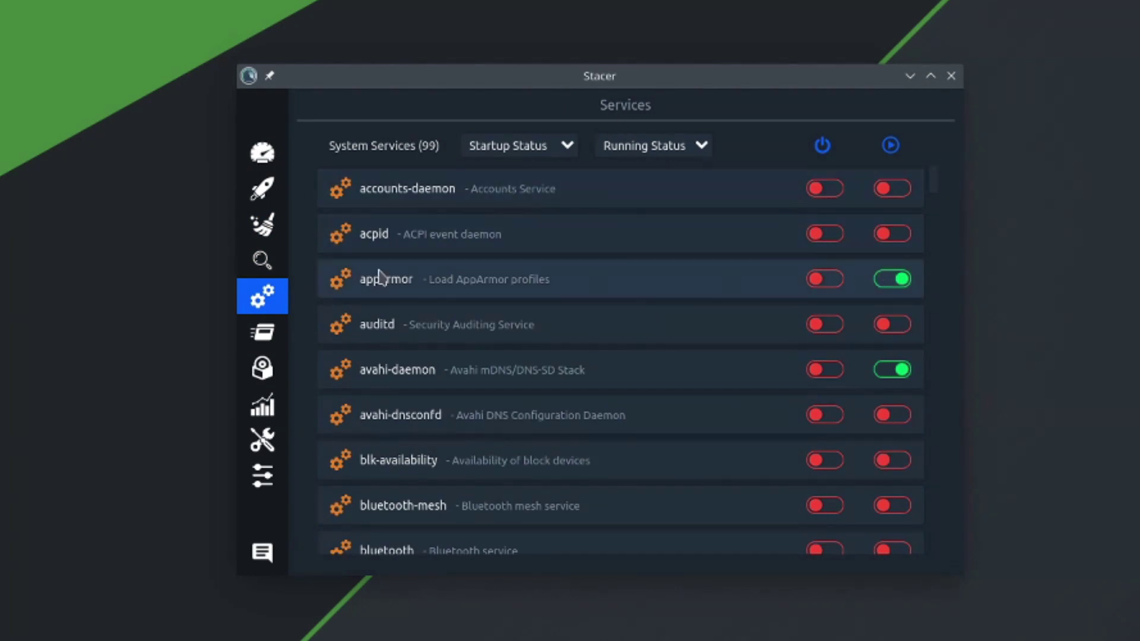
pyautogui.click(263, 270)
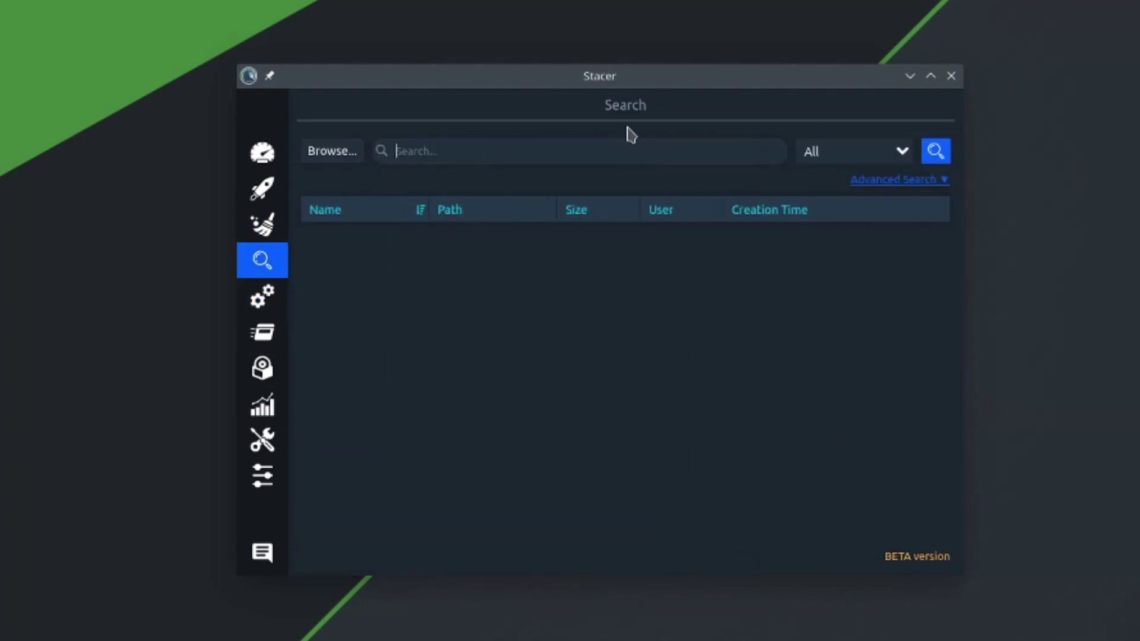
pyautogui.click(266, 369)
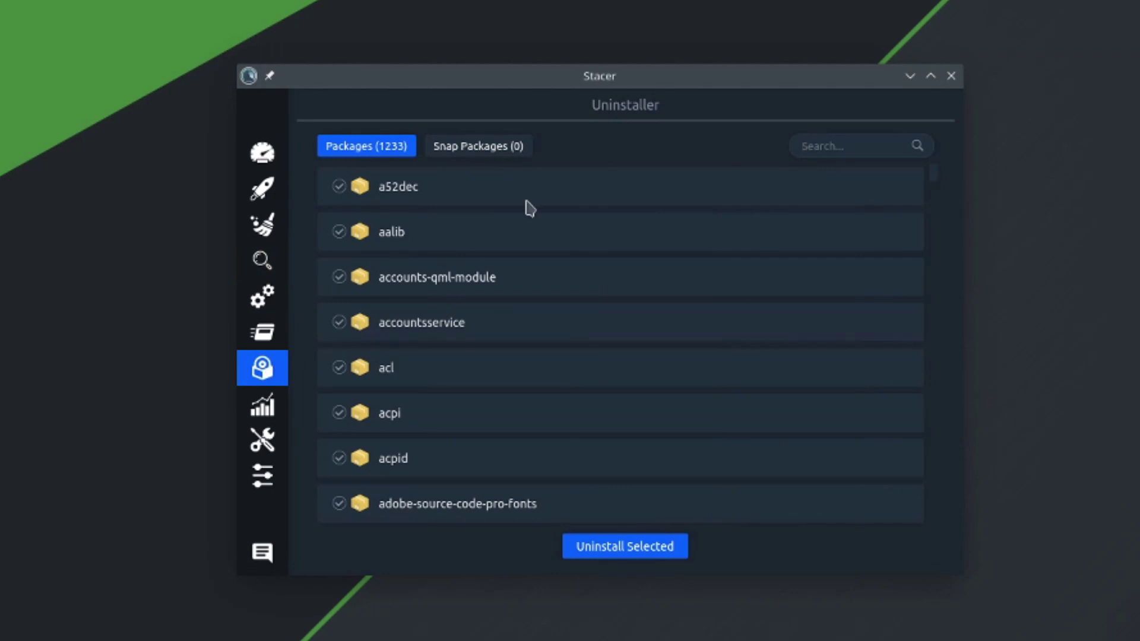
pyautogui.click(262, 410)
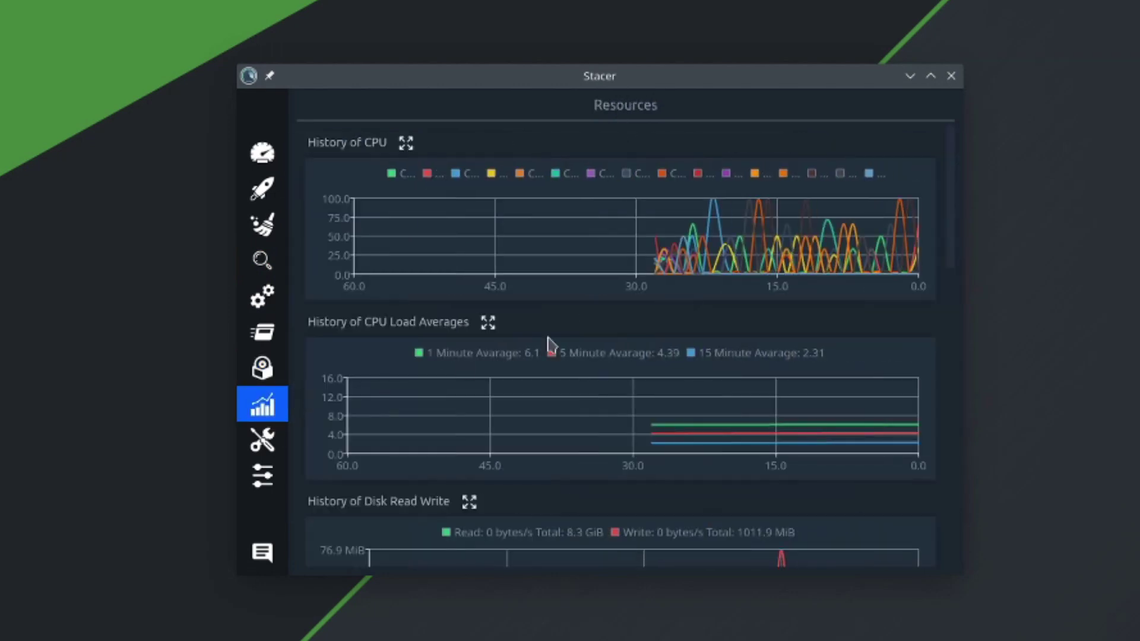